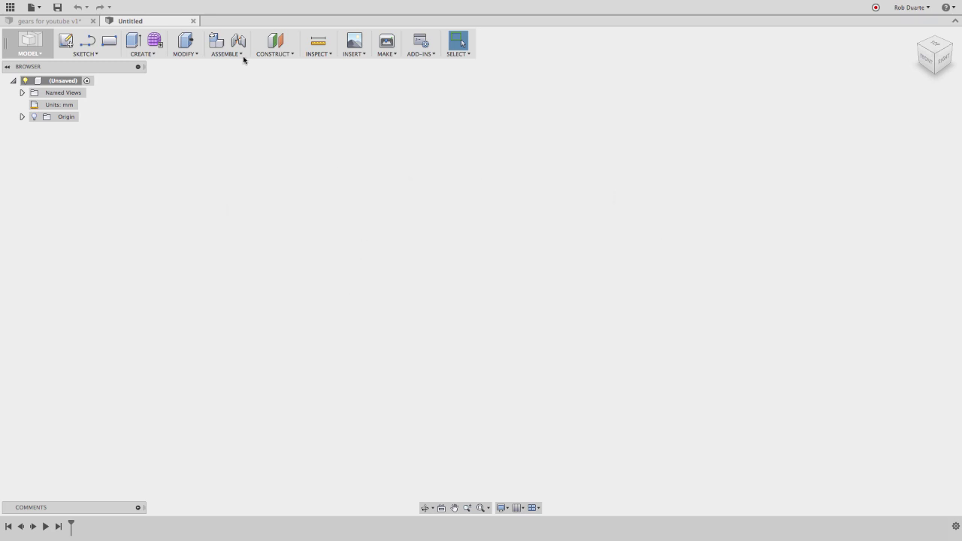
Step: Show the INSERT menu with Decal, Canvas, SVG, DXF and McMaster-Carr Component options
click(358, 56)
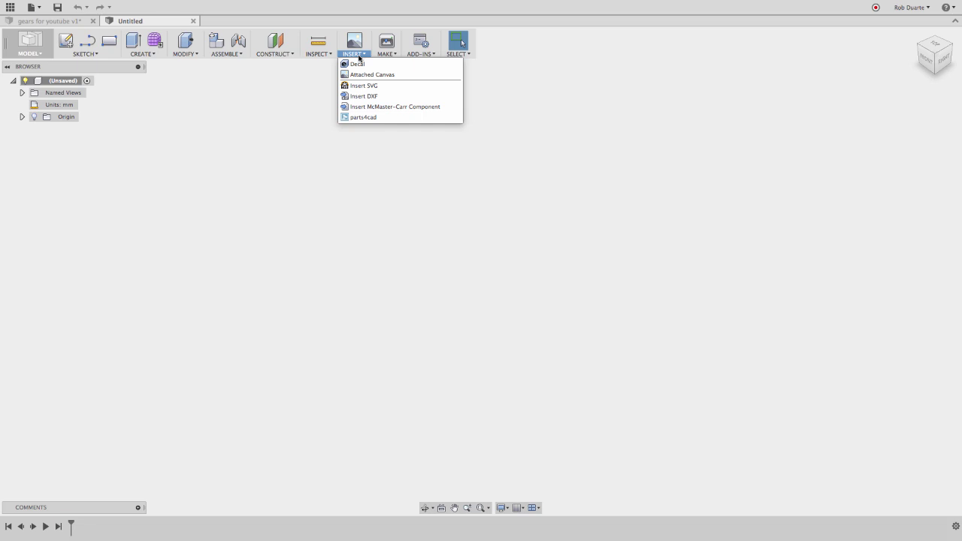
Step: Search the McMaster-Carr catalog for 'spur gears' and open the Metal Gears 14 1/2° category
click(372, 106)
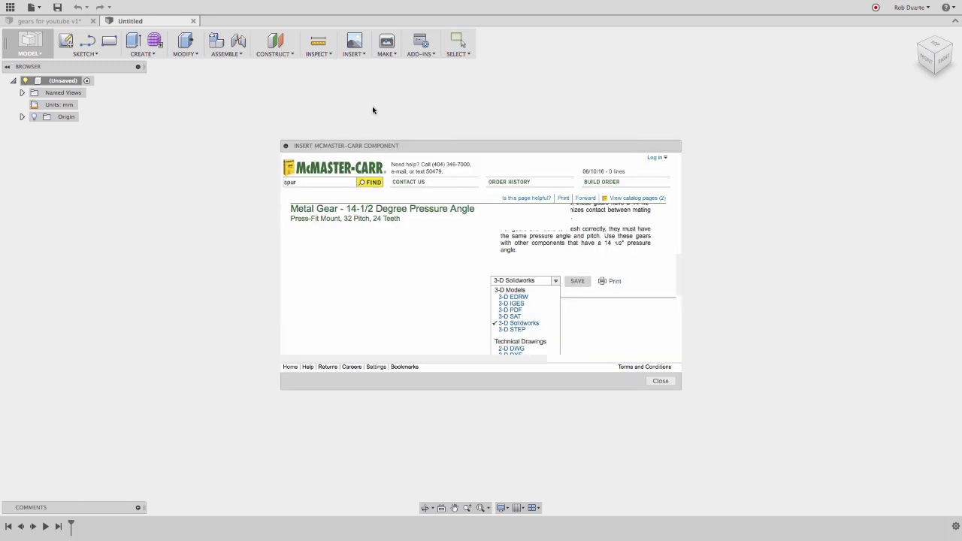
click(346, 183)
text(spur)
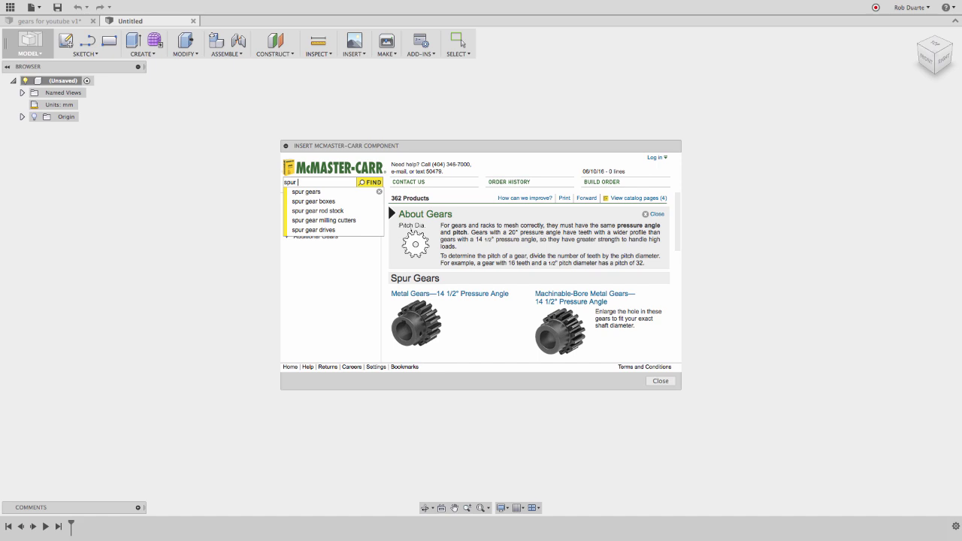
text( gears)
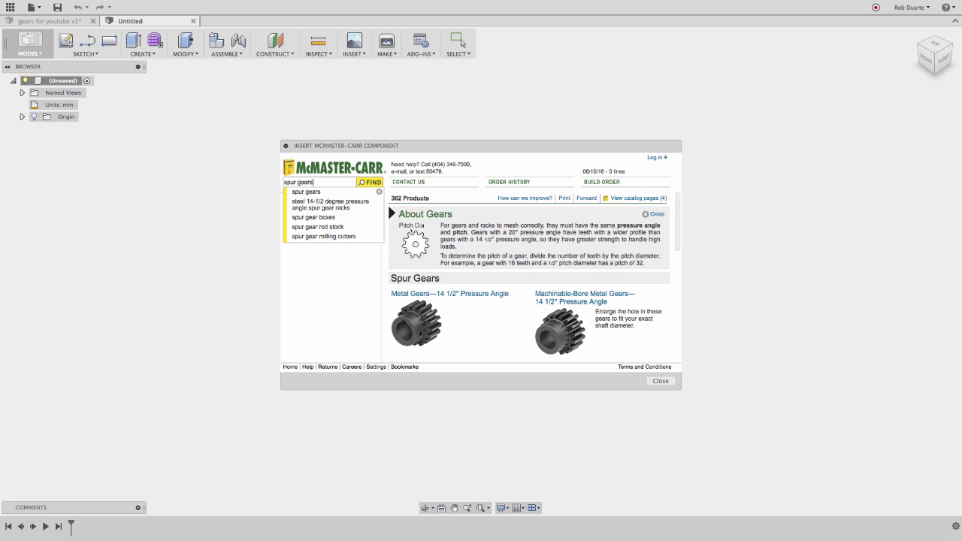
key(Return)
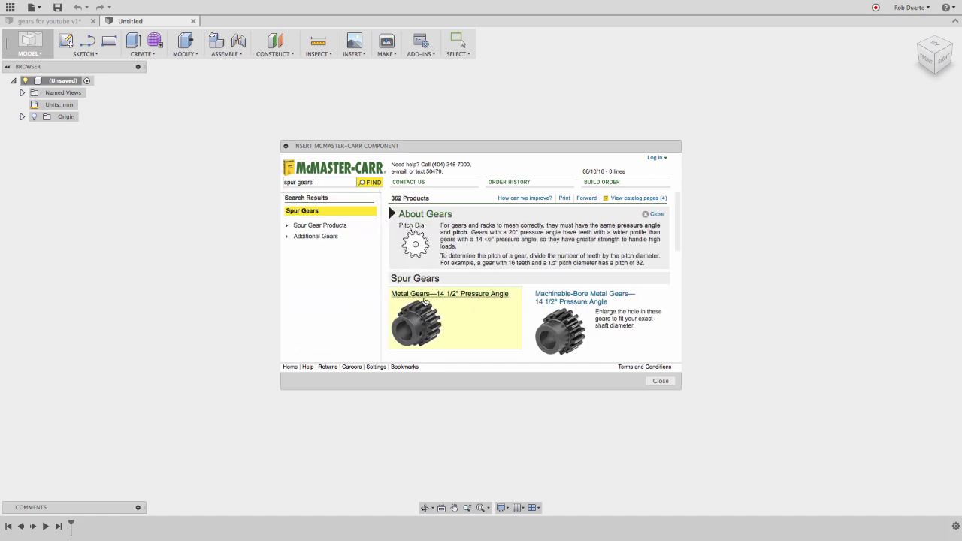
click(467, 297)
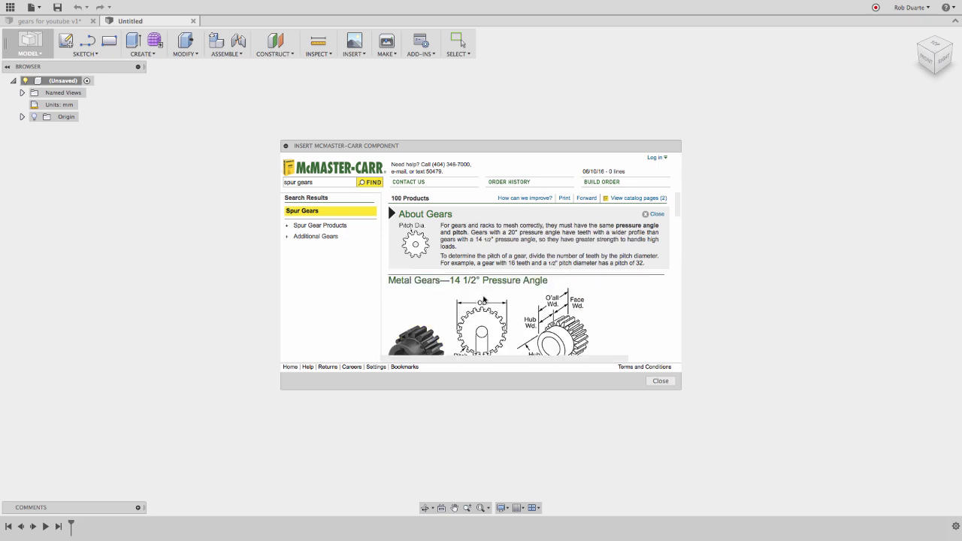
Step: Insert the 16-tooth gear 6325K89 as a 3-D STEP model and accept its placement
scroll(482, 299, up, 1)
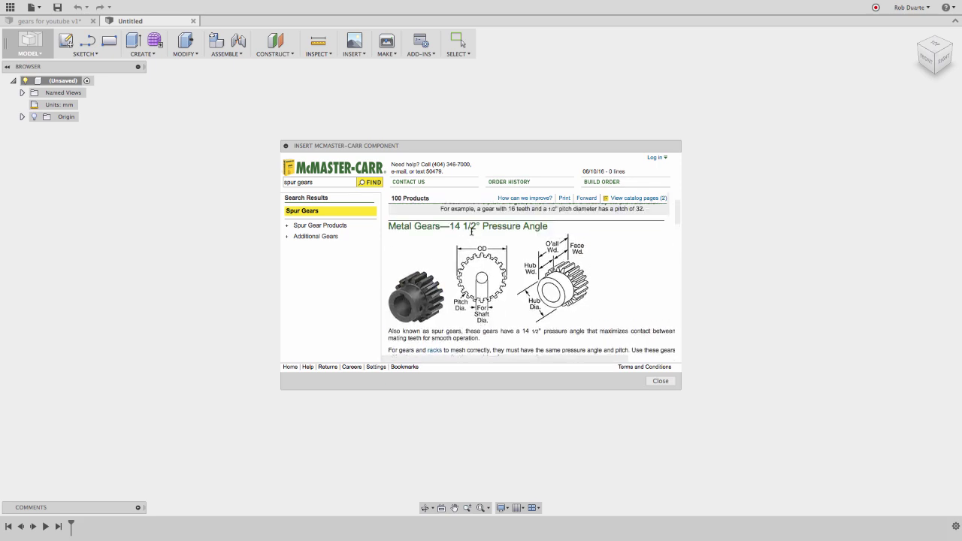
mouse_move(481, 279)
scroll(436, 314, down, 3)
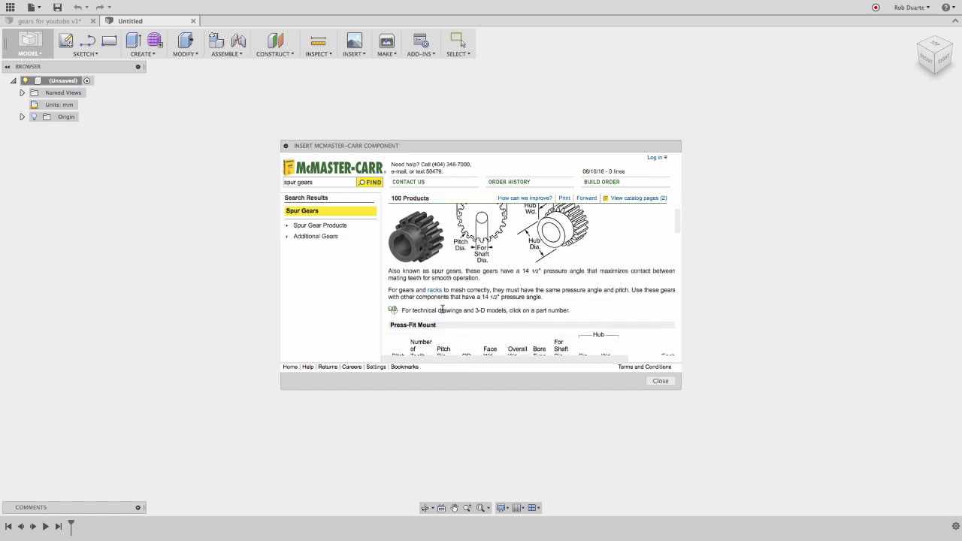
scroll(442, 310, down, 3)
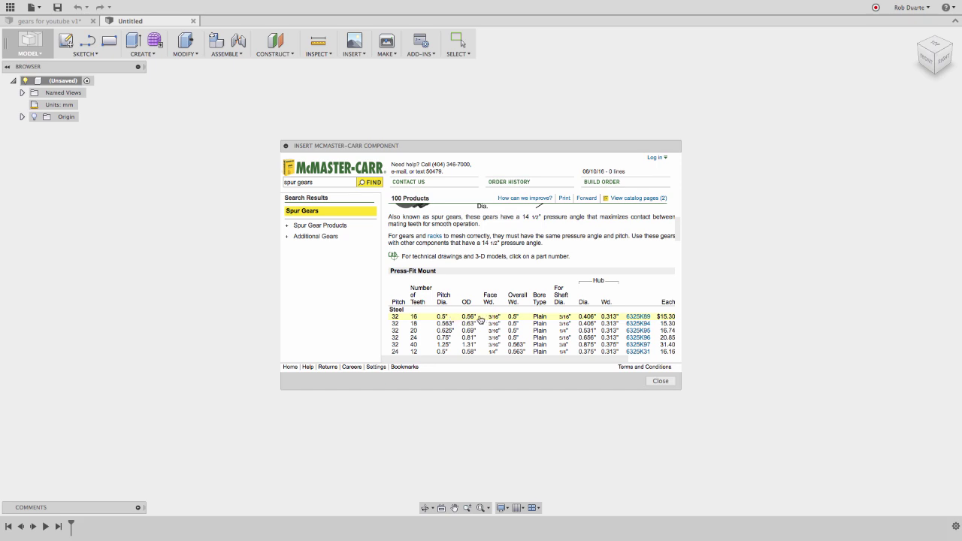
click(641, 319)
click(530, 285)
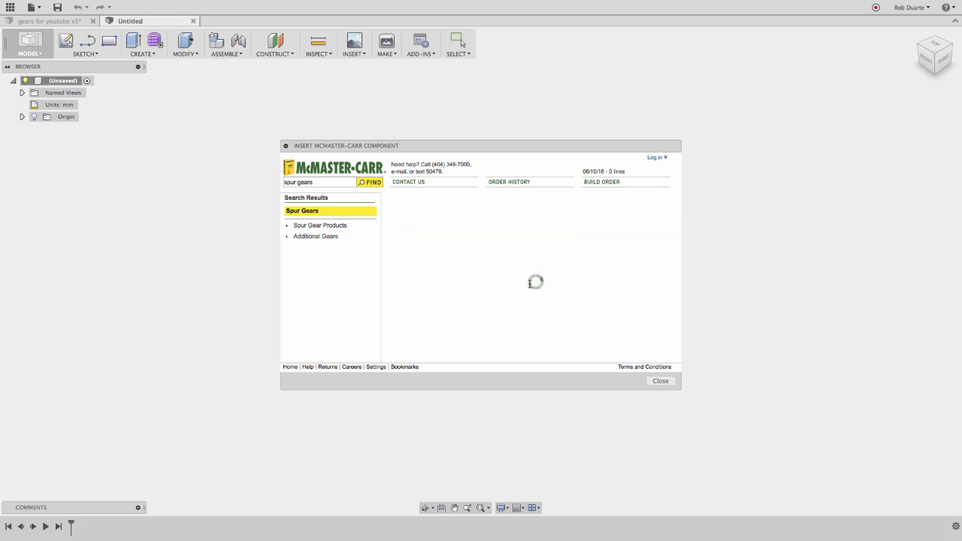
scroll(572, 302, down, 10)
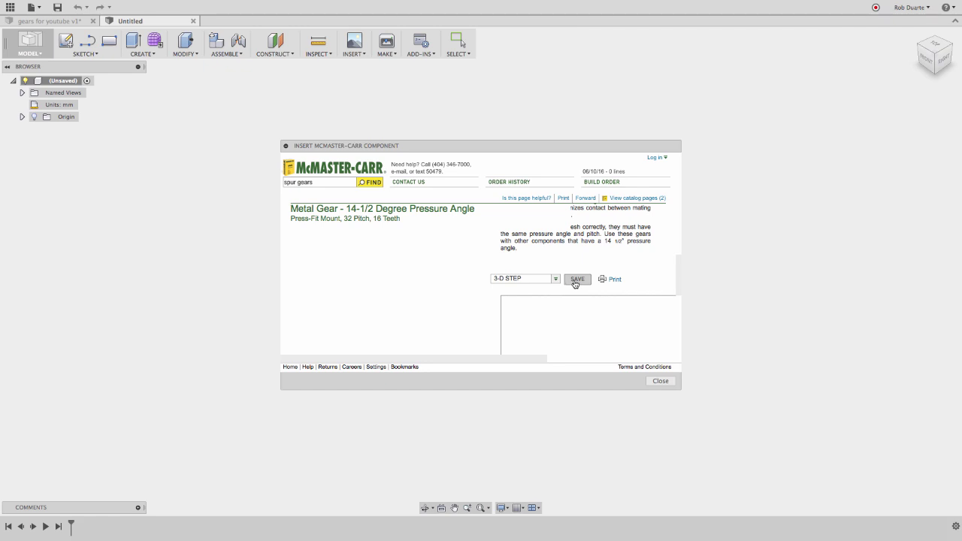
click(577, 281)
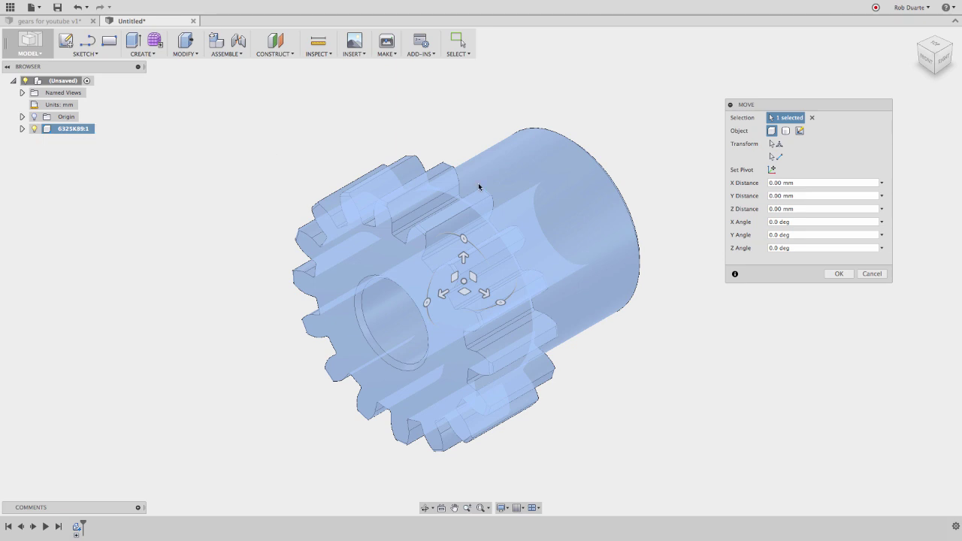
click(836, 275)
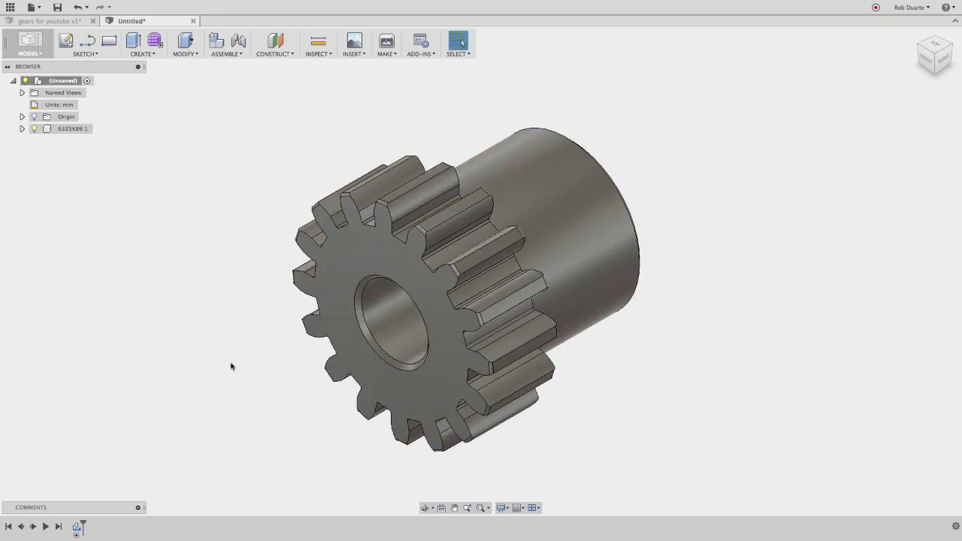
Step: Search McMaster-Carr for 'spur' and insert the 24-tooth gear 6325K96 as a STEP model
right_drag(234, 422, 238, 365)
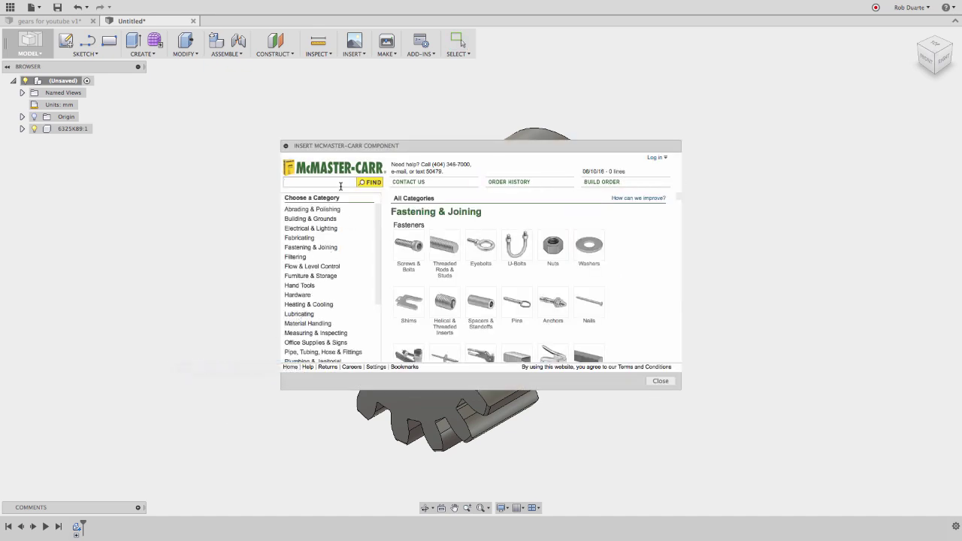
text(spur)
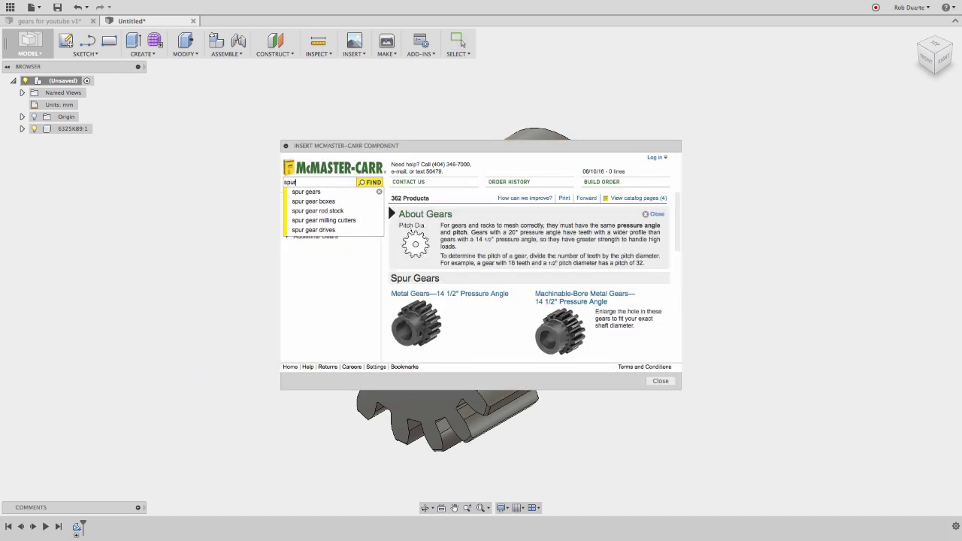
click(428, 333)
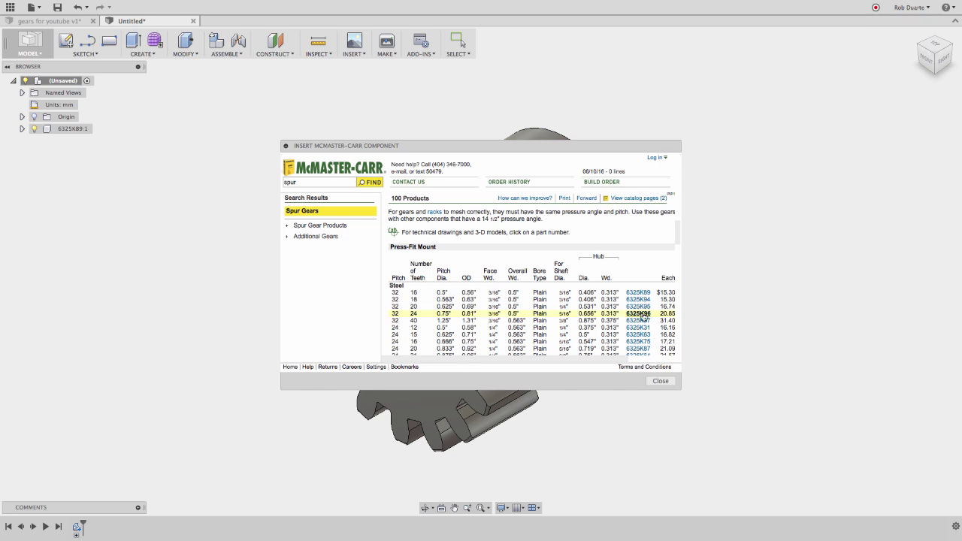
click(640, 314)
click(502, 284)
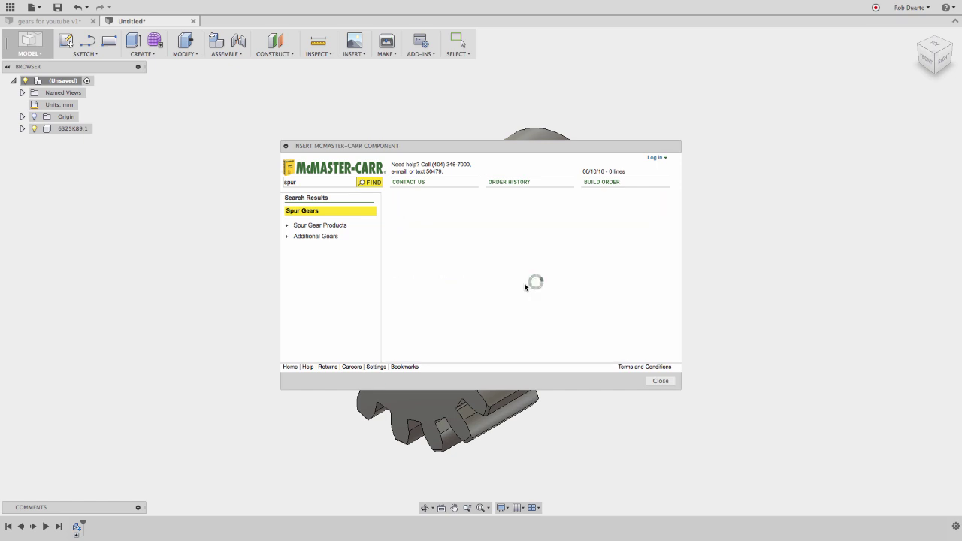
scroll(562, 308, down, 2)
scroll(560, 309, down, 4)
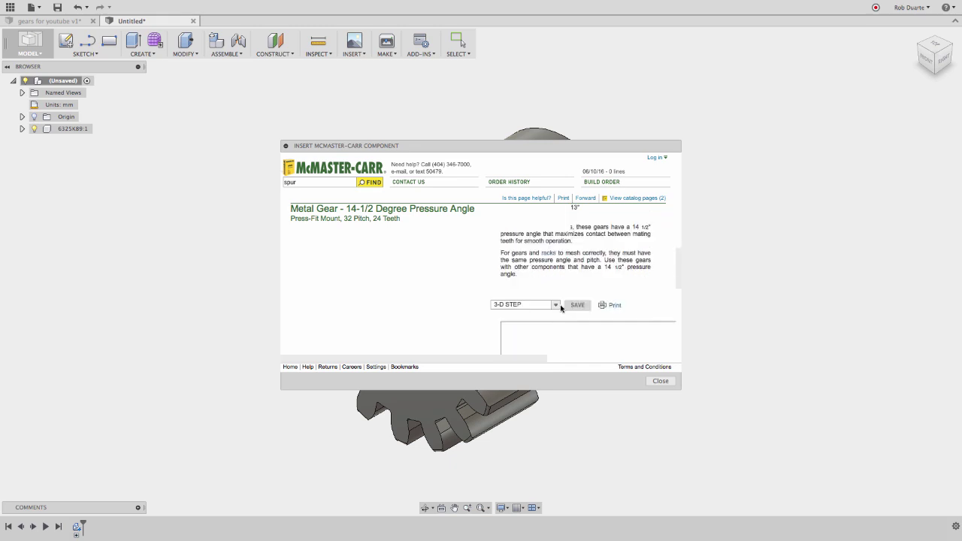
click(578, 305)
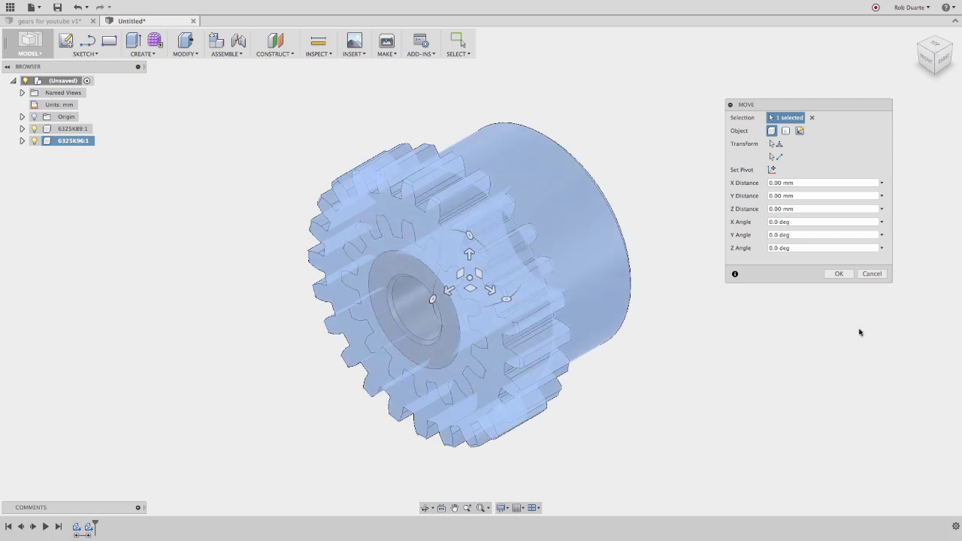
click(839, 273)
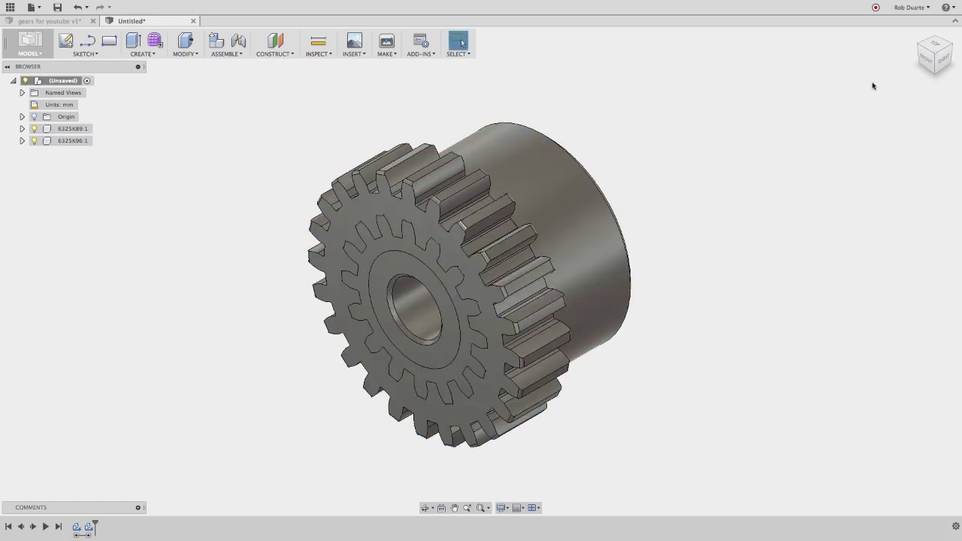
Step: View from the front and try moving gear 6325K96 sideways, then cancel the move
click(928, 60)
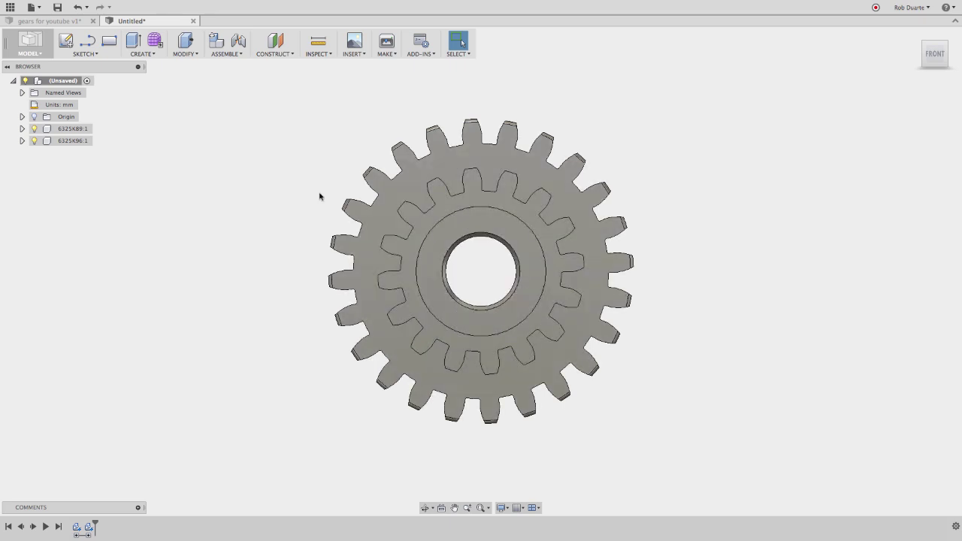
click(66, 143)
right_click(66, 142)
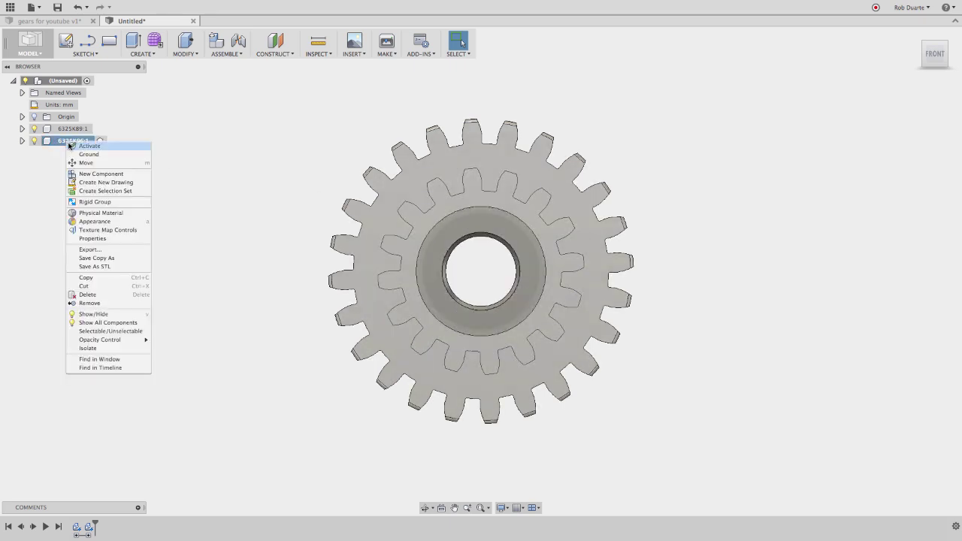
click(98, 162)
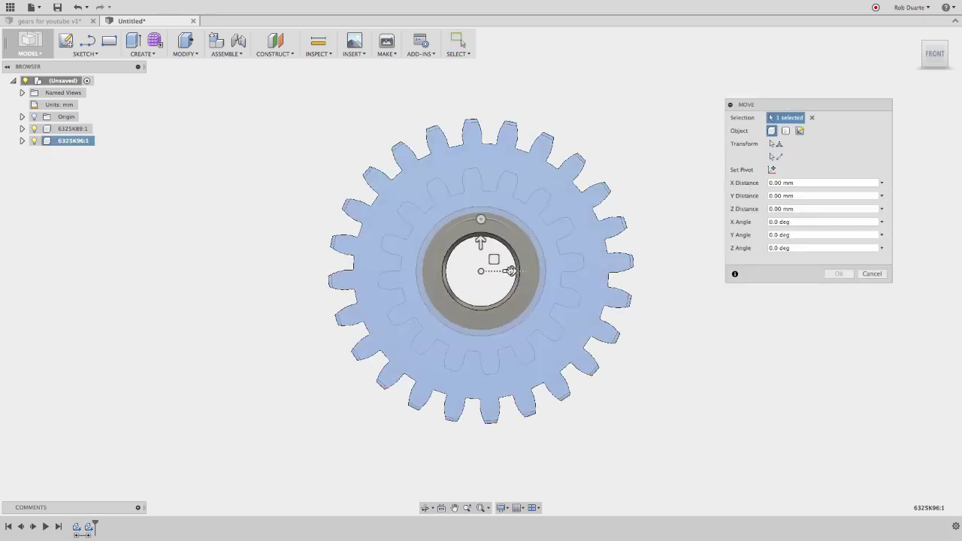
drag(509, 271, 600, 272)
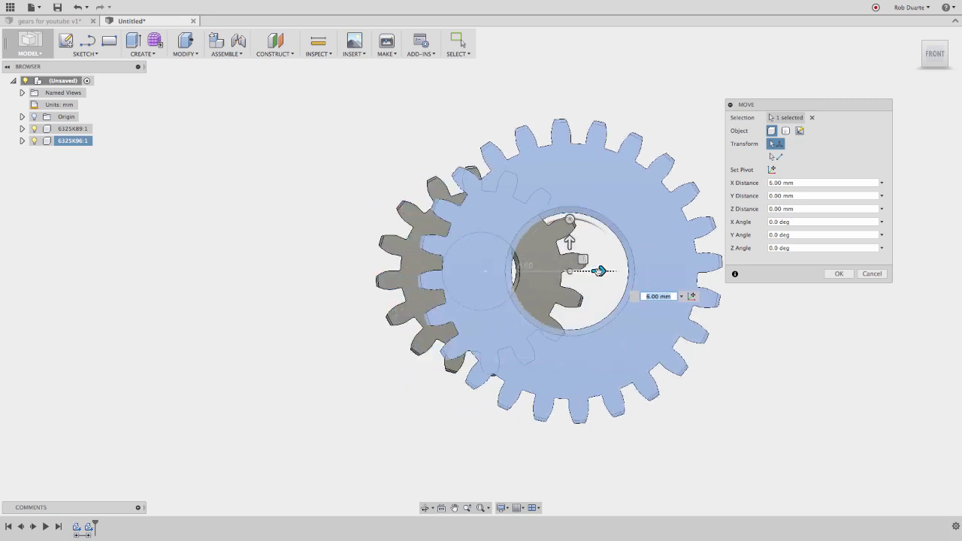
click(807, 182)
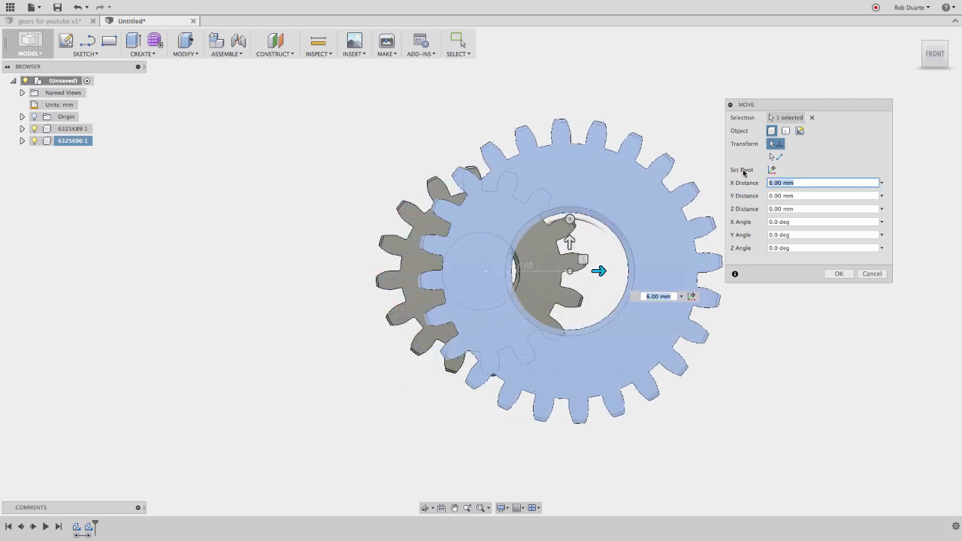
click(874, 275)
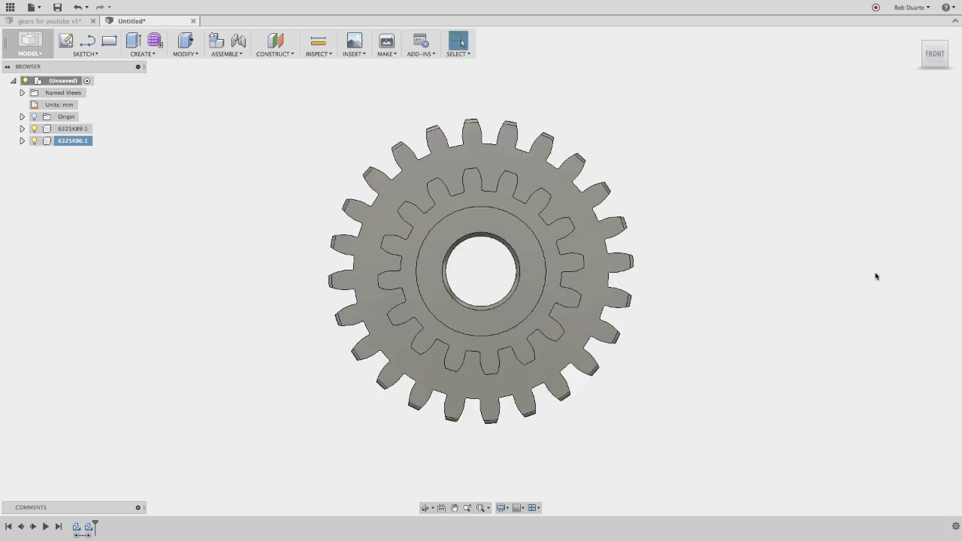
Step: Change the design units from mm to inches
click(85, 105)
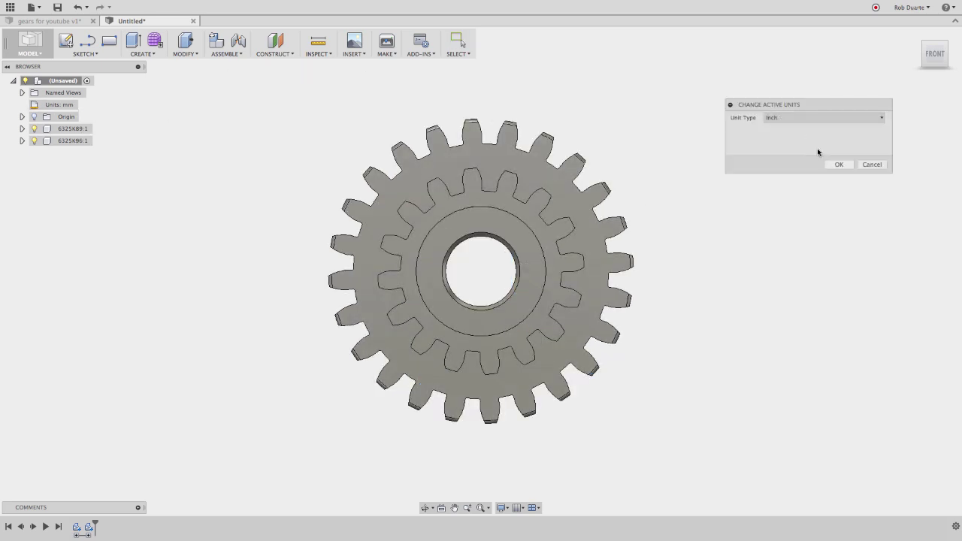
click(840, 164)
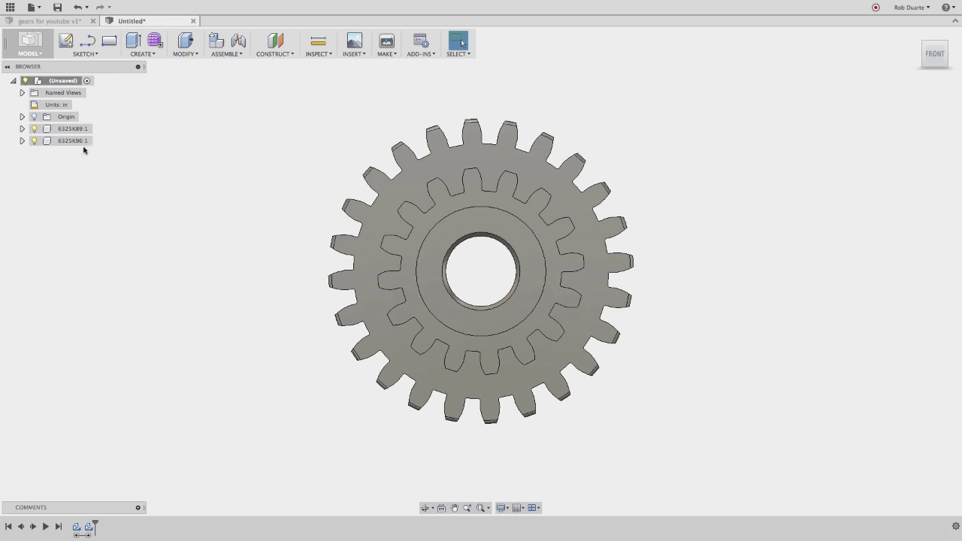
right_click(73, 140)
Step: Move gear 6325K96 along X by .5/2 + .75/2 in so it meshes with 6325K89
click(94, 164)
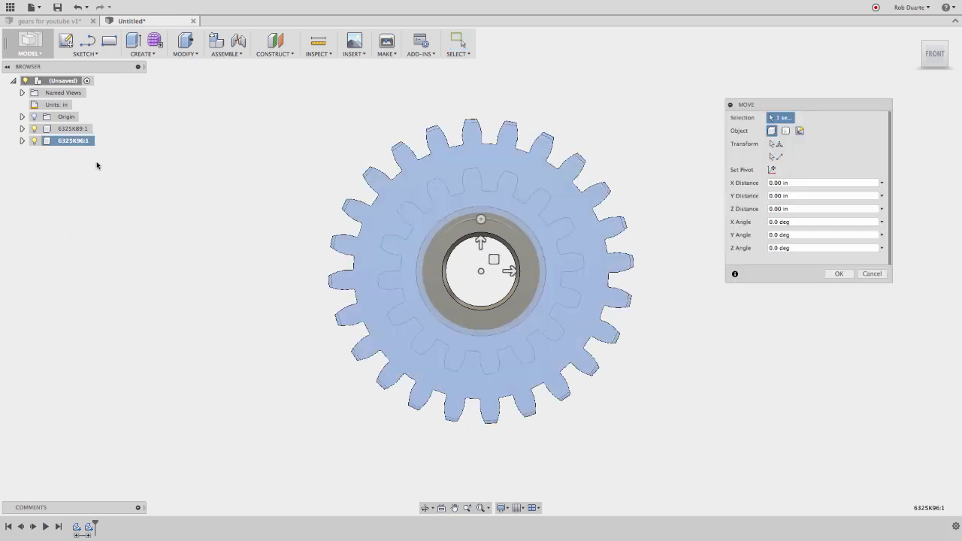
drag(510, 271, 661, 271)
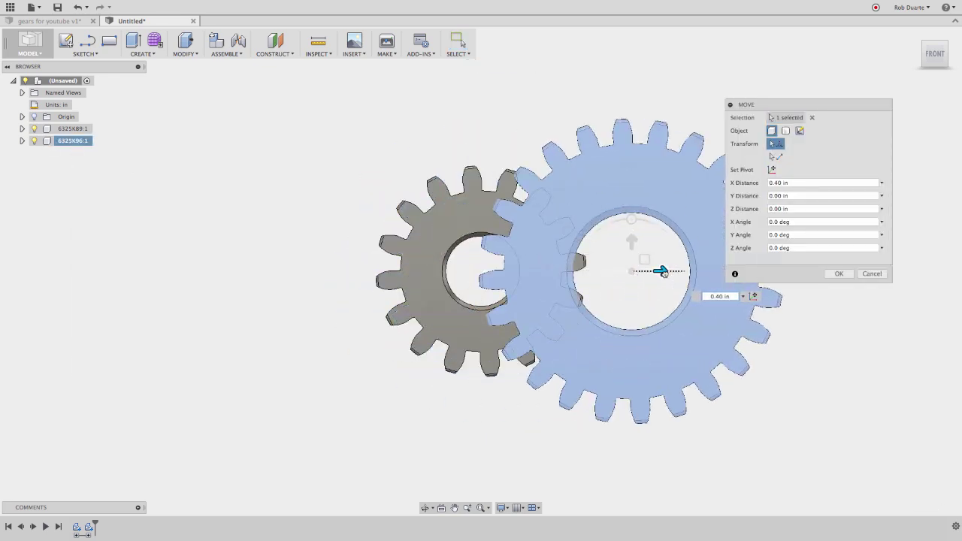
click(800, 183)
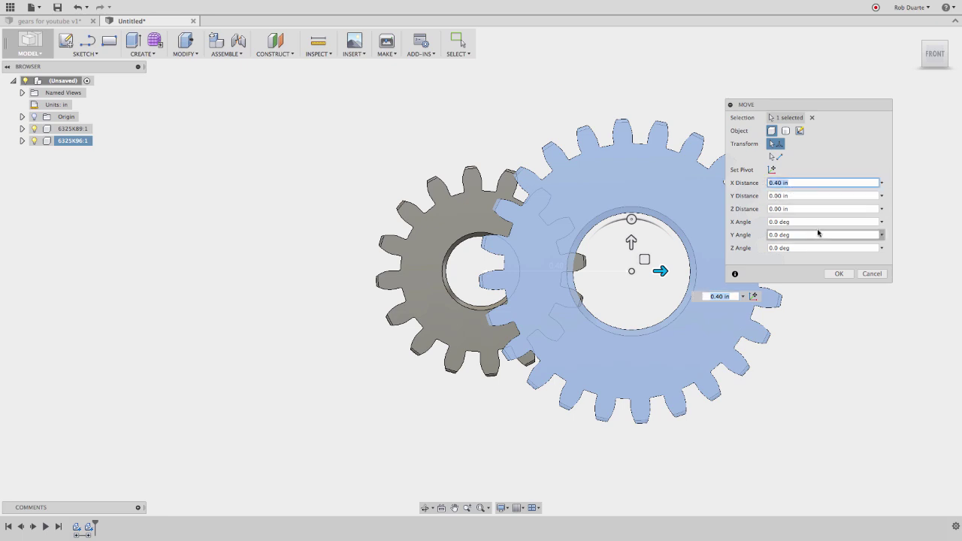
text(.5)
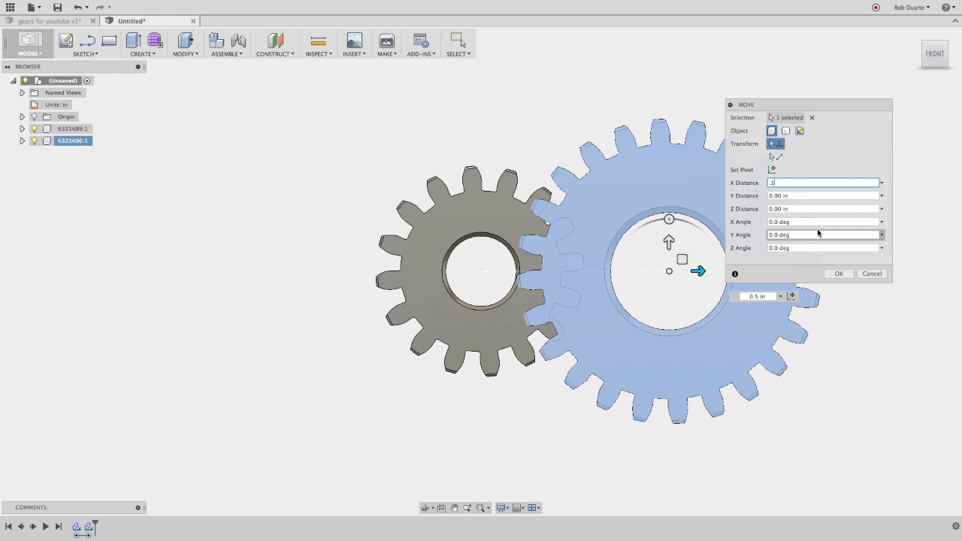
text(/2 + )
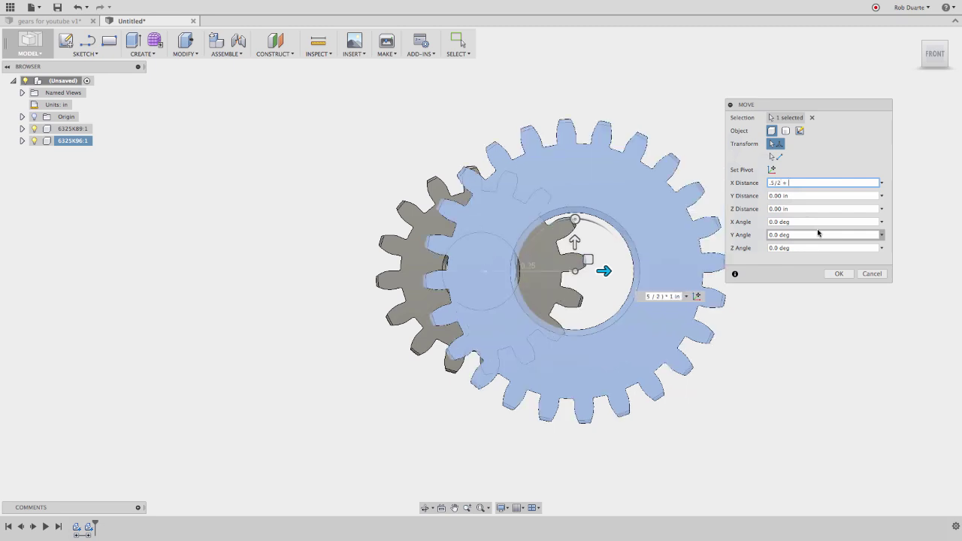
text(.75/)
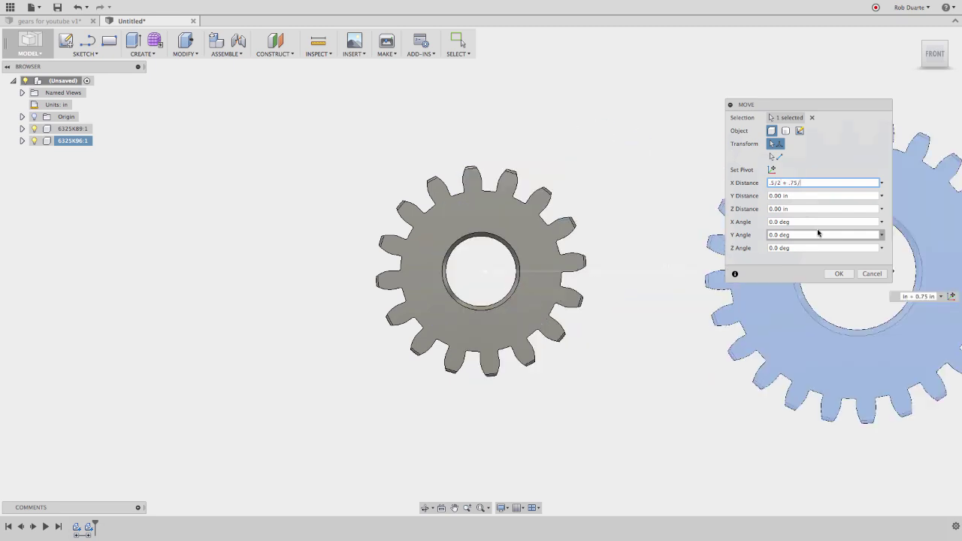
text(2)
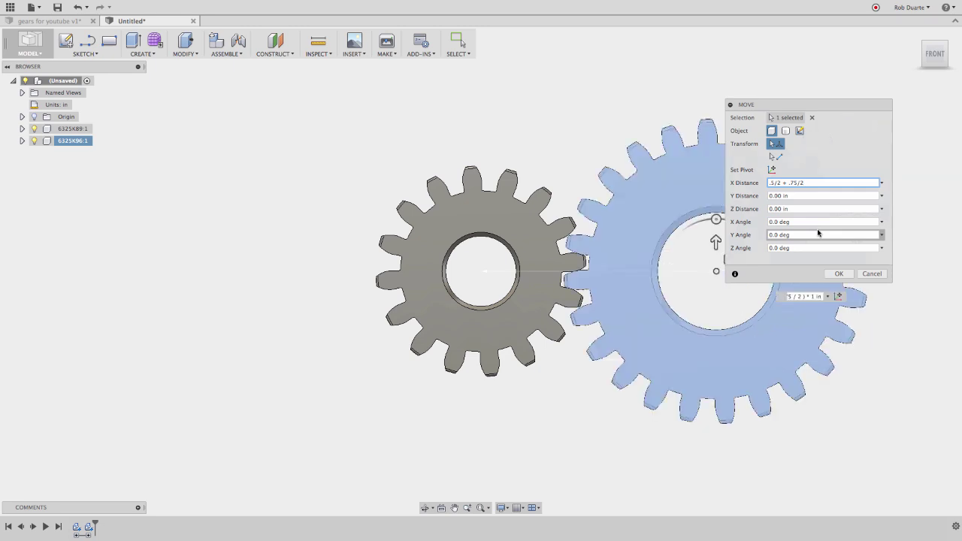
click(842, 273)
scroll(590, 277, up, 2)
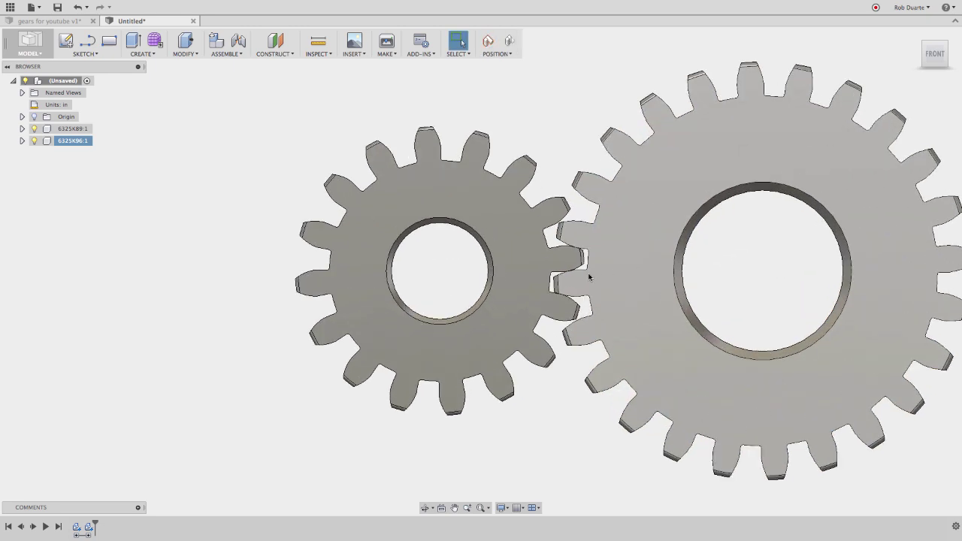
scroll(590, 278, down, 1)
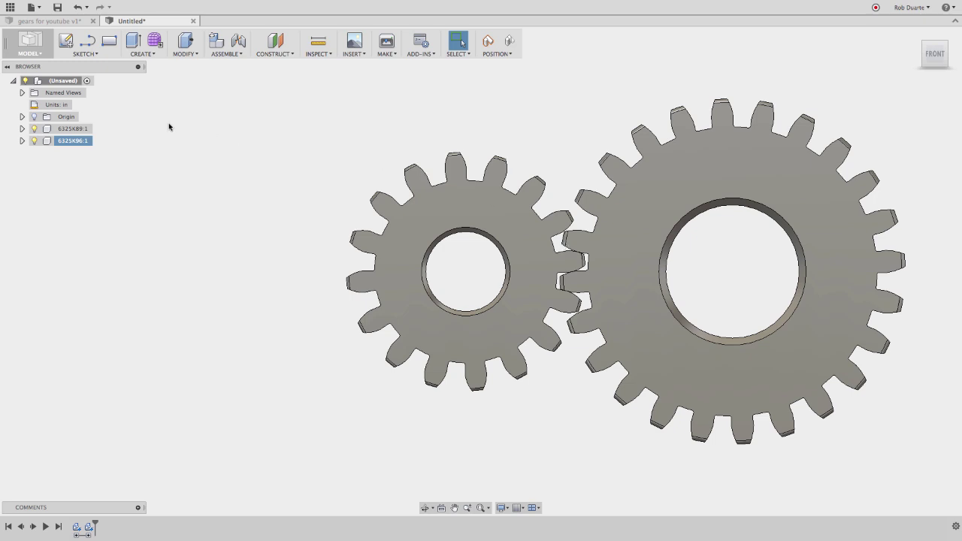
Step: Activate the 6325K89 component and start a sketch on the small gear's face
click(22, 129)
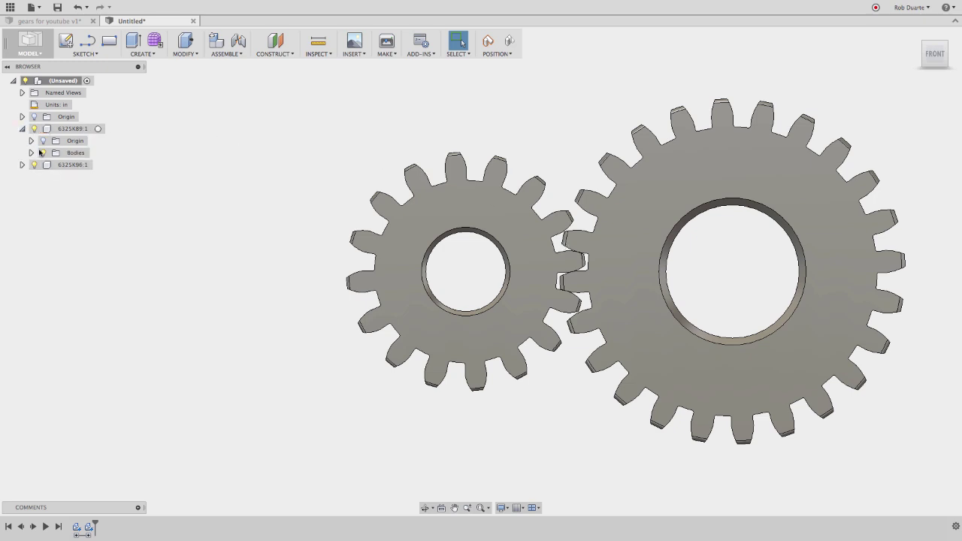
click(97, 129)
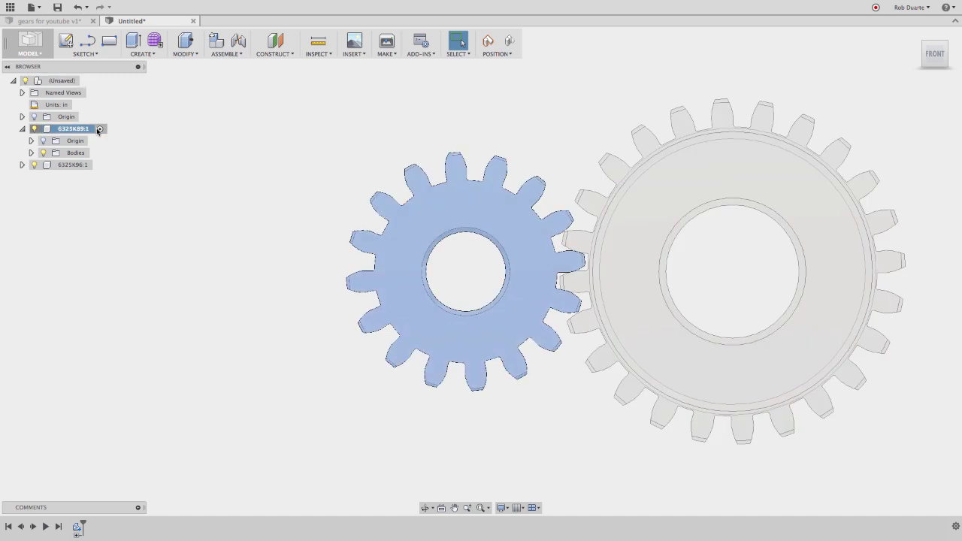
click(65, 42)
click(471, 207)
click(444, 210)
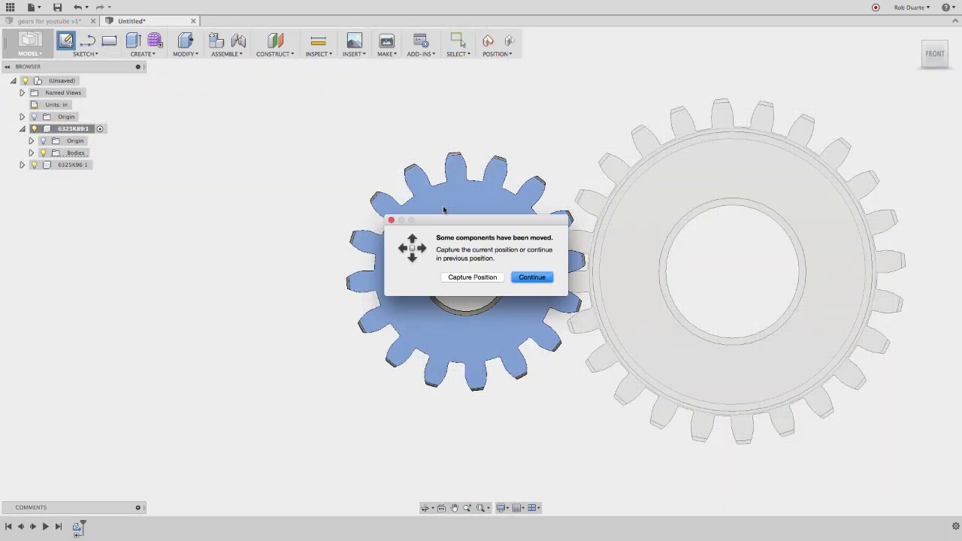
click(484, 277)
click(484, 275)
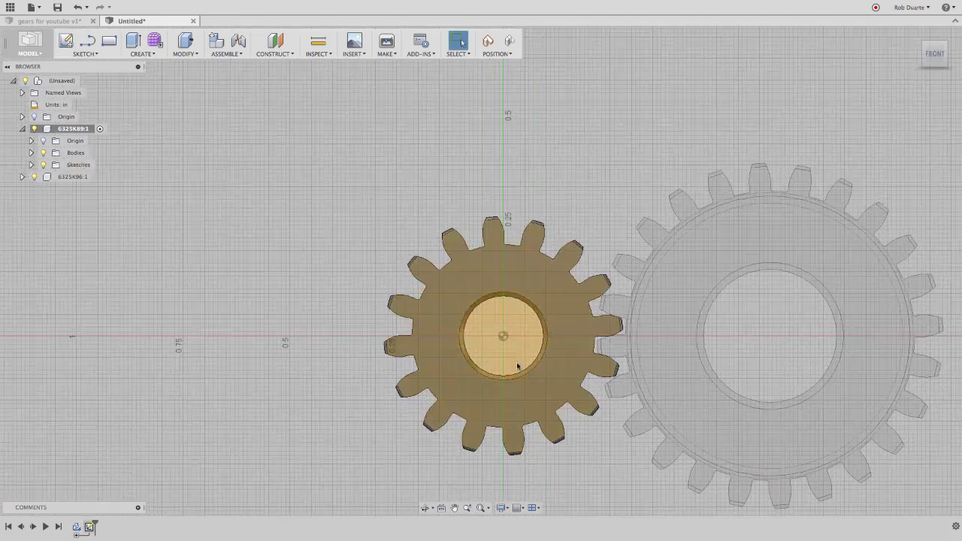
Step: Draw 0.5 and 0.56 in circles at the gear centre and make them construction
key(c)
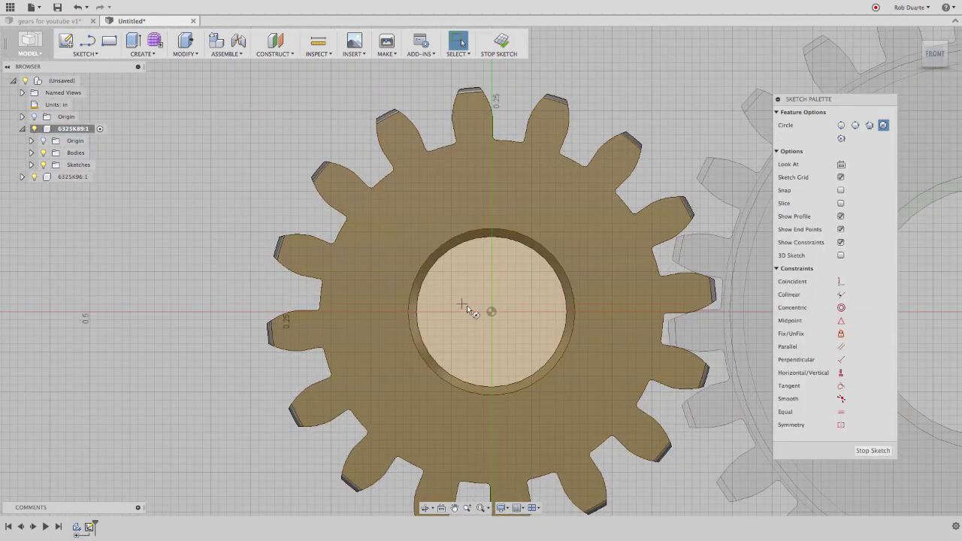
click(492, 312)
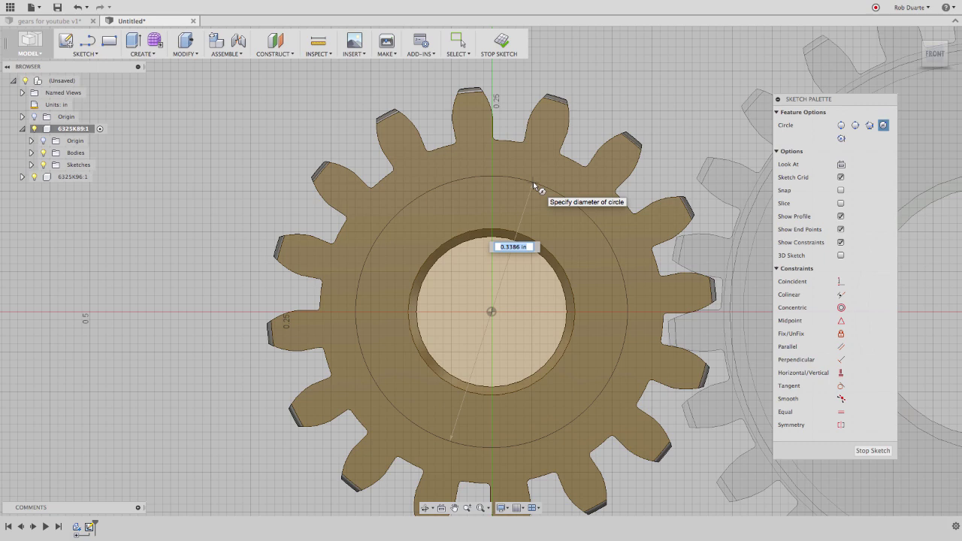
text(.5)
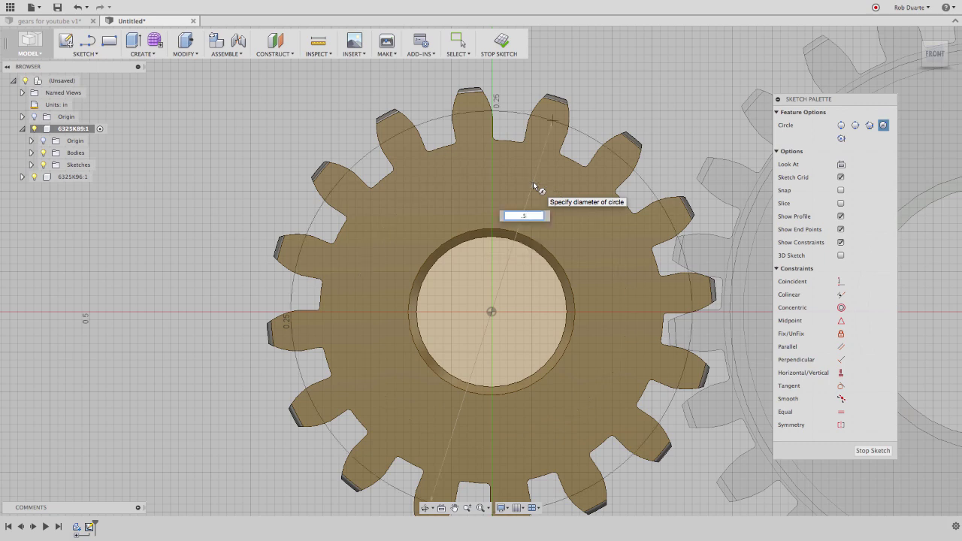
key(Return)
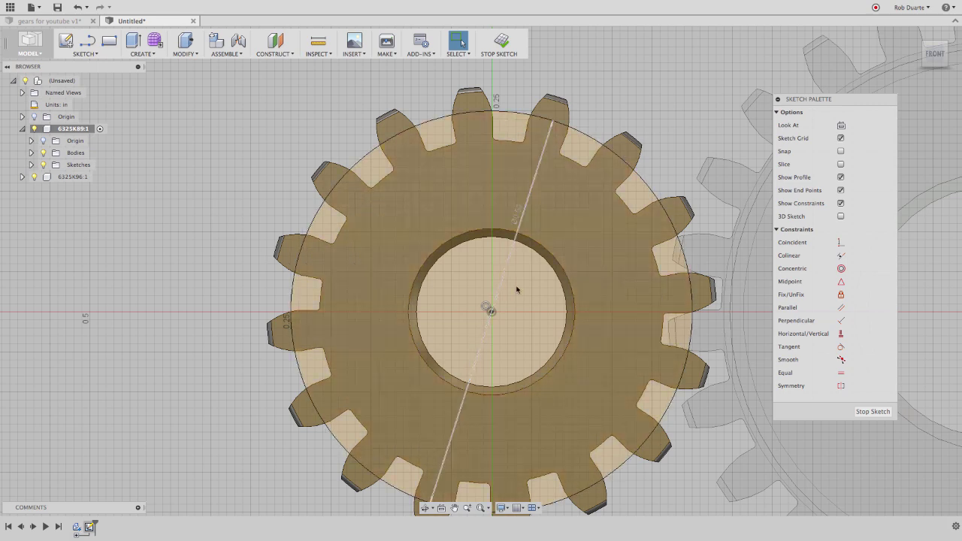
key(c)
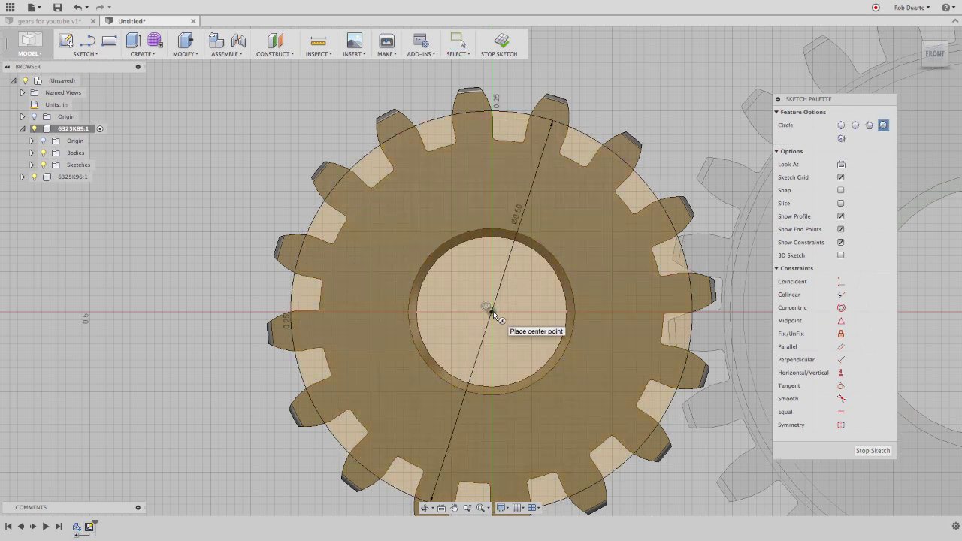
click(491, 310)
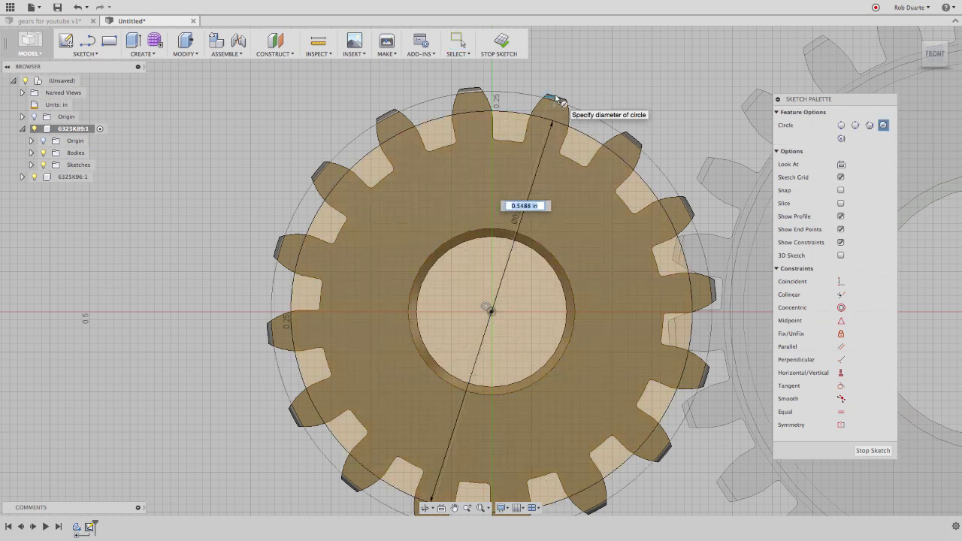
key(BackSpace)
key(Return)
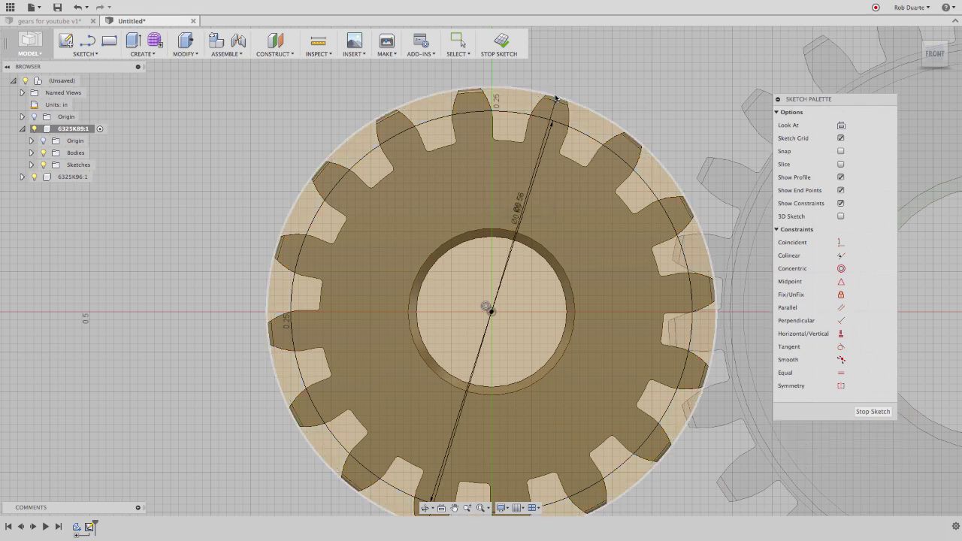
key(Escape)
click(604, 118)
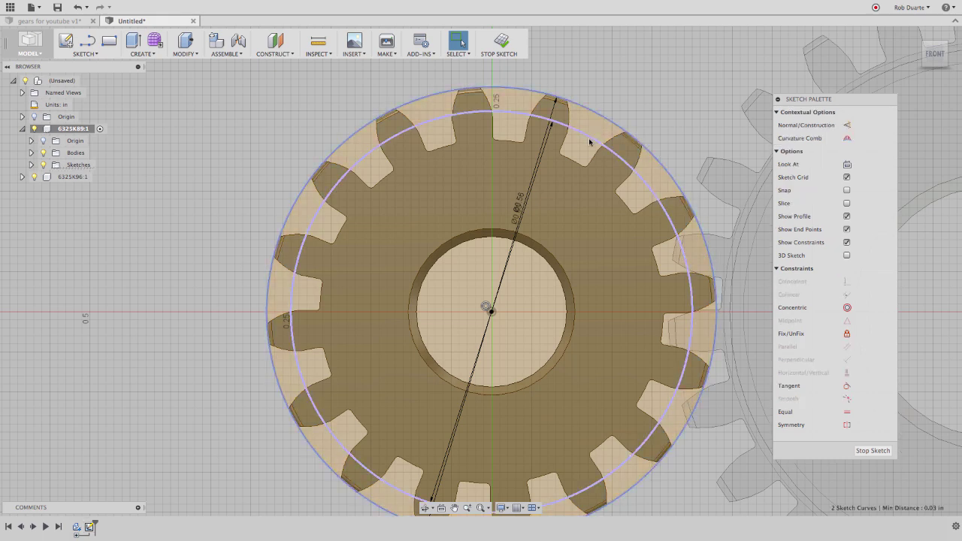
key(x)
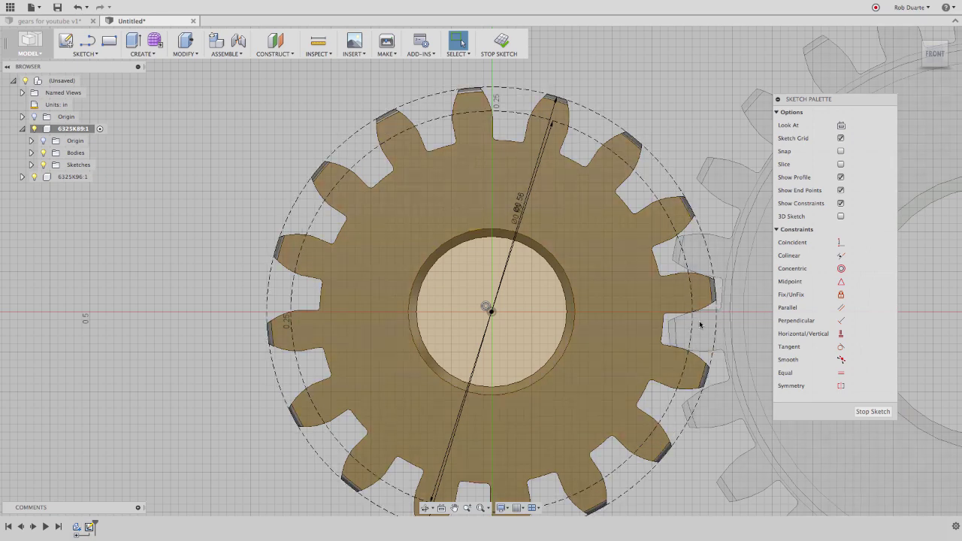
Step: Stop the sketch, hide the small gear's sketches, and collapse its component
scroll(700, 324, up, 10)
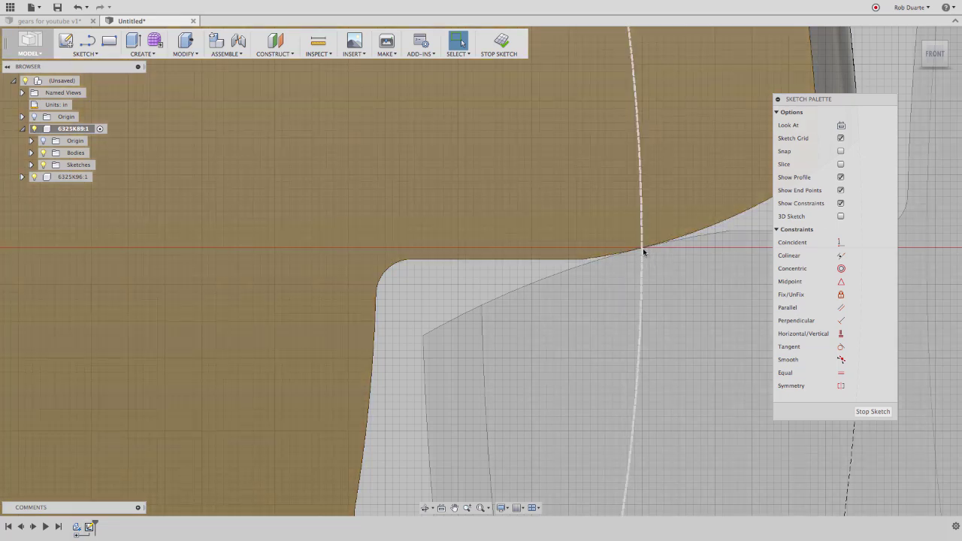
scroll(644, 251, down, 10)
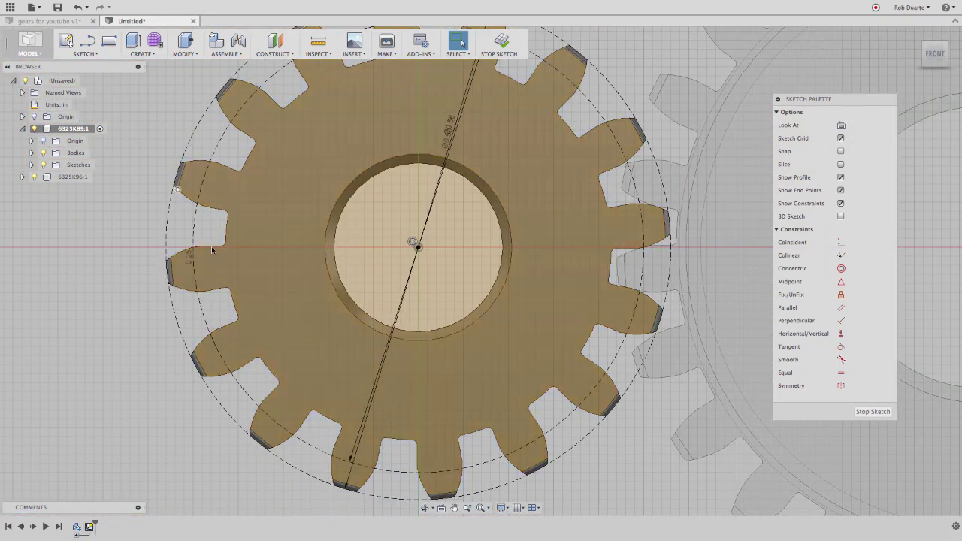
click(870, 412)
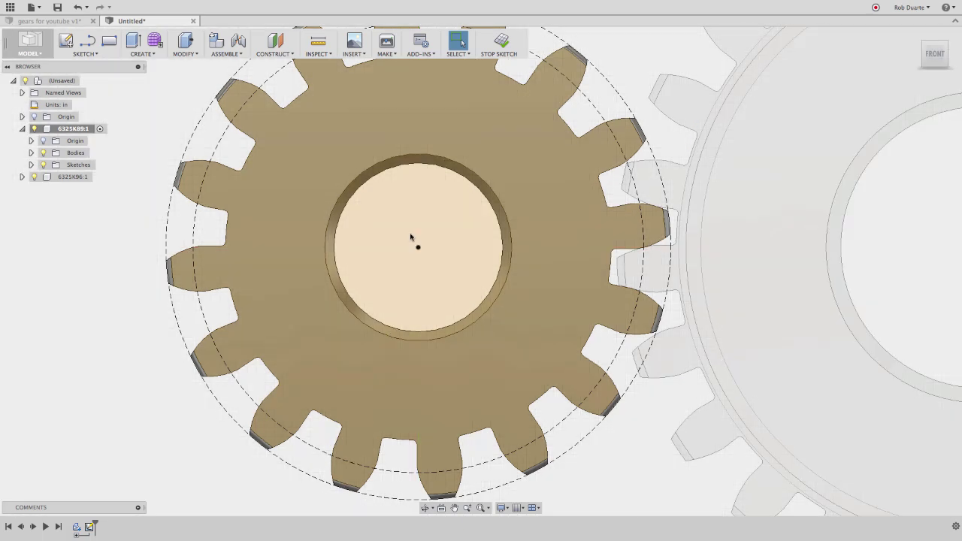
click(42, 165)
click(22, 128)
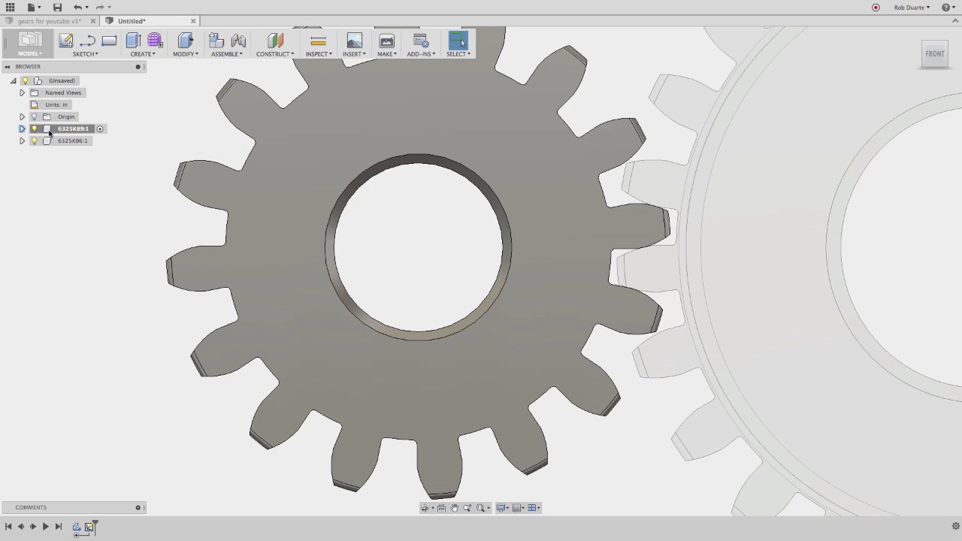
Step: Activate the root assembly and centre both gears in view
scroll(155, 195, down, 4)
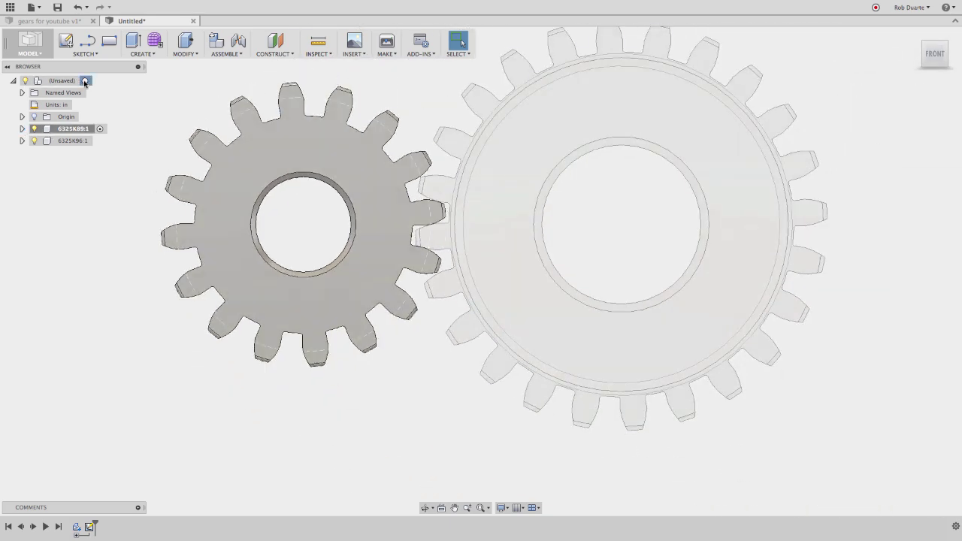
click(84, 81)
middle_drag(391, 87, 391, 139)
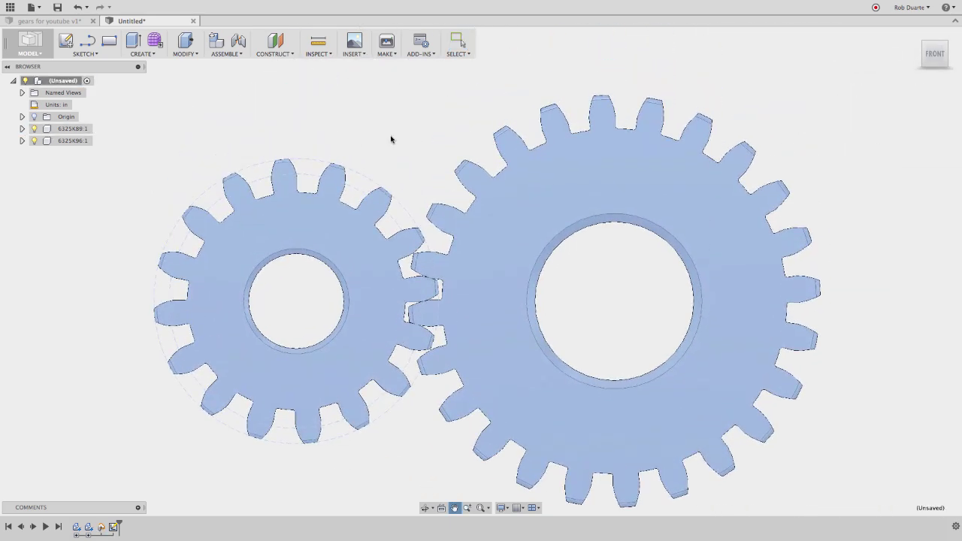
key(Escape)
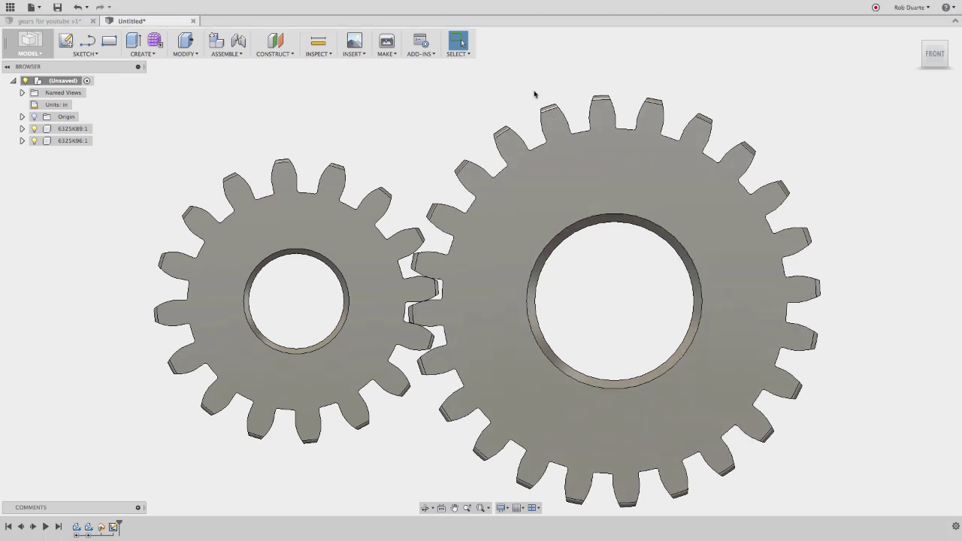
right_click(89, 141)
Step: Try a 5° rotation of the large gear, then reopen Move for it
click(97, 163)
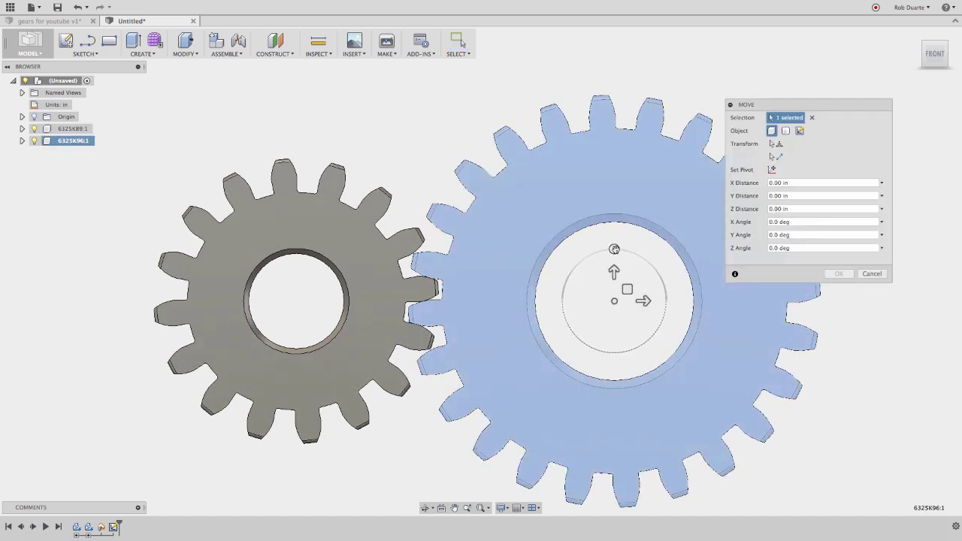
mouse_move(614, 249)
mouse_down()
mouse_move(597, 253)
mouse_move(611, 242)
mouse_move(616, 249)
mouse_up()
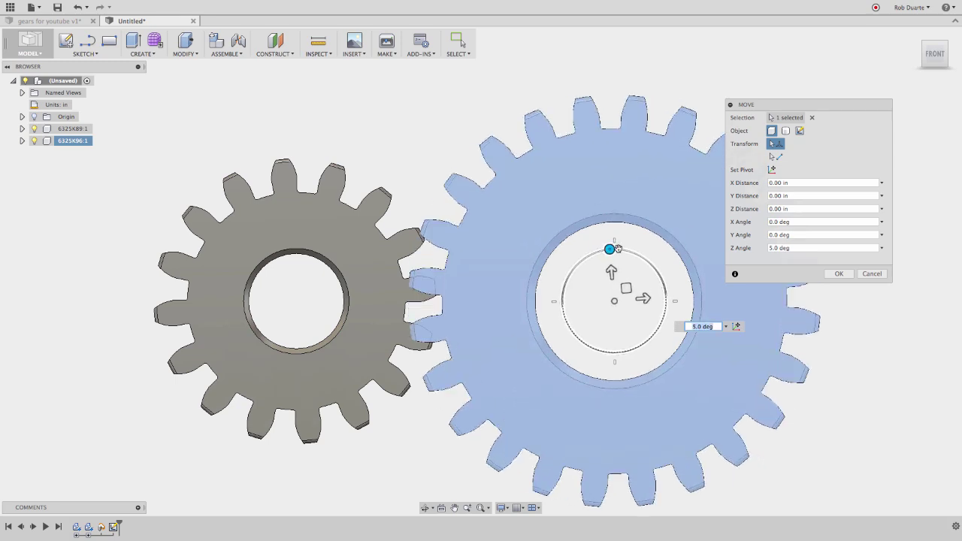
key(Return)
right_click(76, 141)
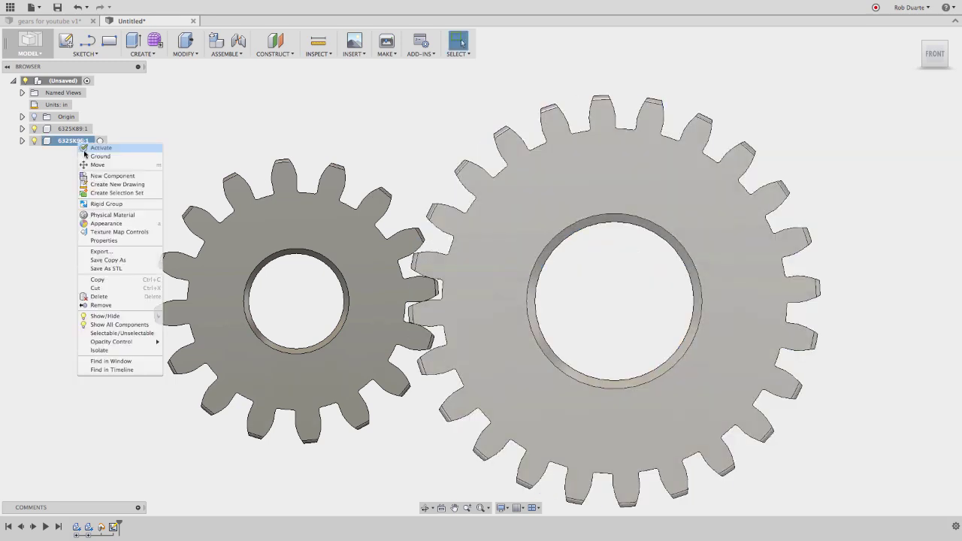
click(98, 164)
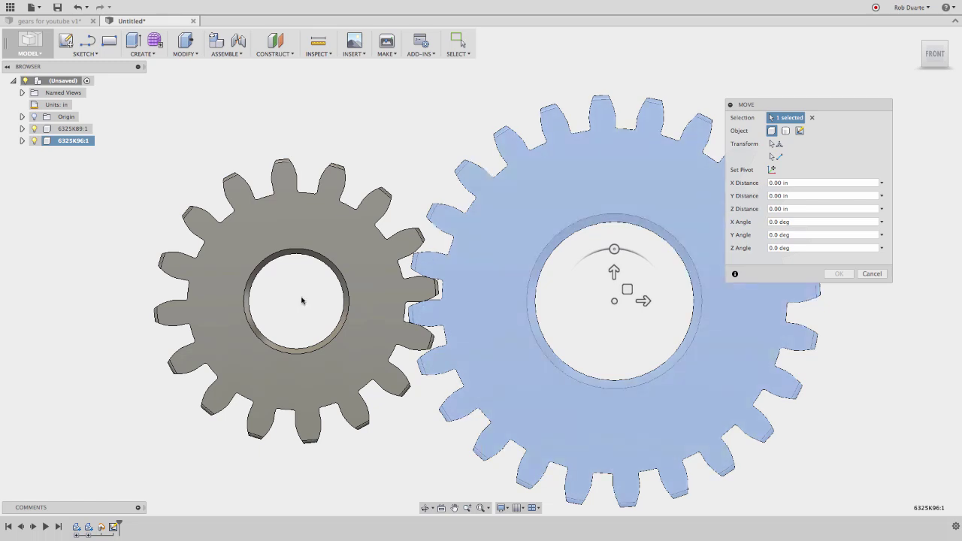
Step: Pivot on the small gear's bore centre and swing the large gear 40°
click(772, 170)
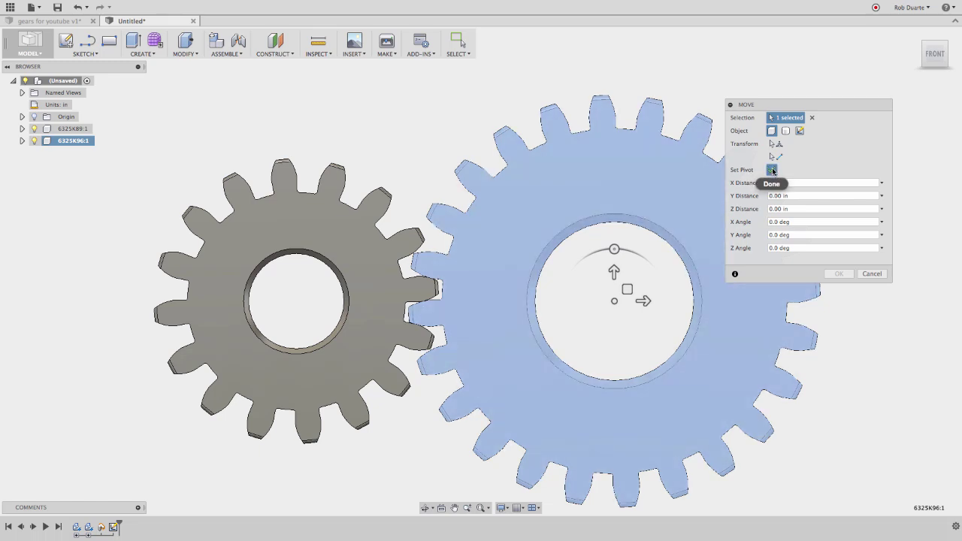
click(295, 221)
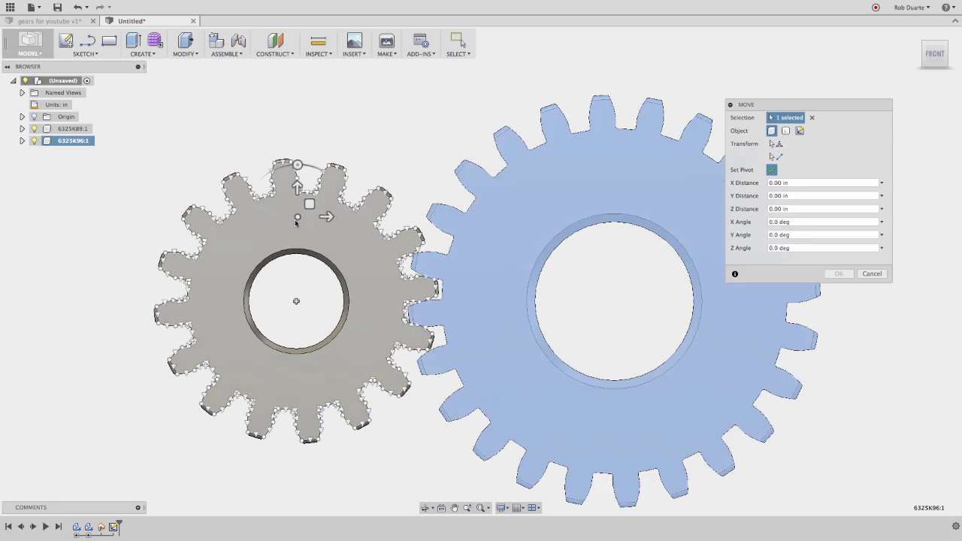
drag(295, 222, 301, 245)
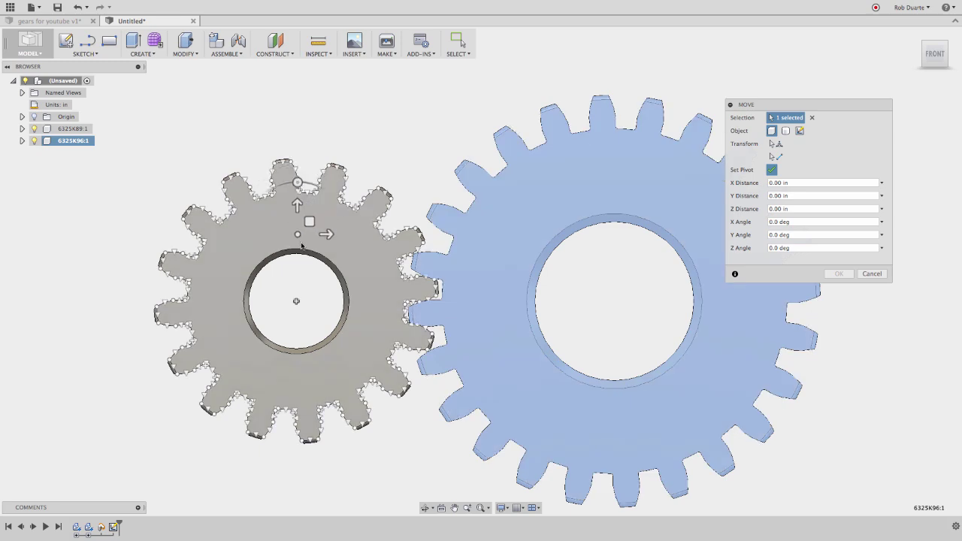
click(302, 247)
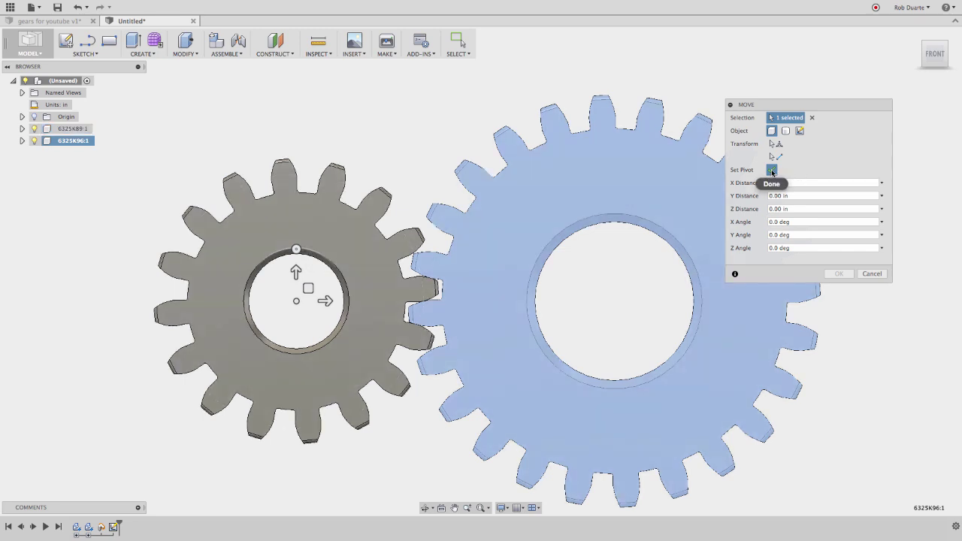
click(772, 170)
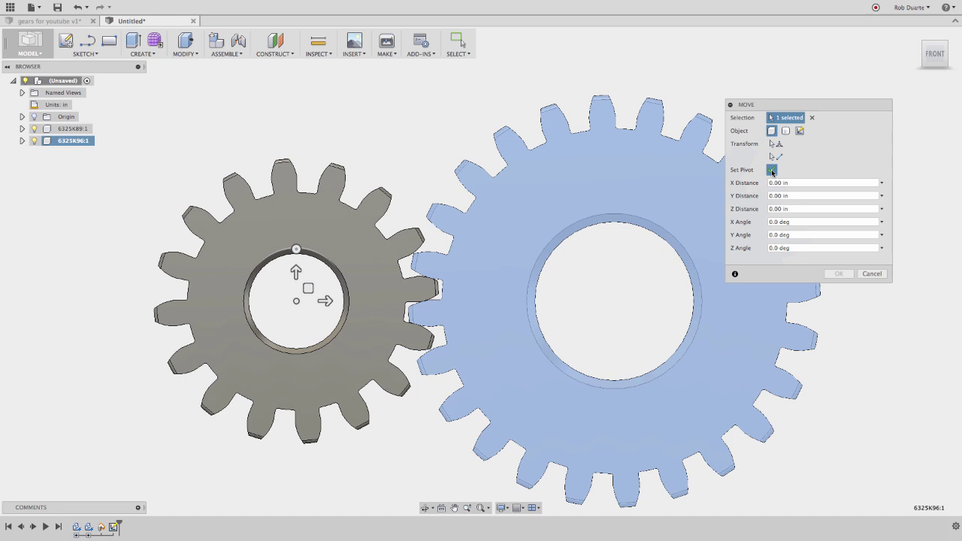
click(773, 171)
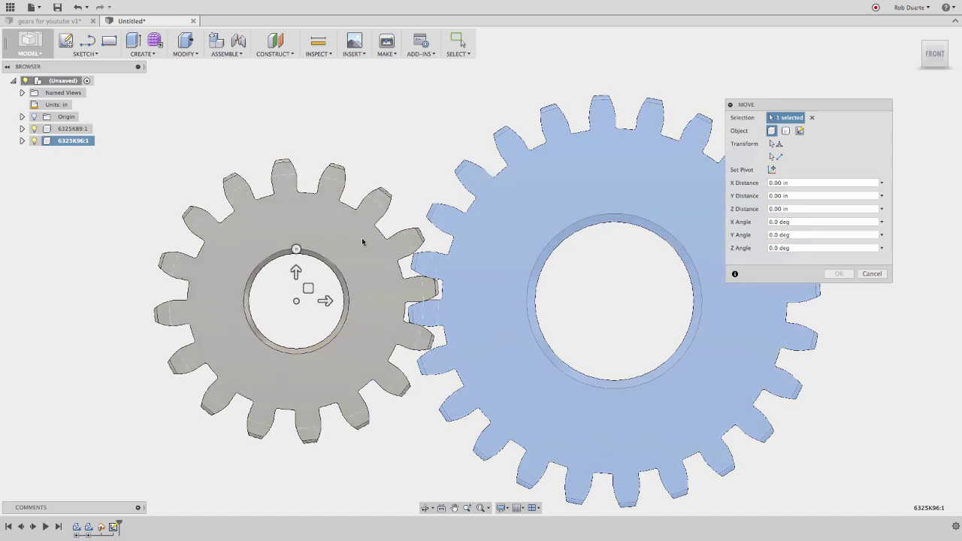
drag(299, 248, 203, 208)
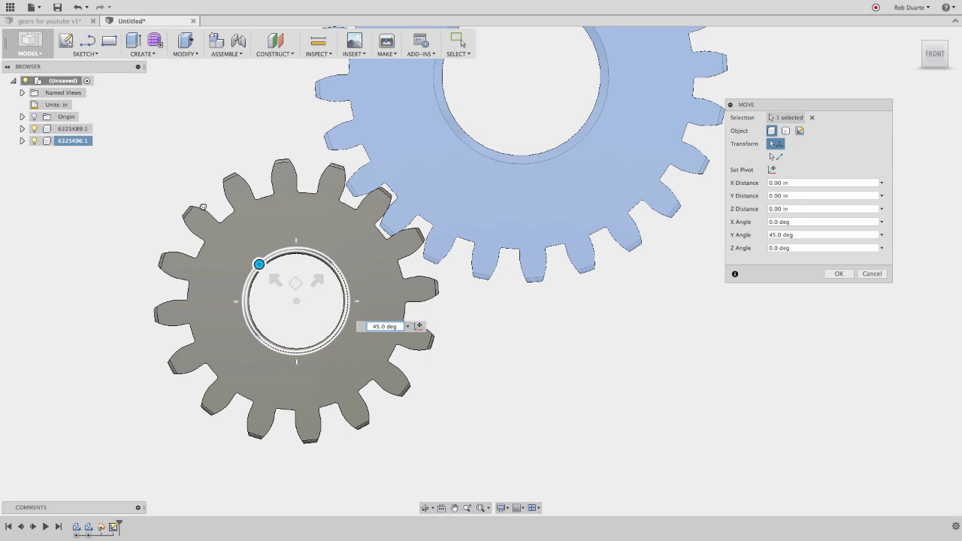
drag(203, 207, 210, 203)
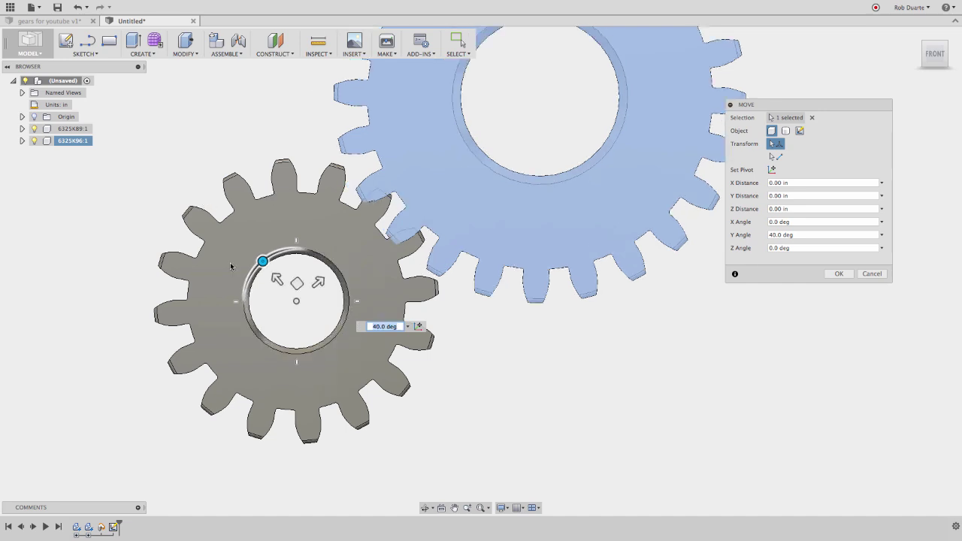
click(840, 274)
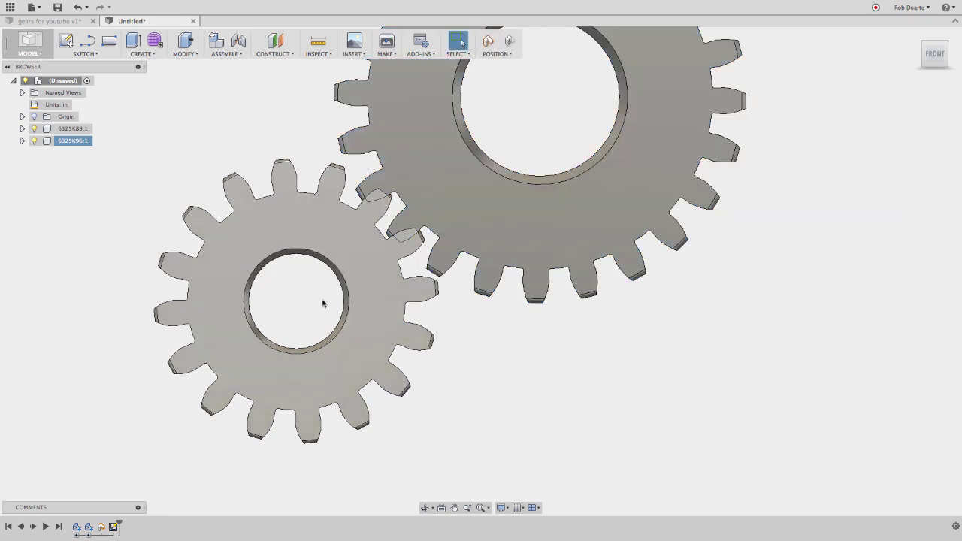
Step: Rotate gear 6325K89 by a 40° Z Angle and reframe both gears
right_click(72, 128)
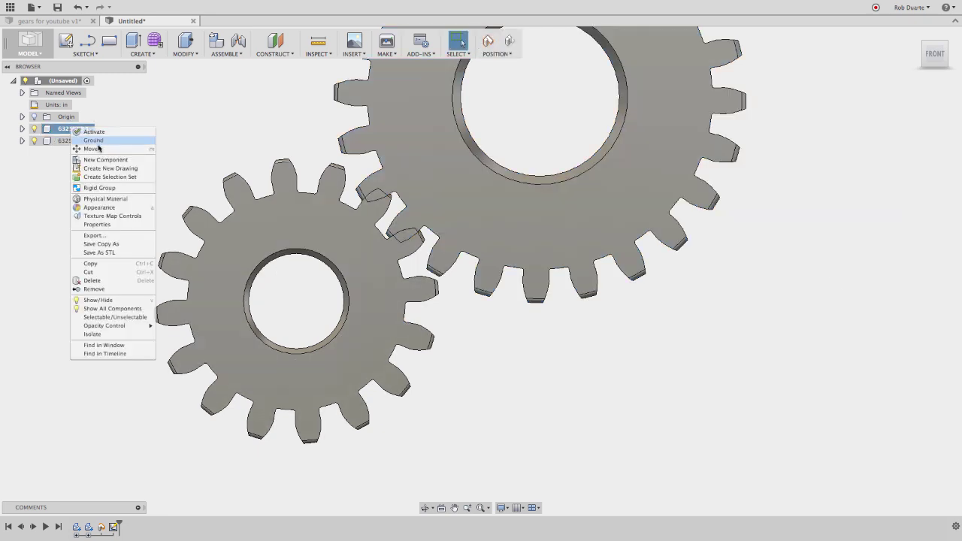
click(97, 151)
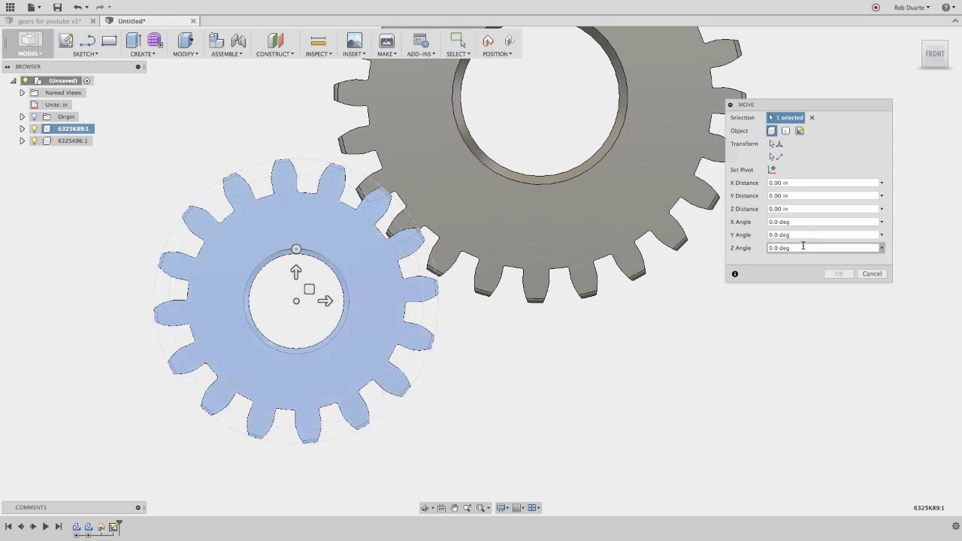
click(774, 248)
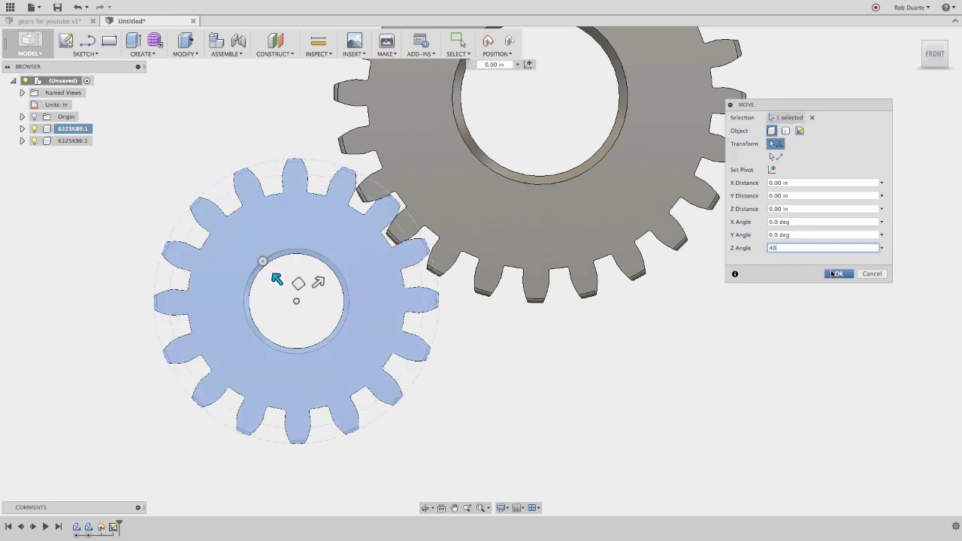
click(835, 274)
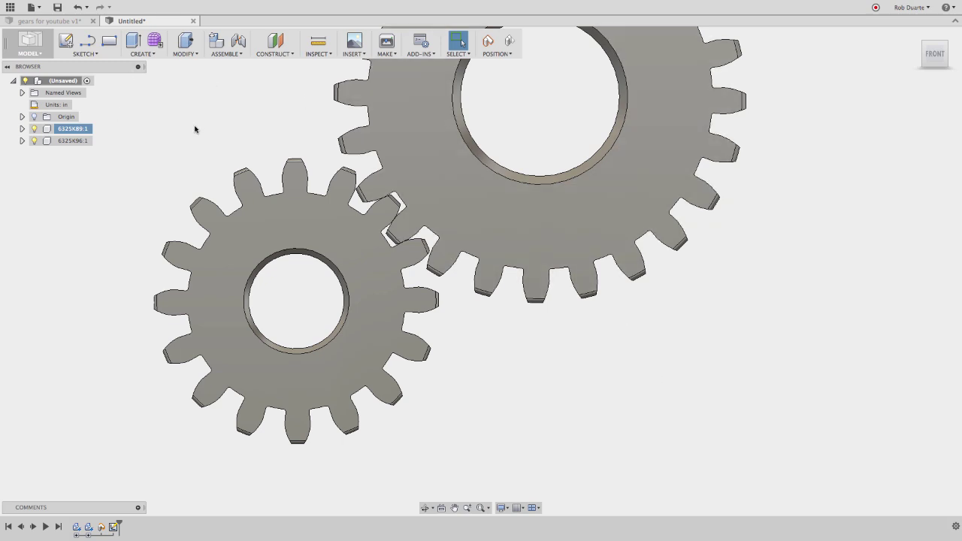
middle_drag(194, 129, 264, 209)
scroll(226, 162, down, 5)
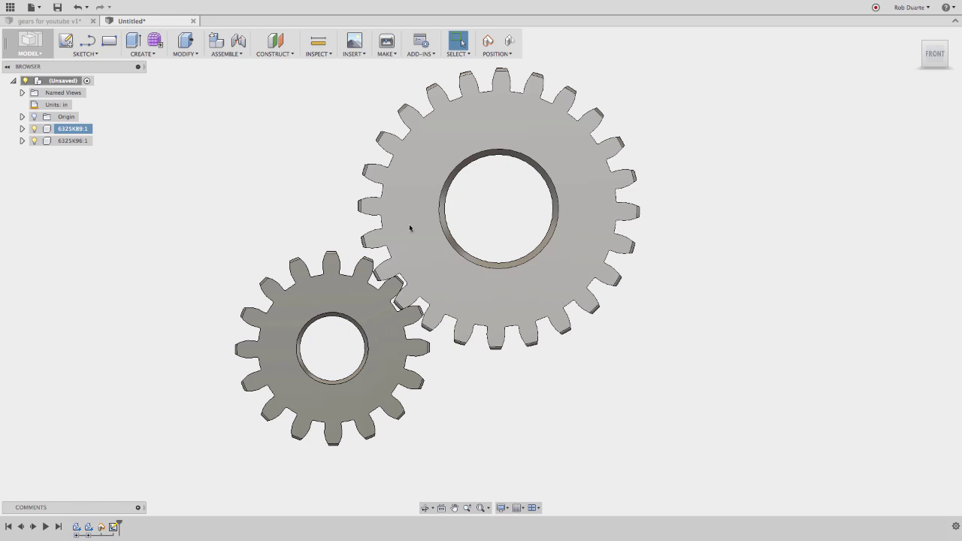
Step: Hide gear components 6325K89:1 and 6325K96:1 in the browser
click(34, 129)
click(34, 140)
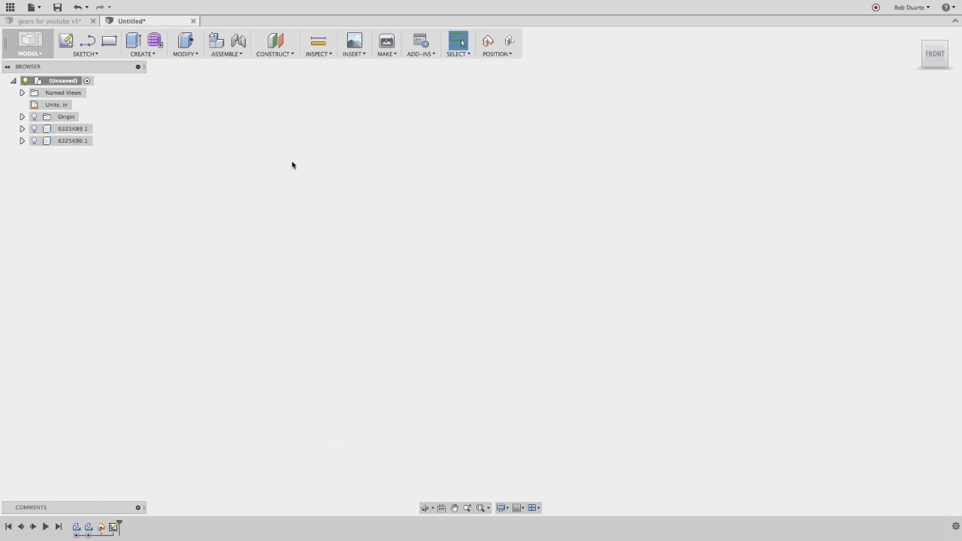
click(419, 54)
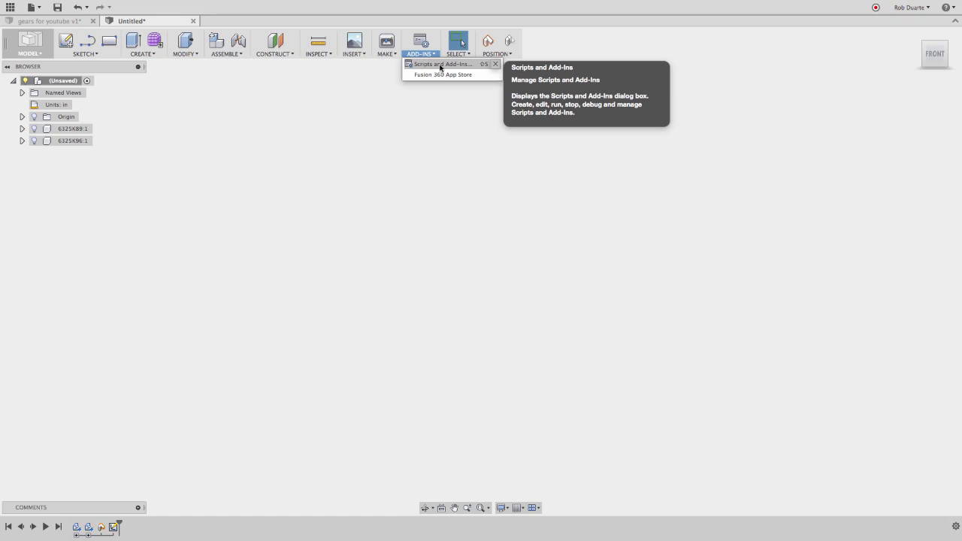
click(441, 66)
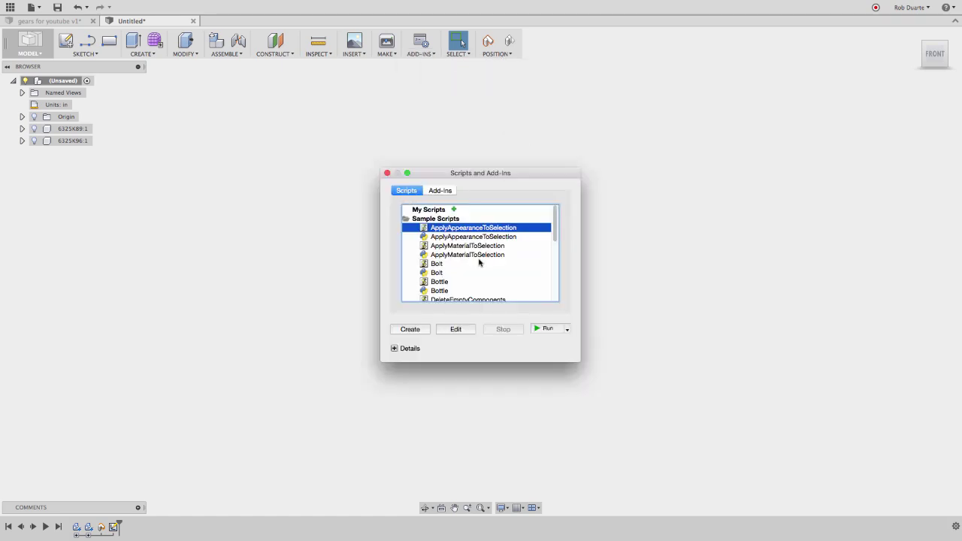
drag(555, 223, 565, 300)
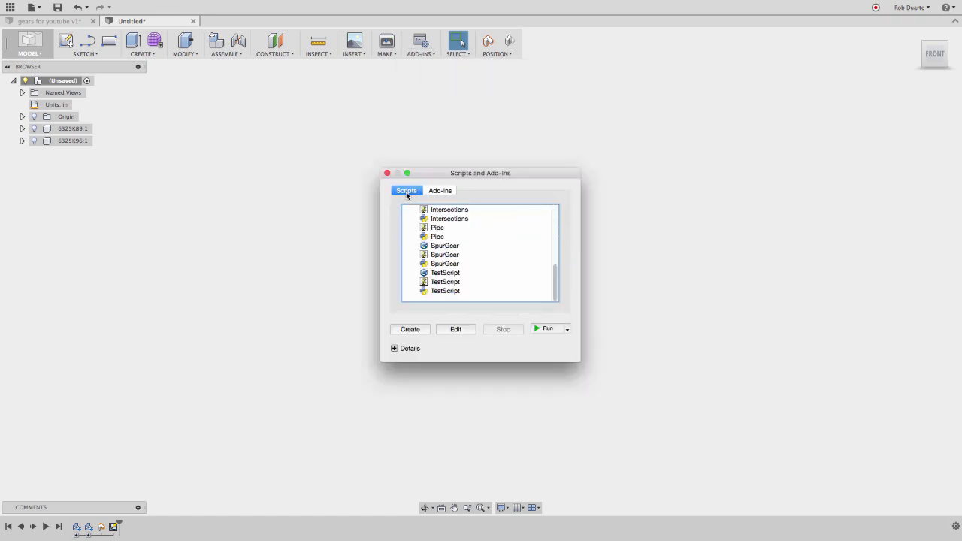
click(449, 265)
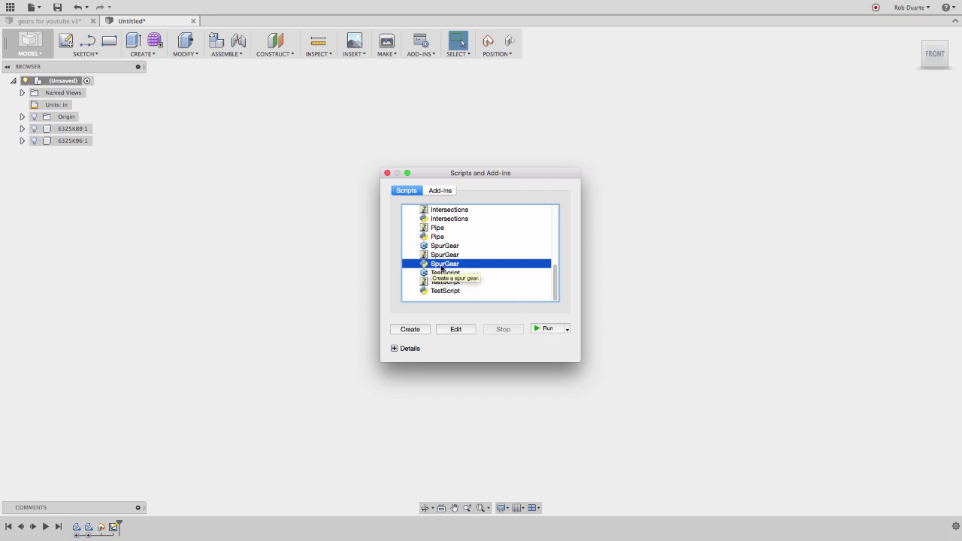
click(439, 192)
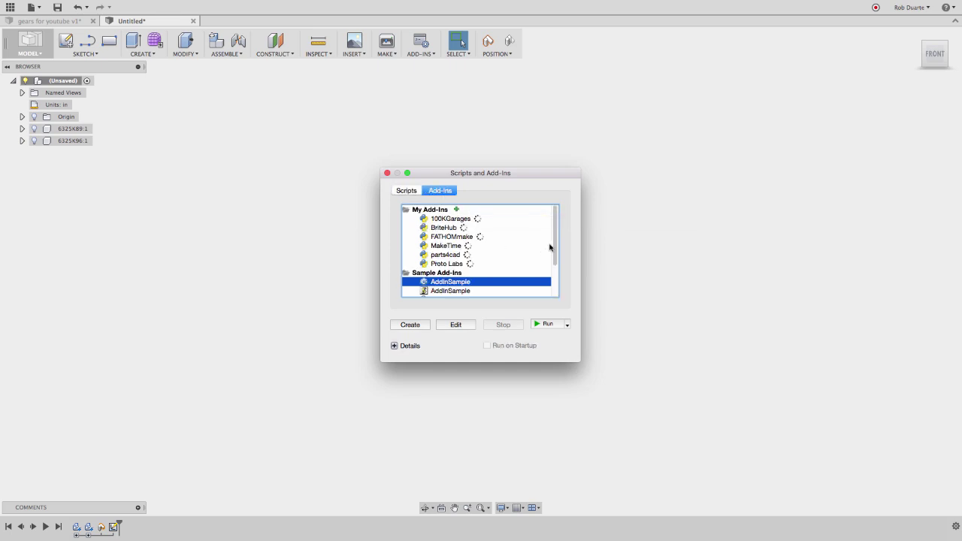
scroll(483, 263, down, 3)
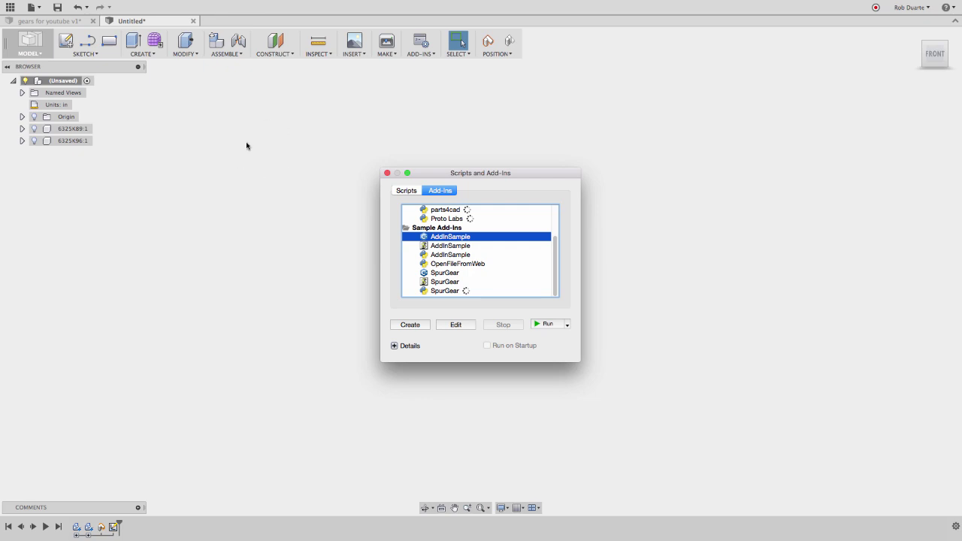
click(446, 291)
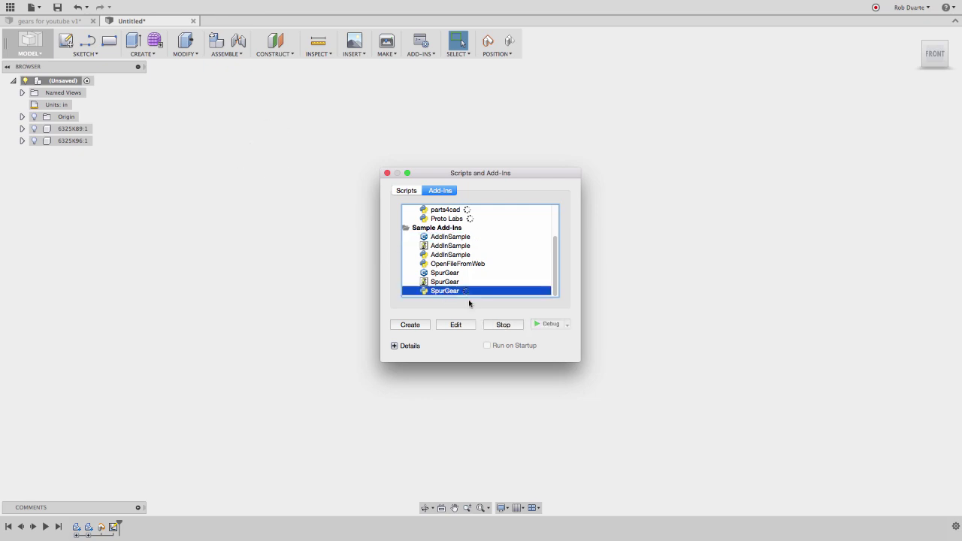
click(469, 282)
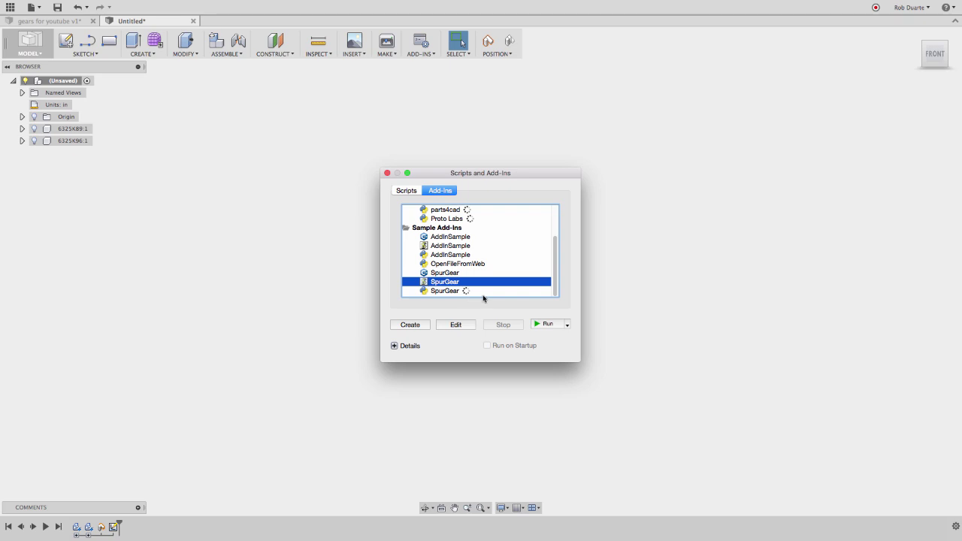
click(455, 293)
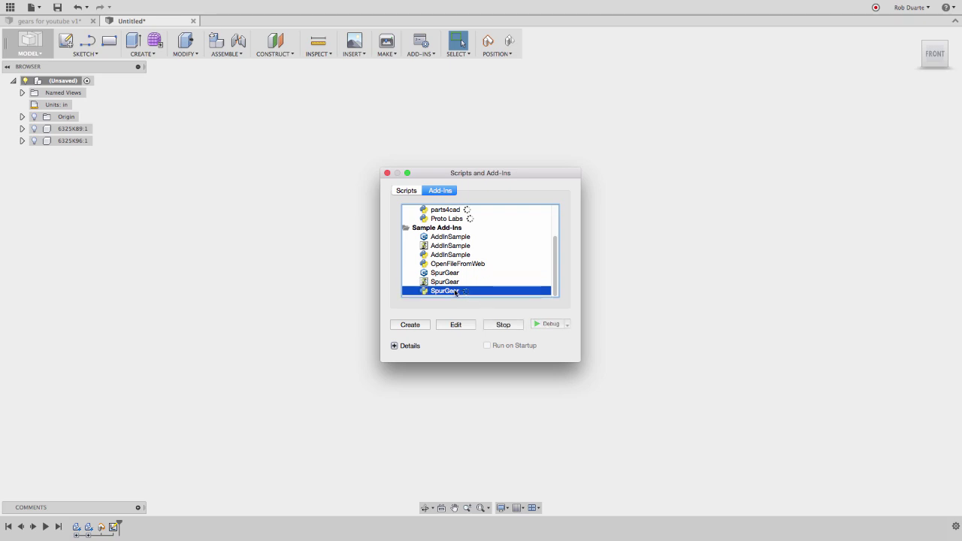
click(387, 173)
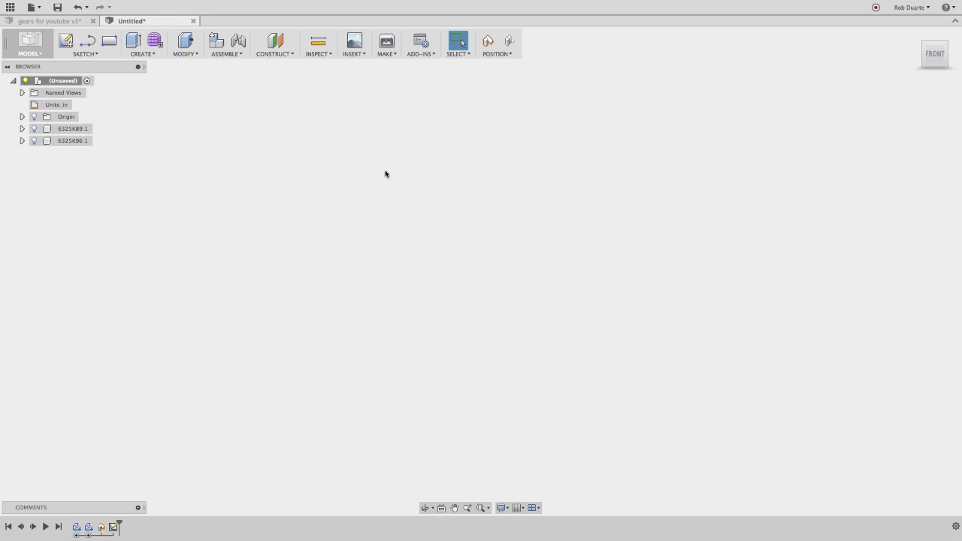
Step: Start a new spur gear from the Create menu and look over its Diametral Pitch presets
click(154, 55)
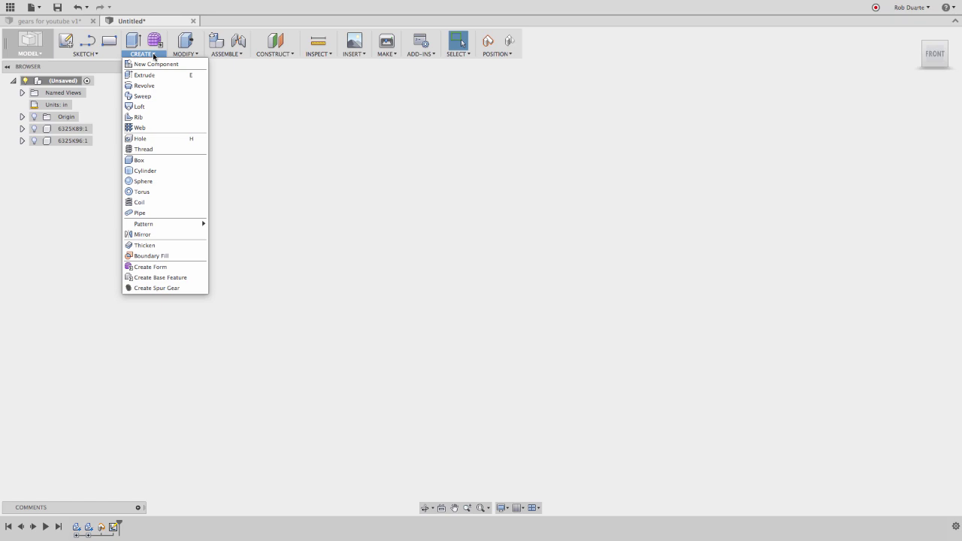
click(162, 288)
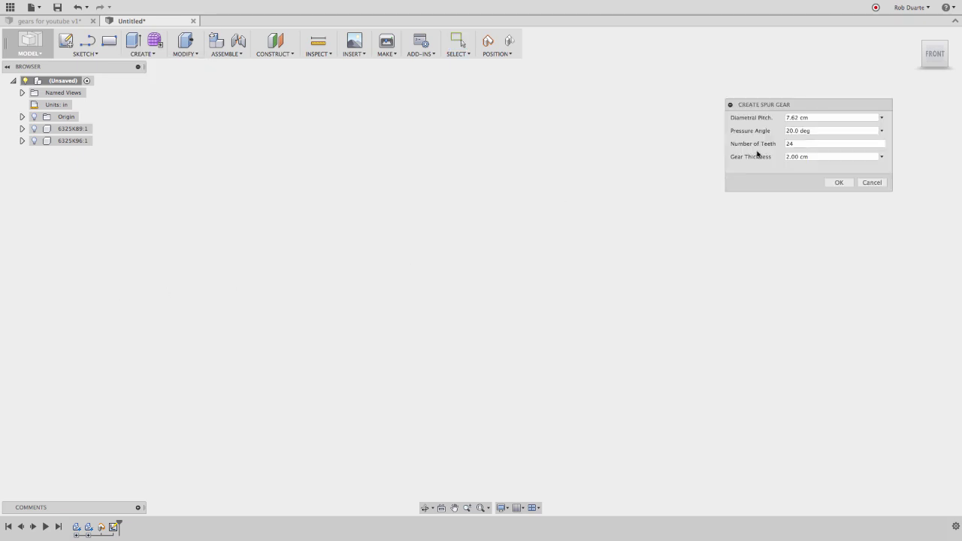
click(818, 118)
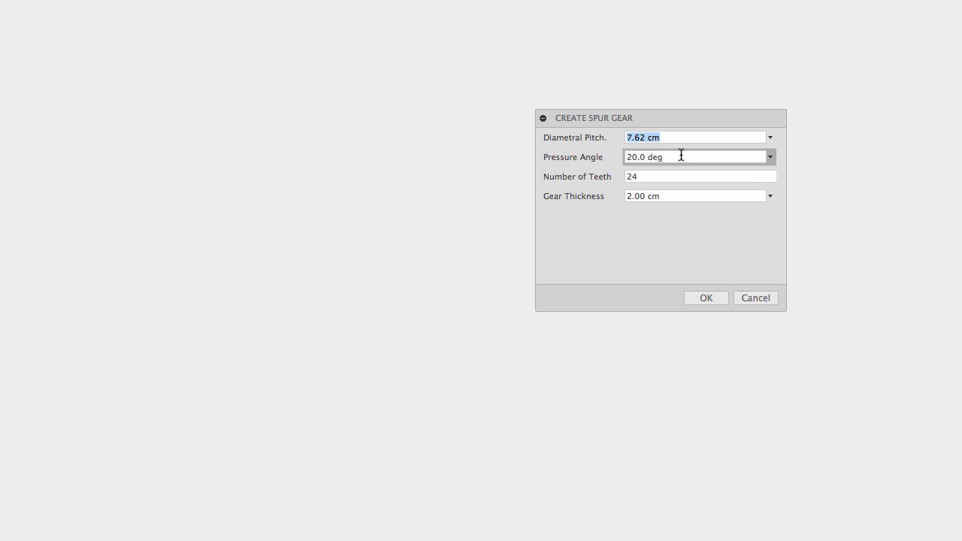
click(636, 154)
click(686, 157)
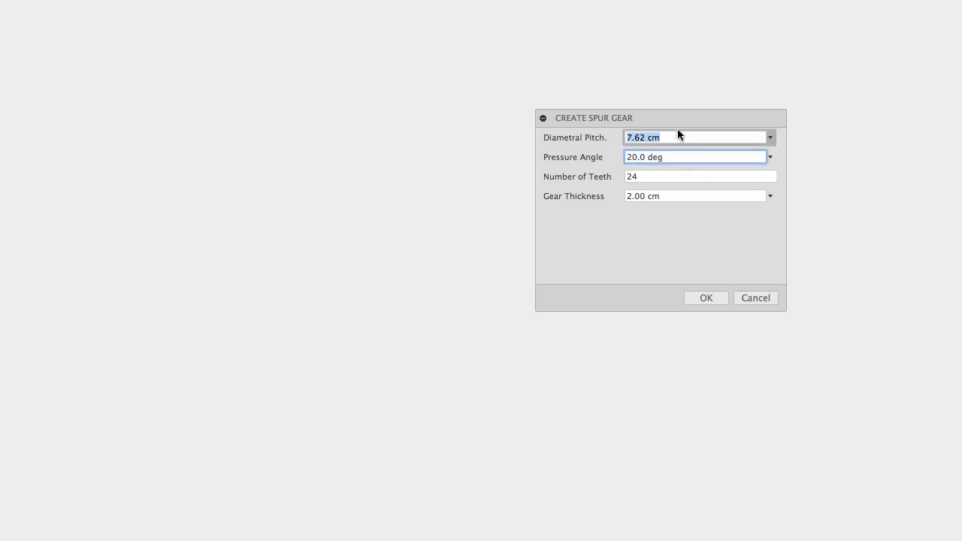
click(678, 134)
click(672, 143)
Step: Enter pressure angle 14.5, 16 teeth and gear thickness 1
drag(675, 159, 606, 154)
text(14.5)
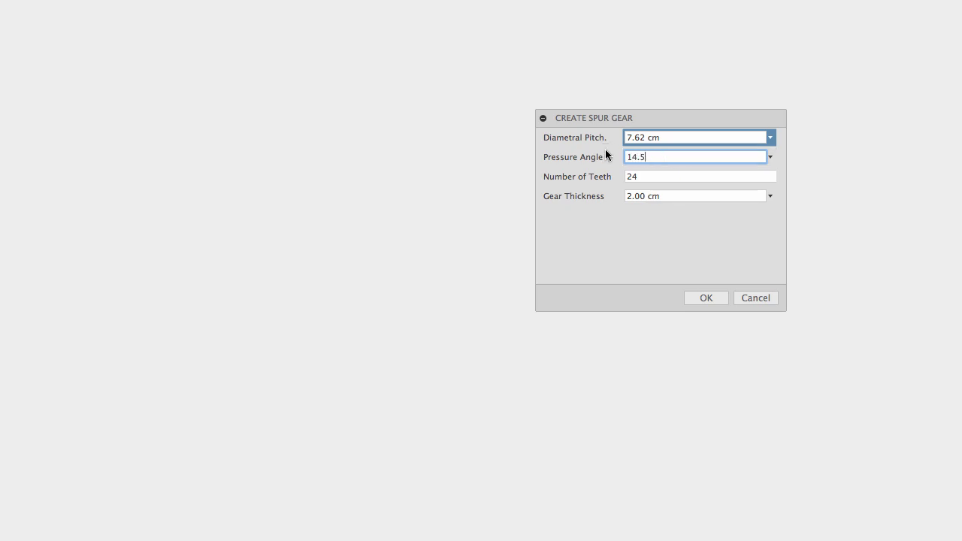
key(Tab)
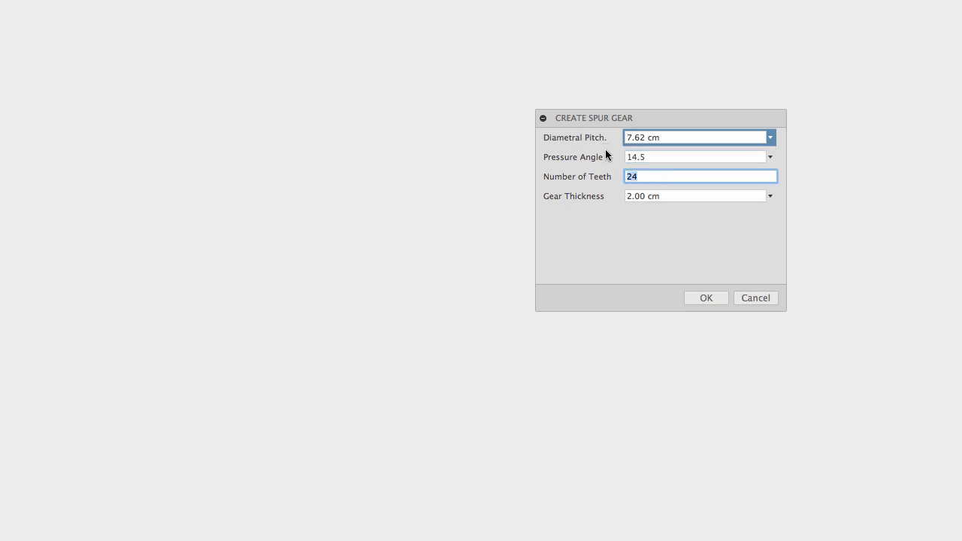
text(16)
key(Tab)
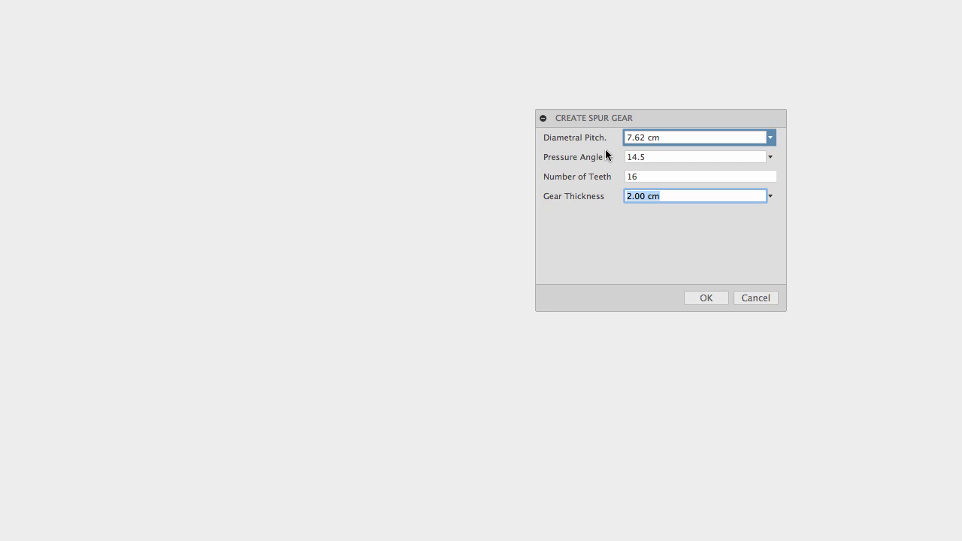
text(1)
key(Tab)
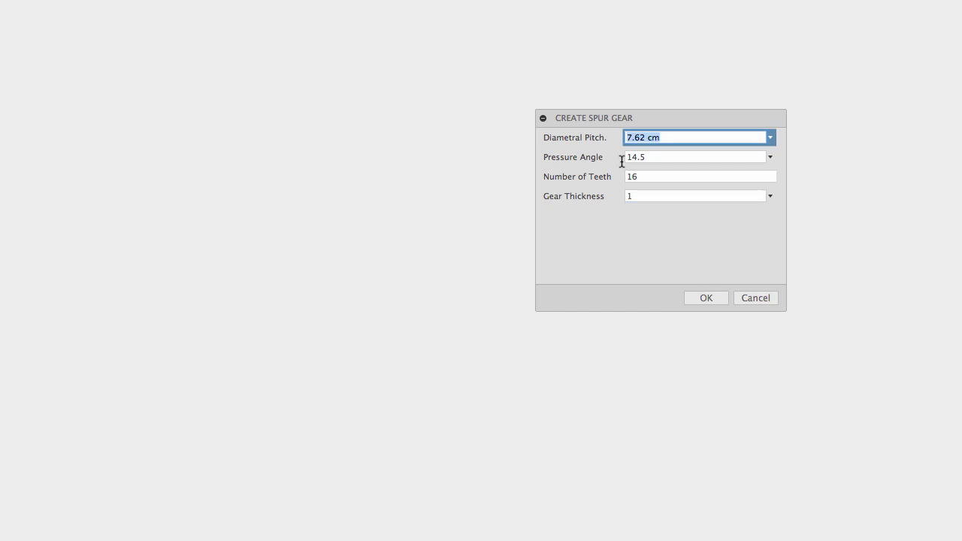
Step: Move the spur gear panel aside and check the 14.5 pressure angle and 16 teeth entries
click(653, 197)
click(668, 136)
drag(675, 117, 549, 102)
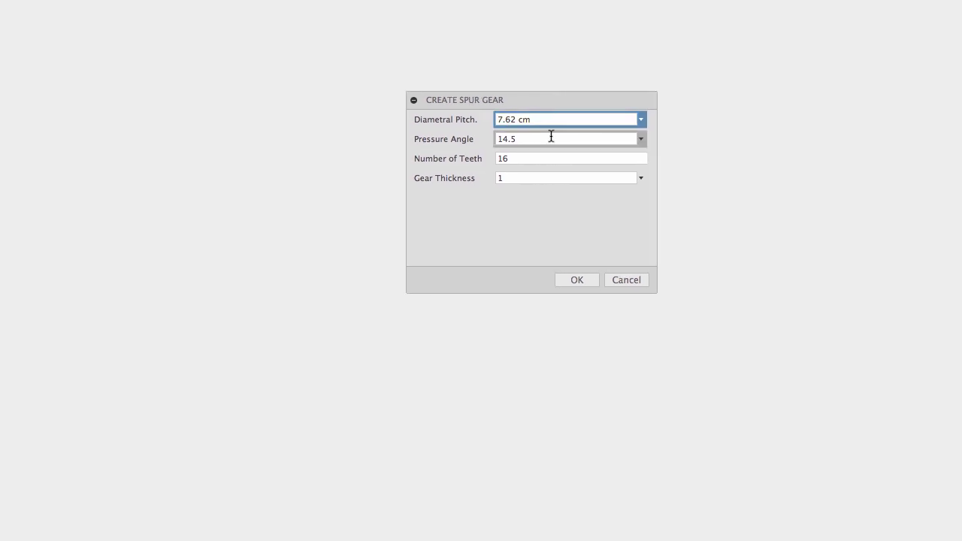
drag(544, 137, 488, 137)
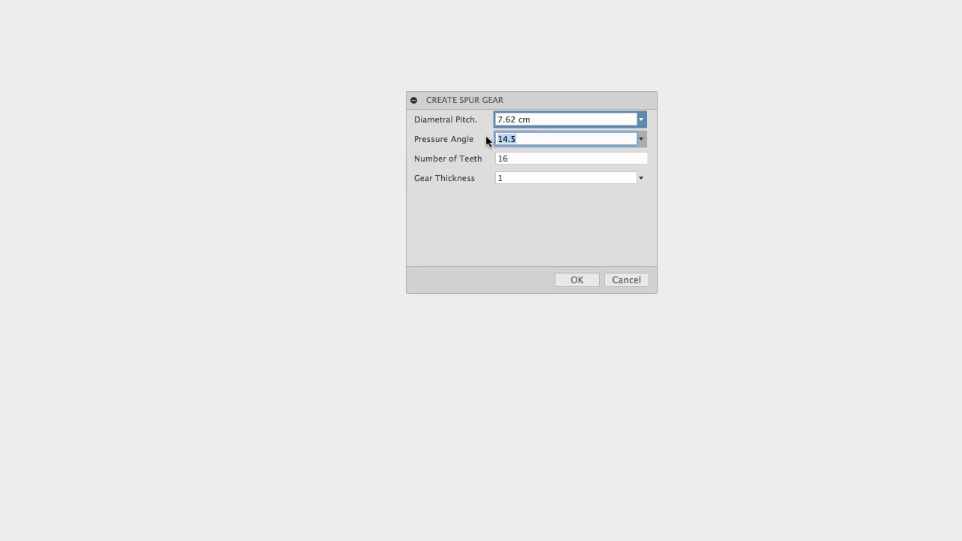
click(521, 159)
click(524, 138)
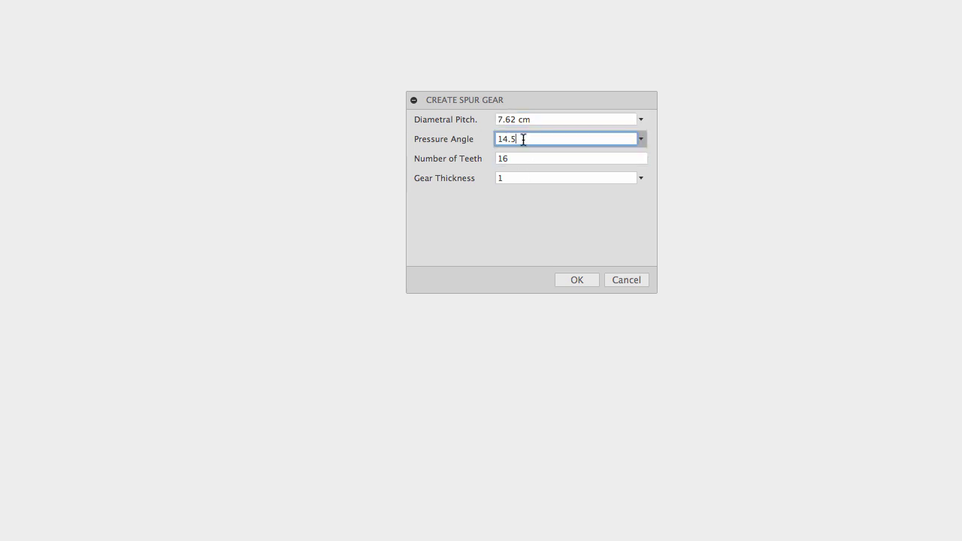
drag(534, 139, 488, 140)
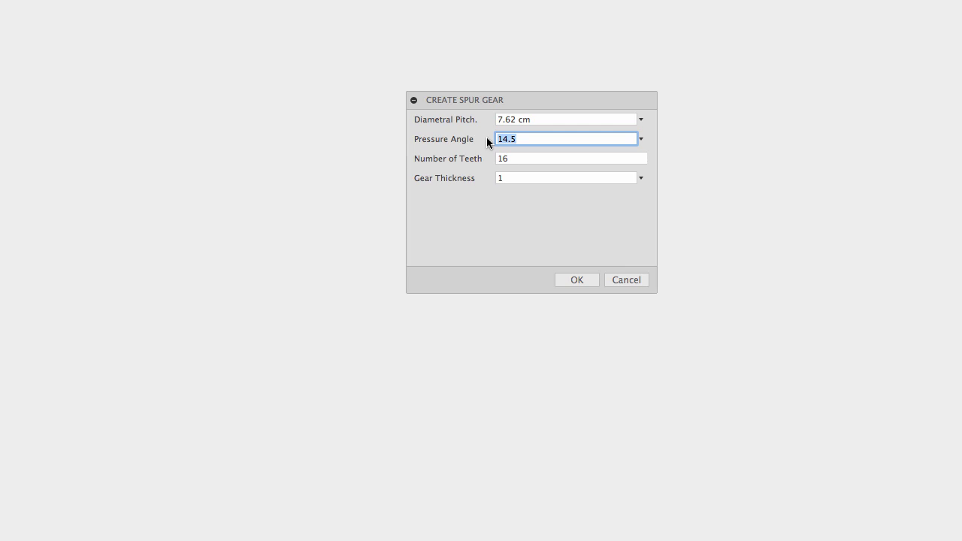
click(543, 138)
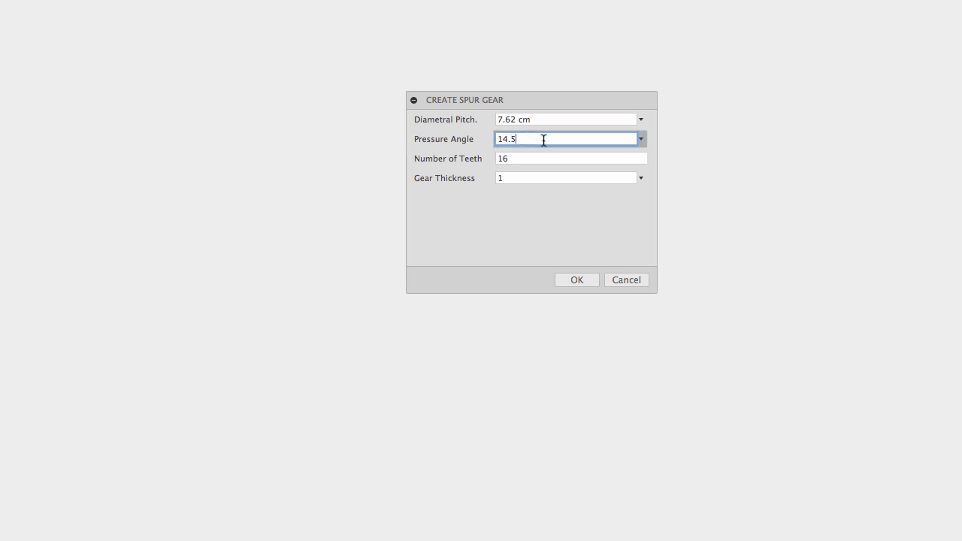
double_click(520, 138)
click(536, 138)
double_click(535, 139)
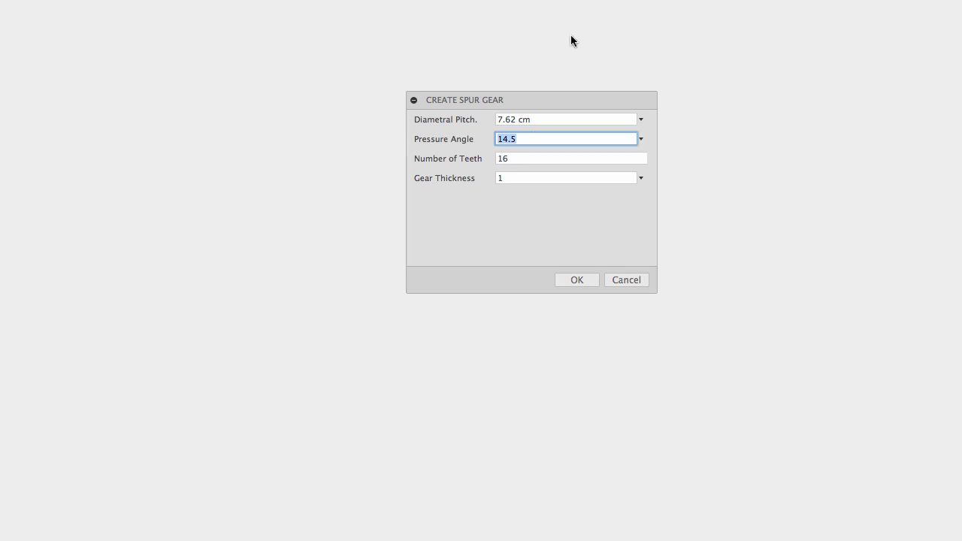
Step: Clear the old 7.62 cm value from the Diametral Pitch field
click(562, 121)
click(537, 158)
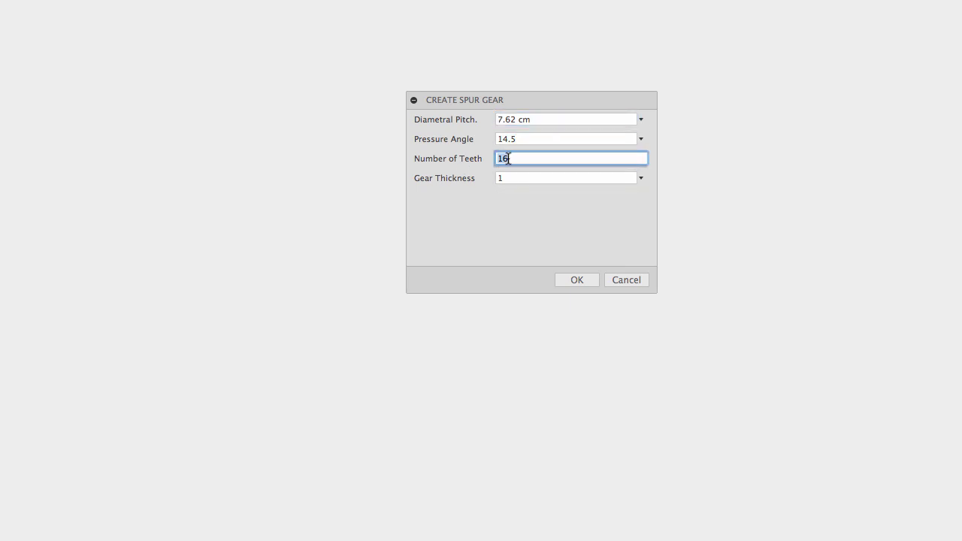
click(522, 159)
click(544, 120)
triple_click(545, 119)
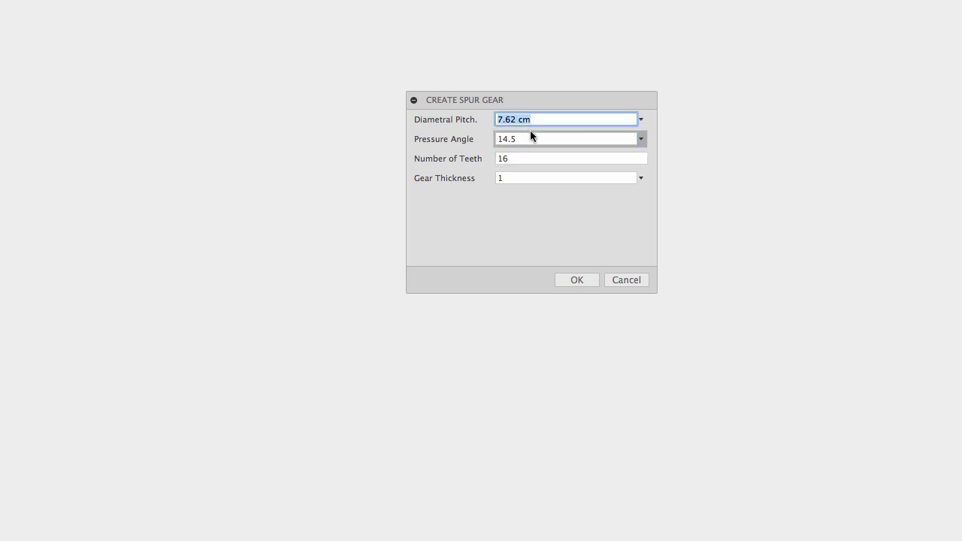
key(BackSpace)
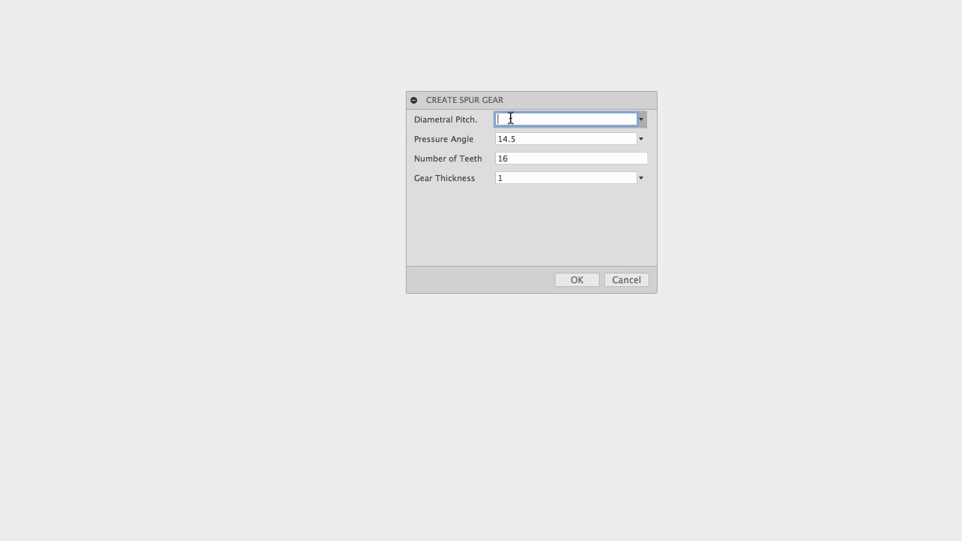
Step: Enter 16/(.5*2.54) as the diametral pitch after discarding a trial cm entry
text(1m)
key(BackSpace)
text(cm)
key(BackSpace)
key(BackSpace)
key(BackSpace)
text(16)
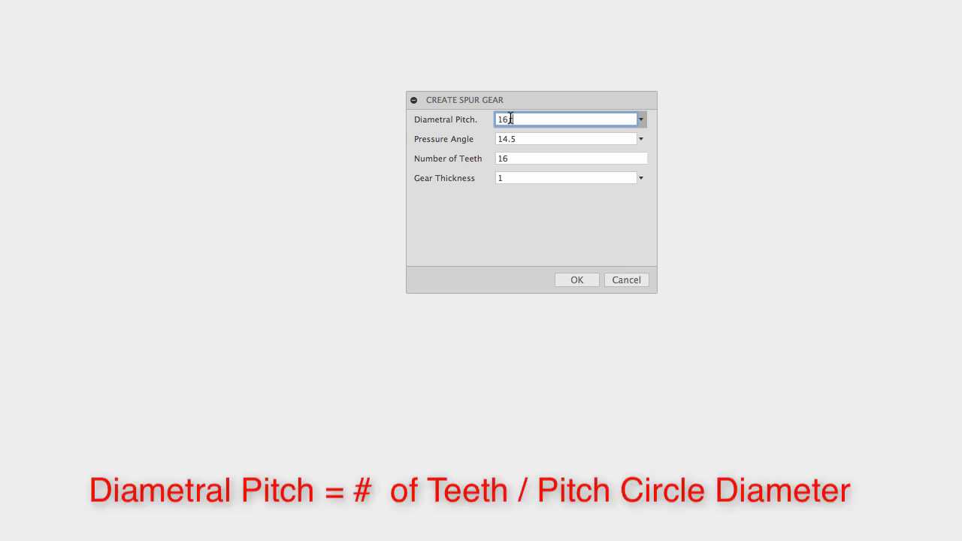
text(/)
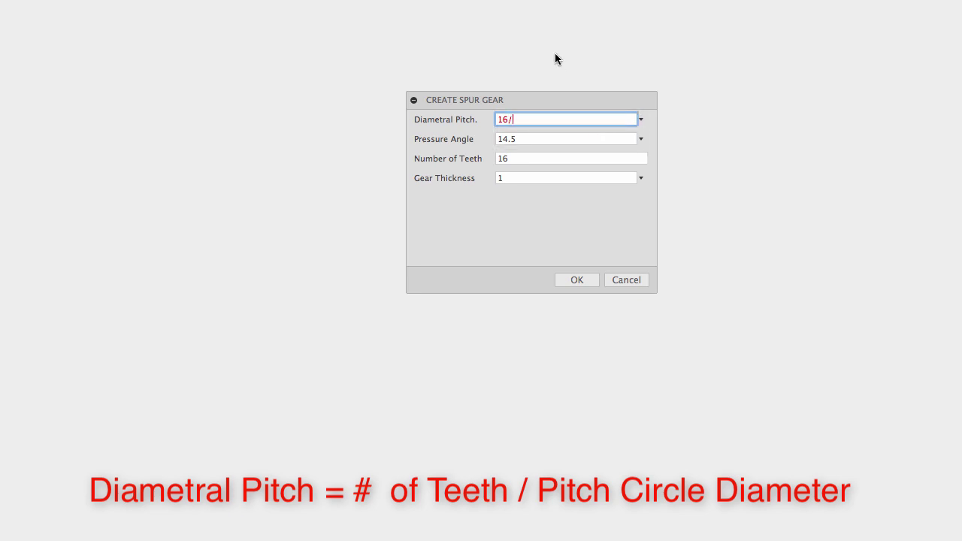
text((.5*2.54))
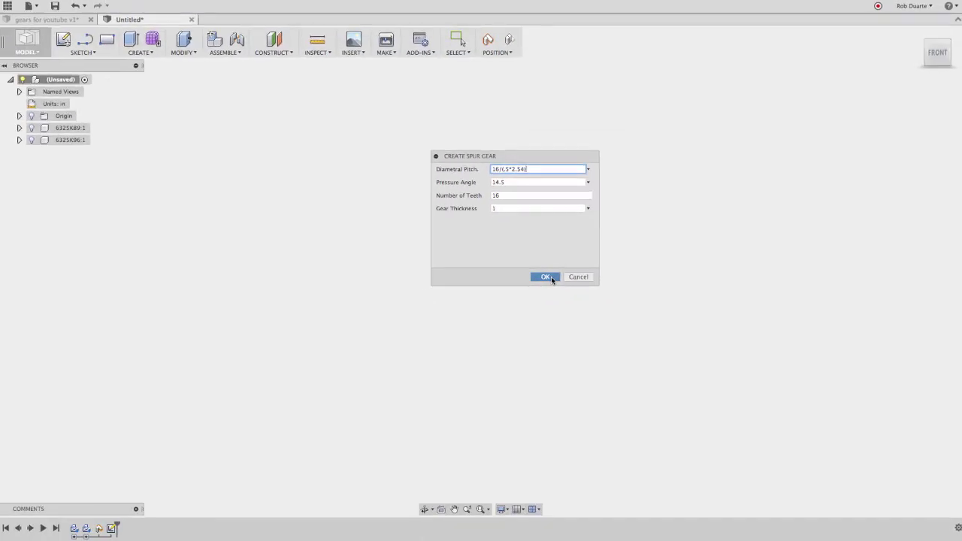
Step: Create the 16-tooth gear as Component3:1 and toggle the 6325K89:1 reference gear's visibility
click(551, 276)
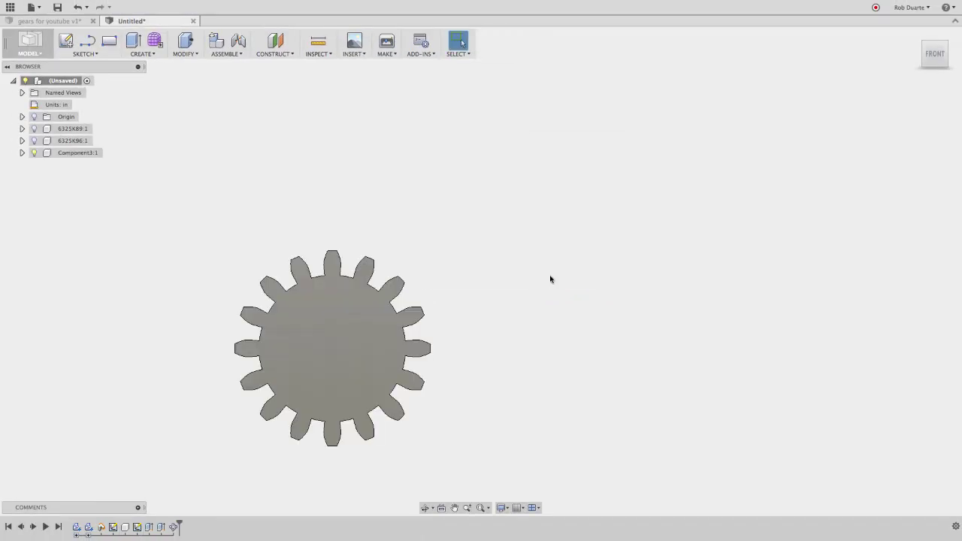
click(34, 129)
click(34, 129)
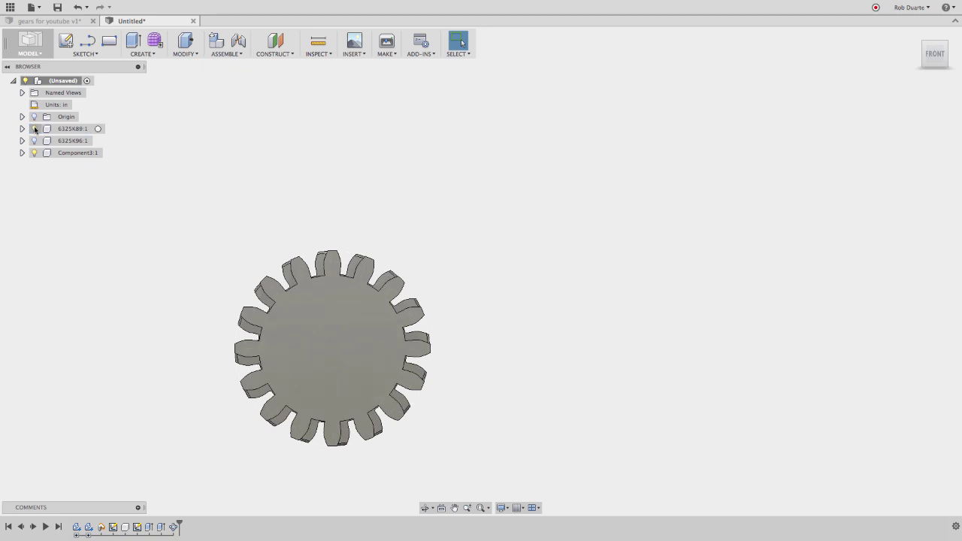
click(34, 129)
click(34, 128)
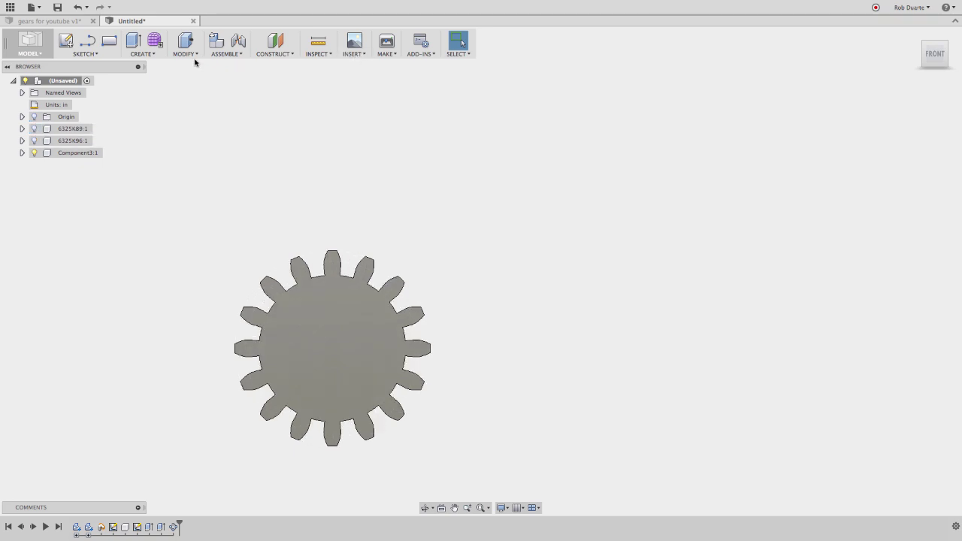
click(153, 57)
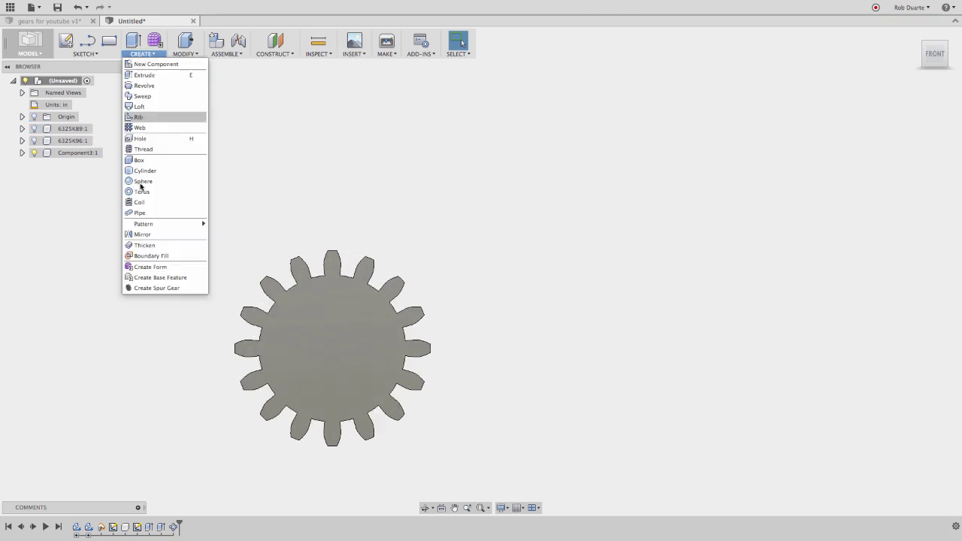
Step: Start another spur gear with pressure angle 14.5 and gear thickness 1
click(155, 289)
click(514, 183)
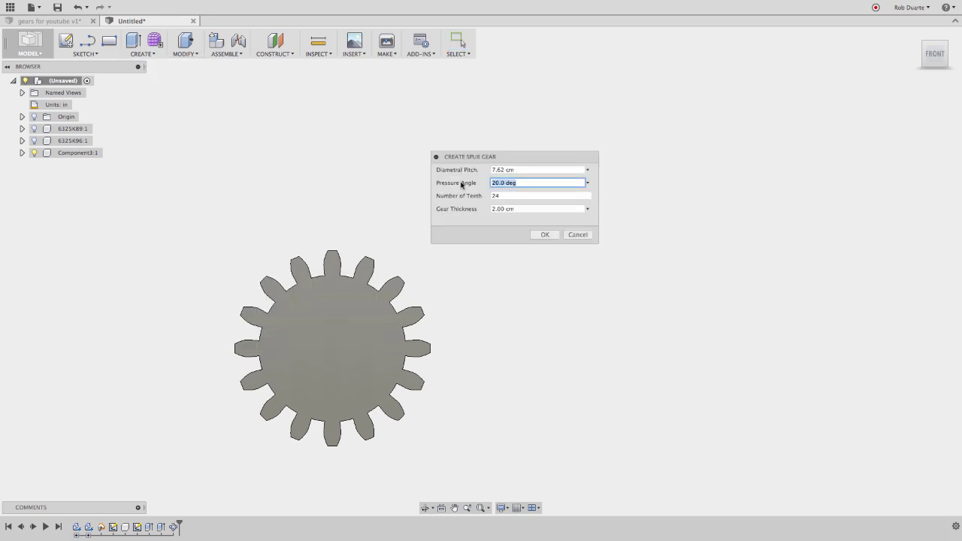
text(14.5)
key(Tab)
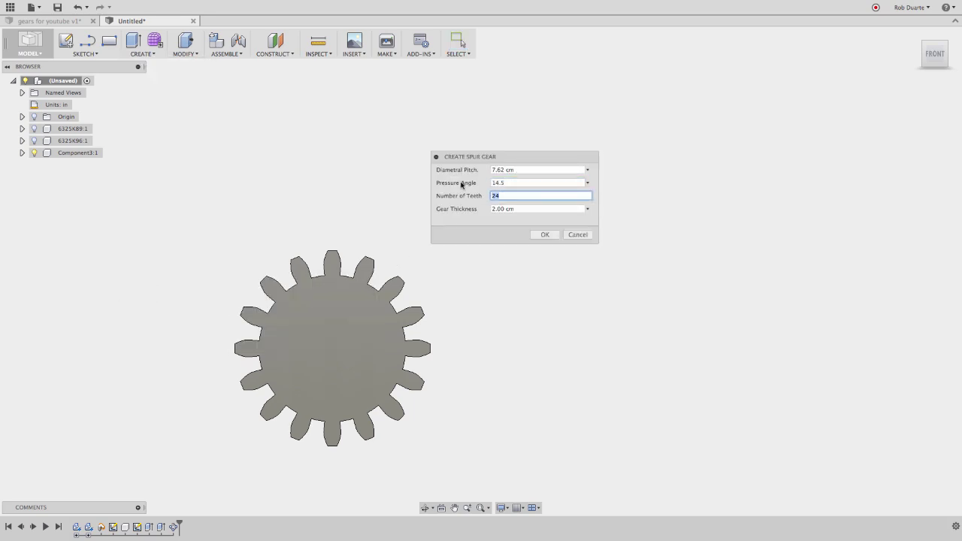
key(Tab)
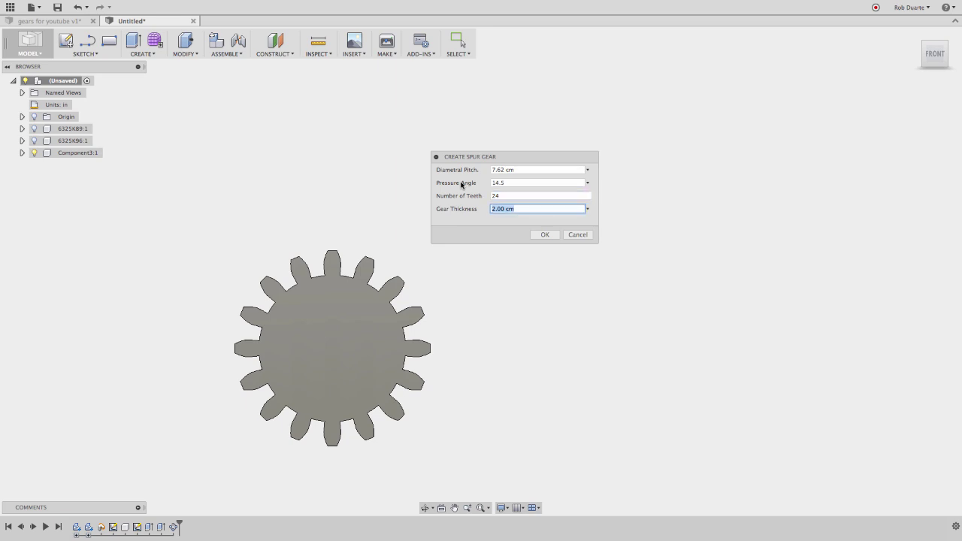
text(1)
key(Tab)
Step: Replace the diametral pitch with 24/(.75*2.54) and create the 24-tooth gear
click(513, 195)
key(Tab)
key(Tab)
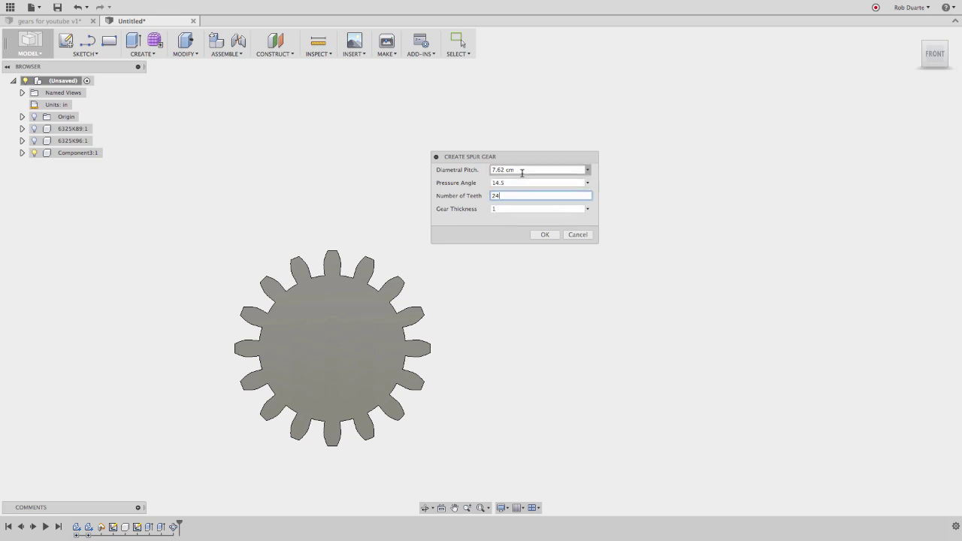
key(BackSpace)
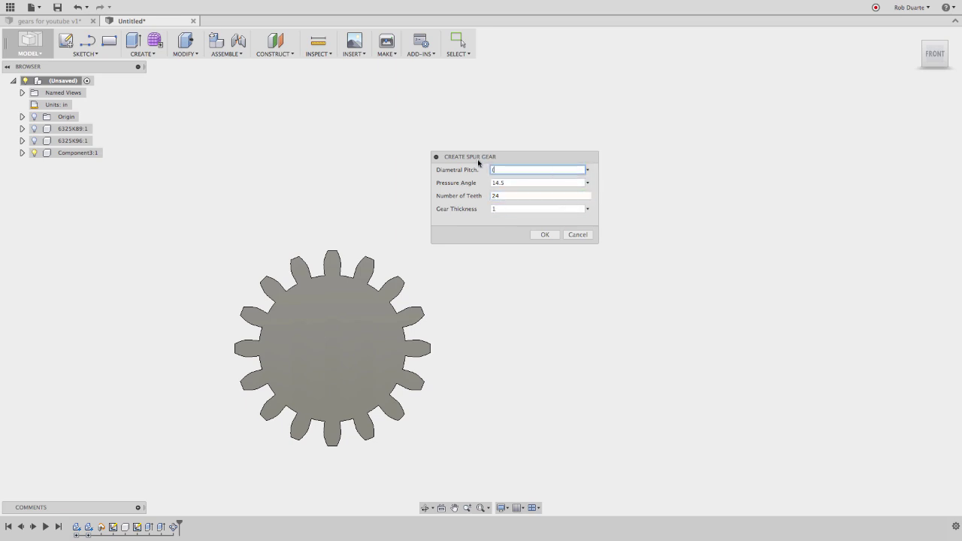
text(24)
key(BackSpace)
key(BackSpace)
text(24/(.75*2.54))
key(Tab)
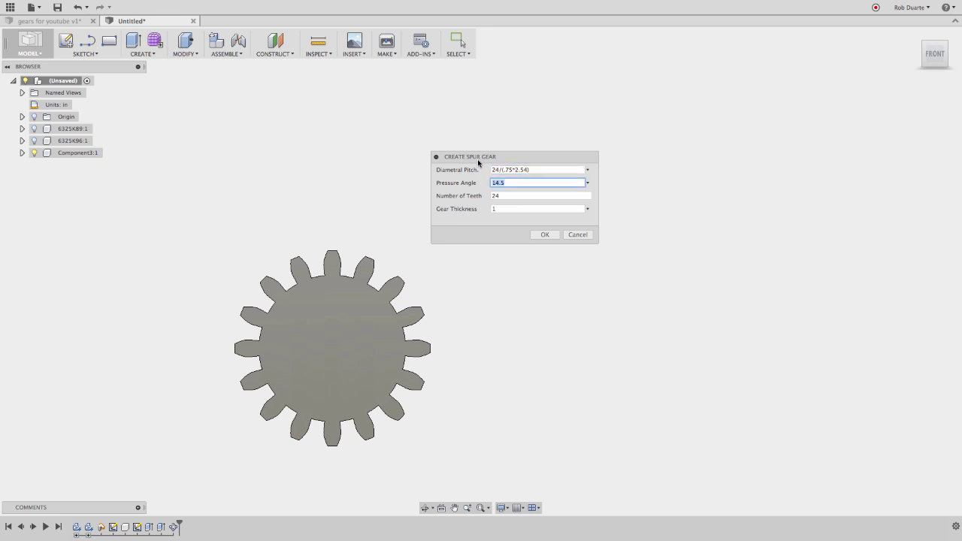
click(545, 235)
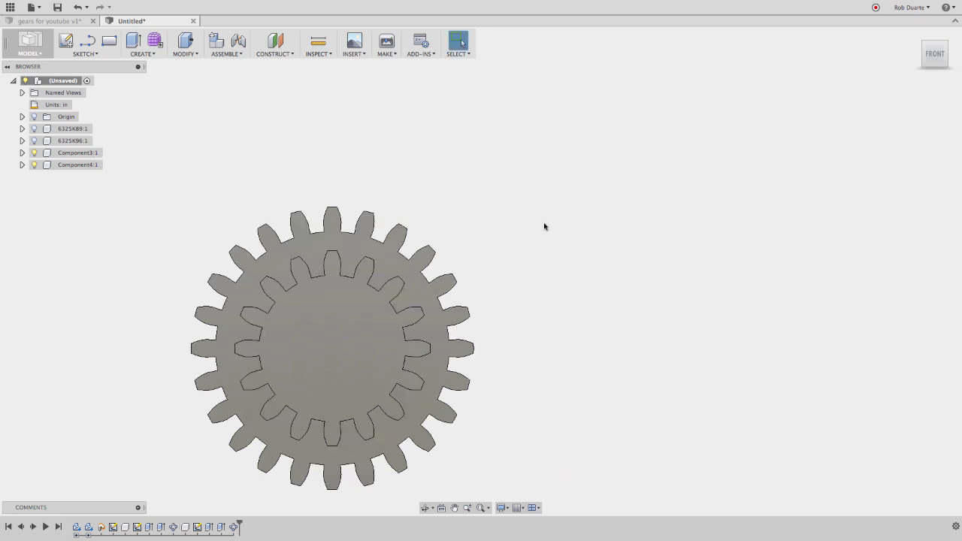
click(35, 143)
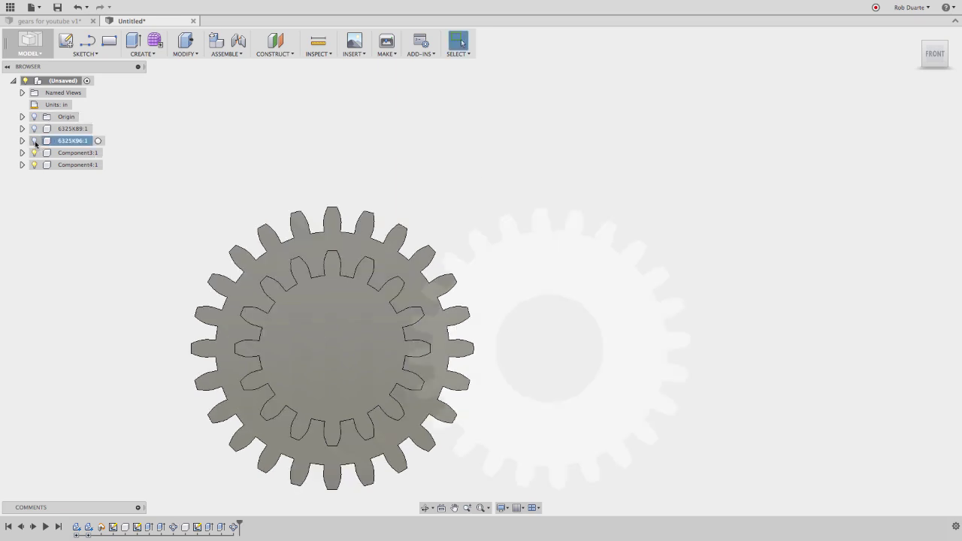
click(34, 141)
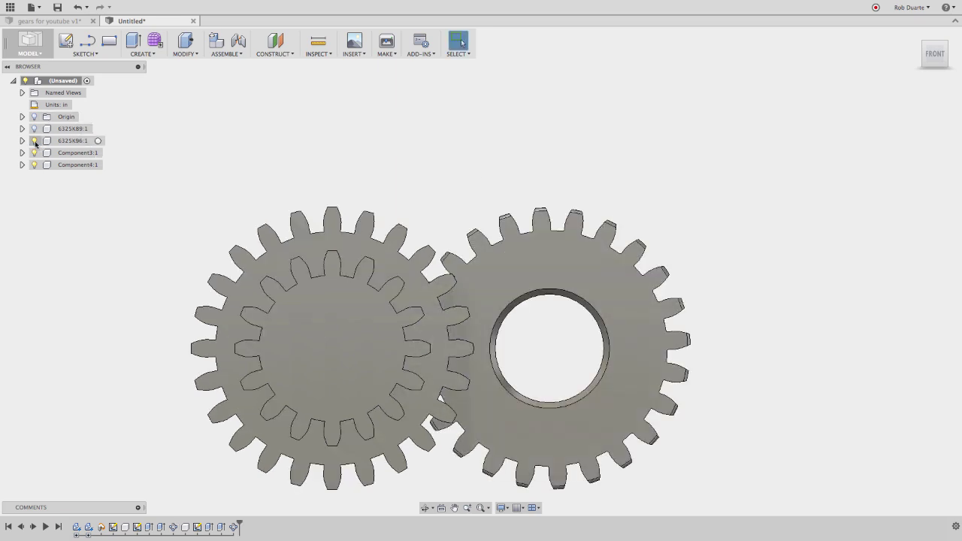
click(34, 141)
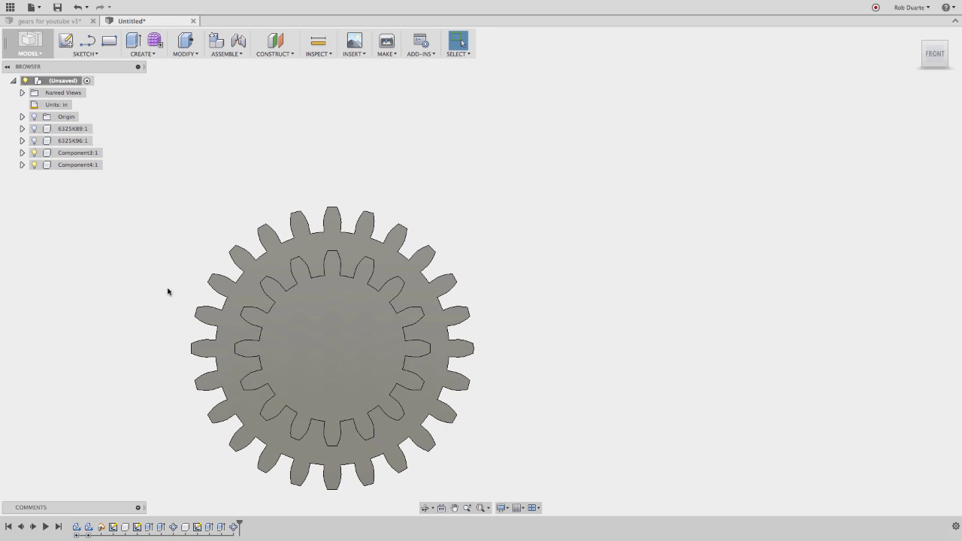
Step: Move Component4:1 along X by .5/2 + .75/2 to sit beside the small gear
right_click(92, 163)
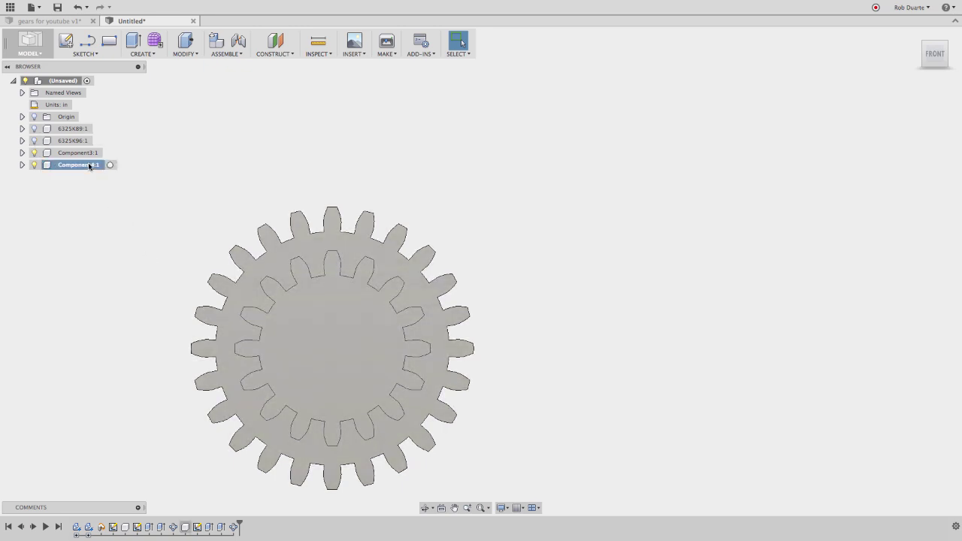
click(105, 191)
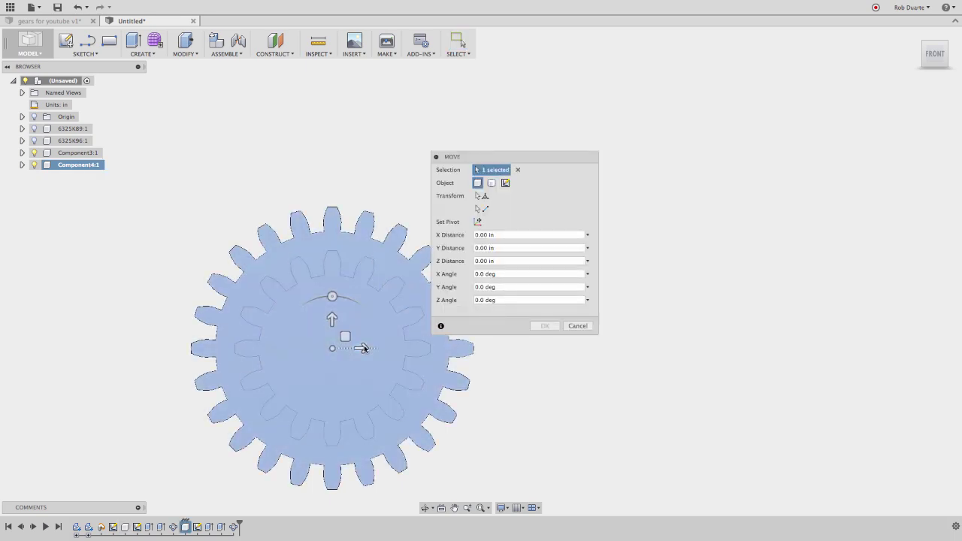
drag(359, 347, 474, 333)
click(506, 235)
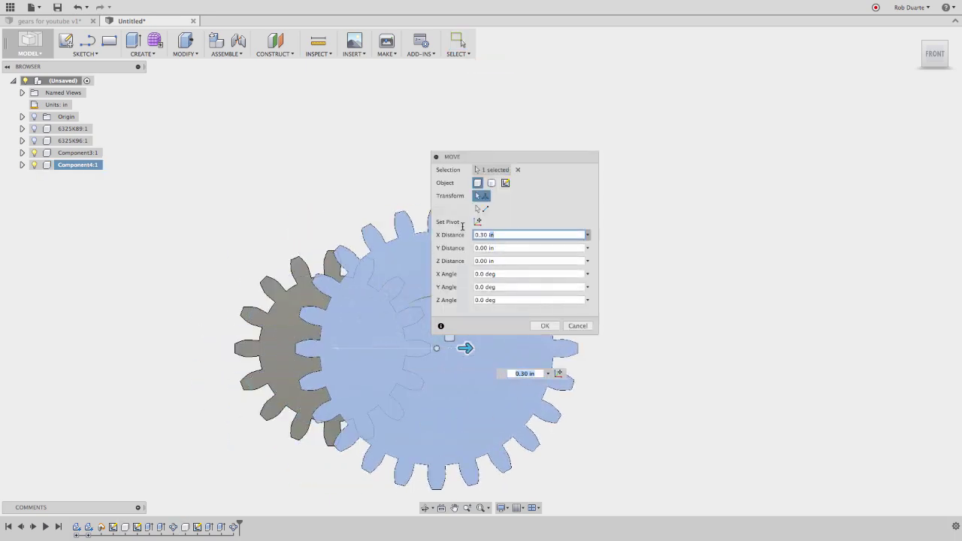
key(BackSpace)
text(.5/)
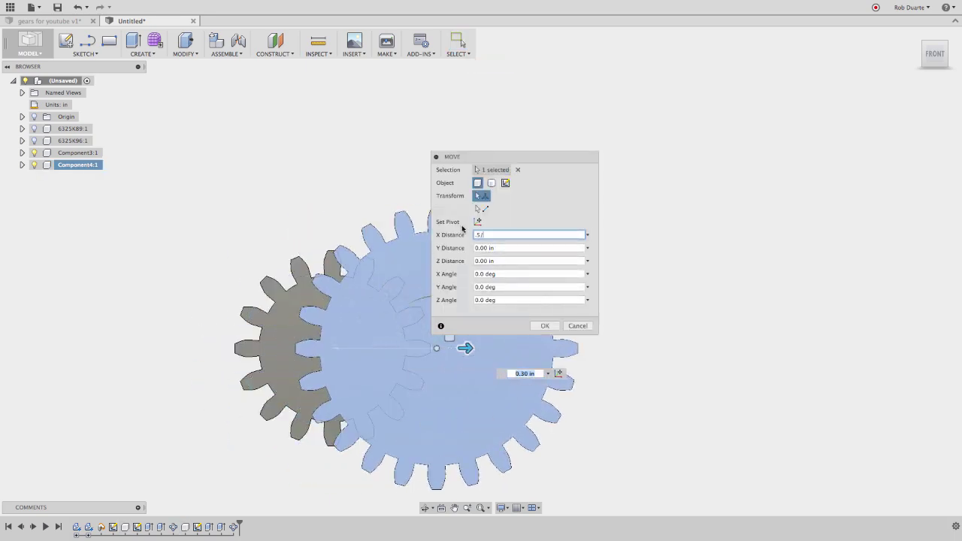
text(2 + .75/2)
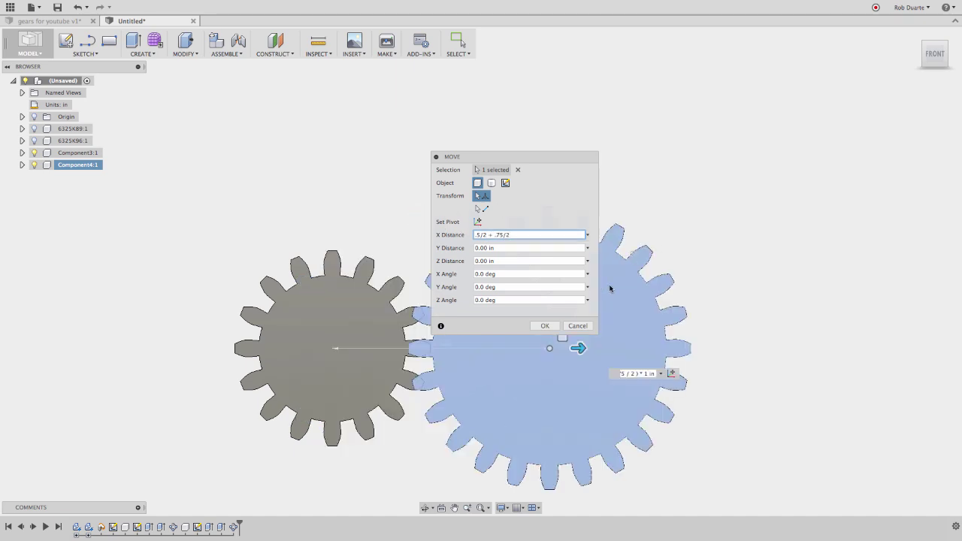
click(552, 325)
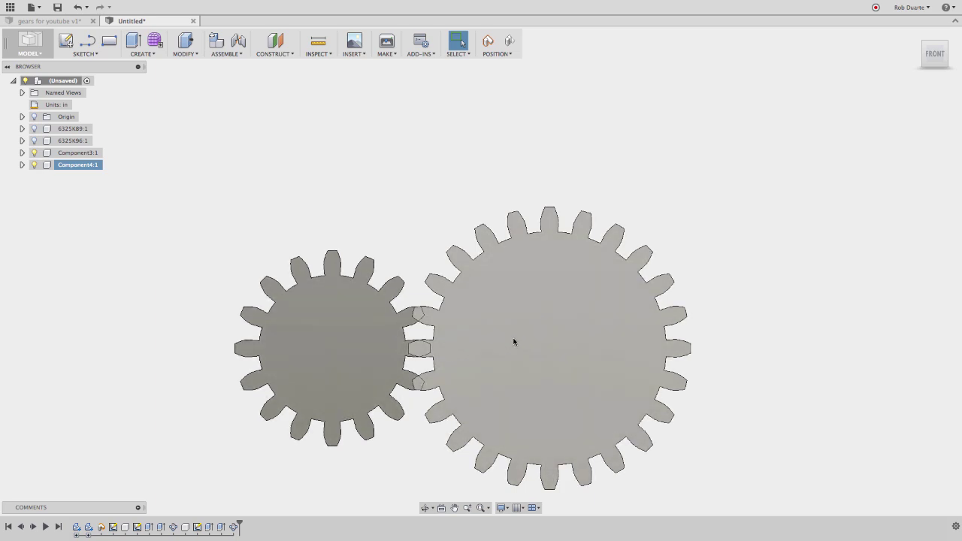
Step: Rotate Component4:1 by 360/16 degrees about Z so the teeth mesh
right_click(80, 166)
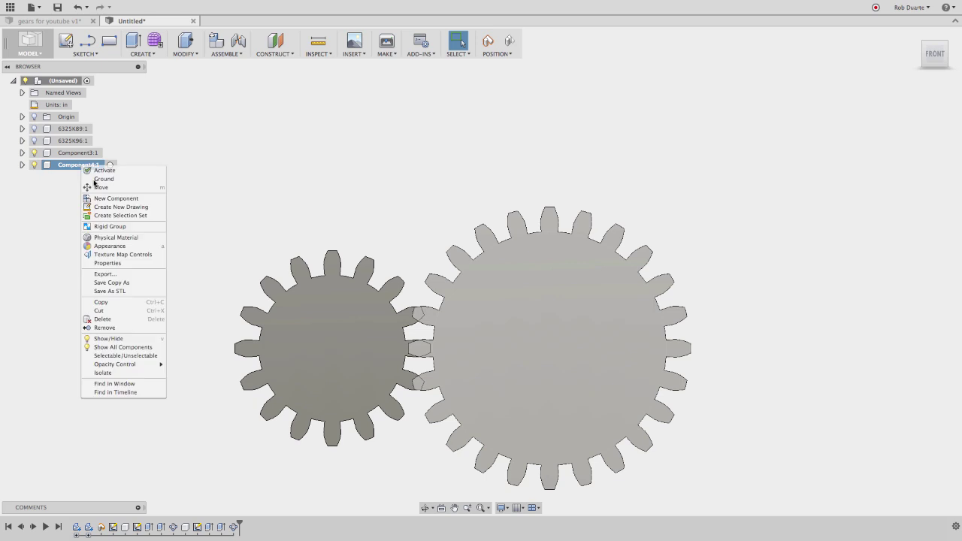
click(100, 191)
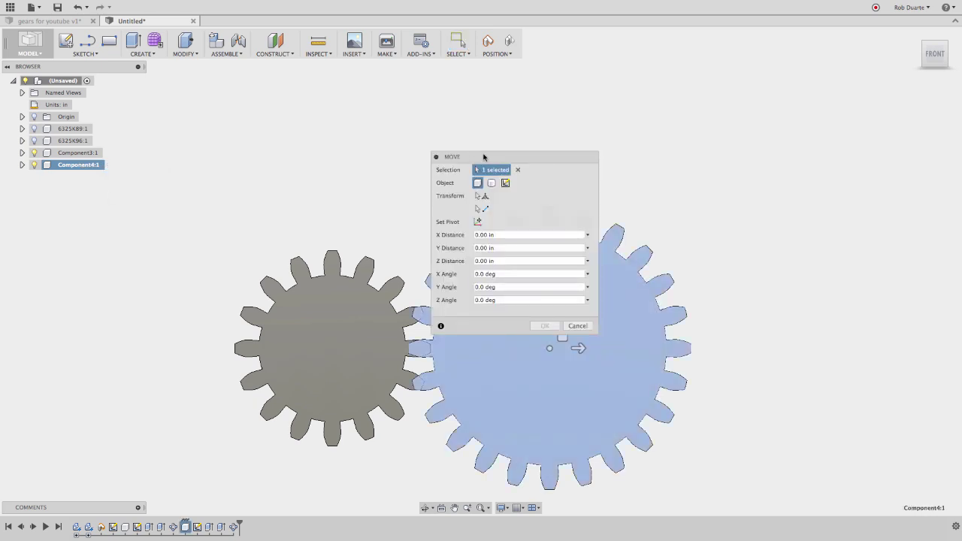
drag(488, 155, 709, 107)
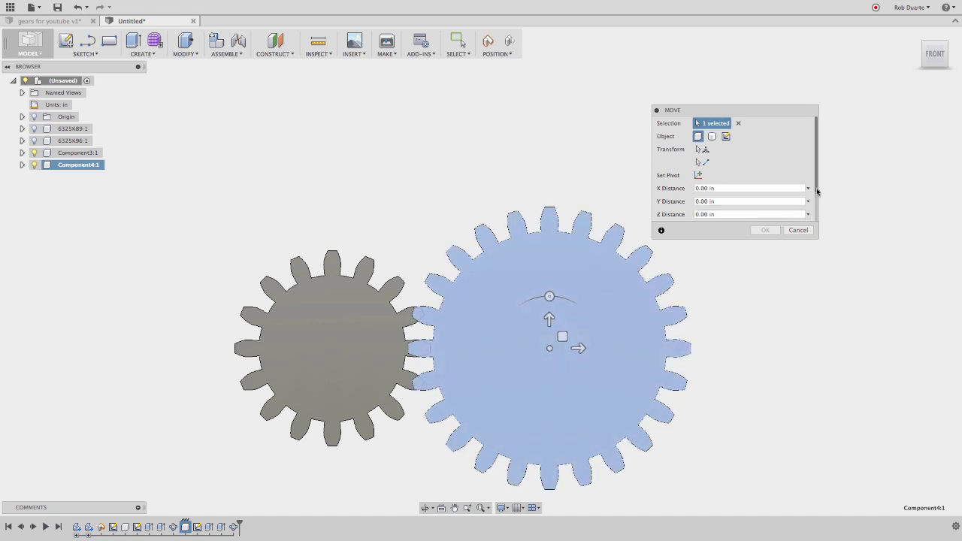
drag(817, 188, 818, 228)
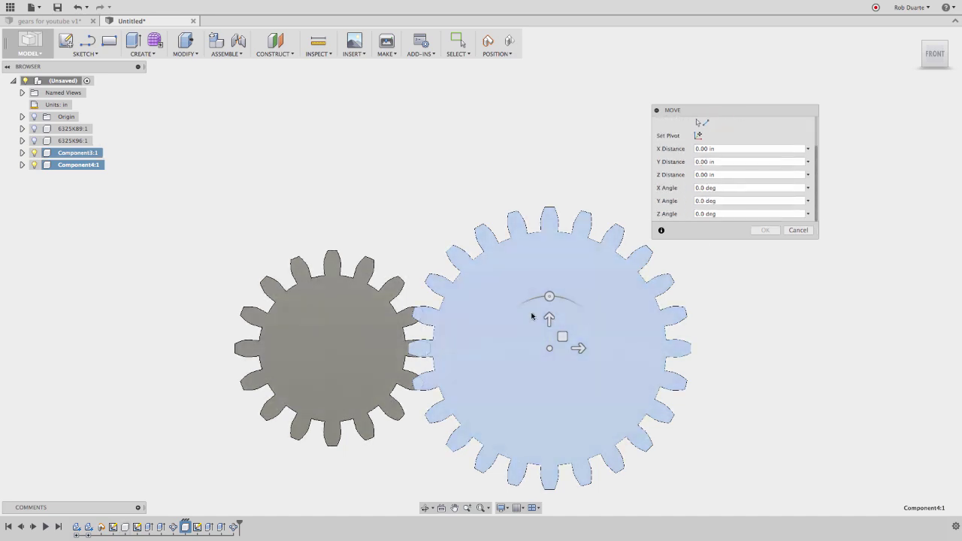
click(711, 214)
drag(695, 214, 706, 217)
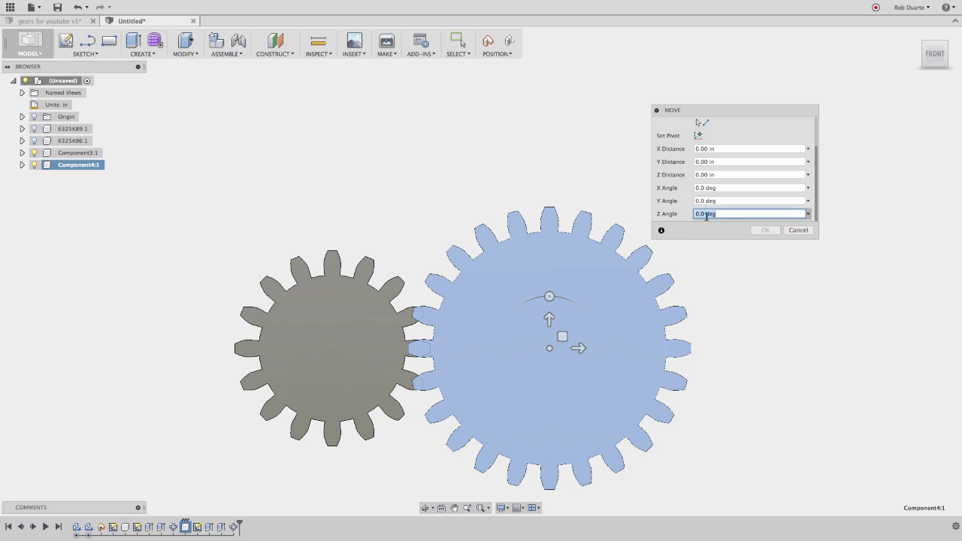
text(360)
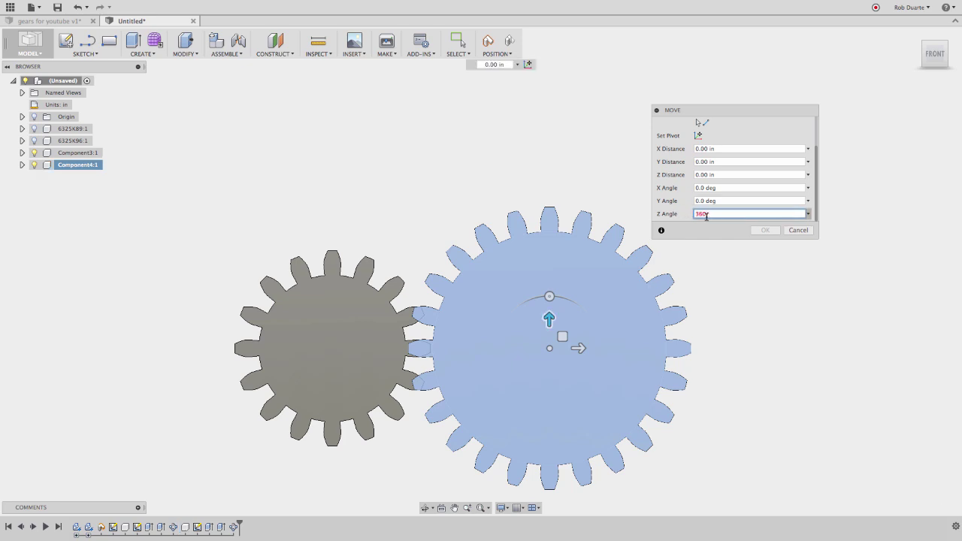
text(/16)
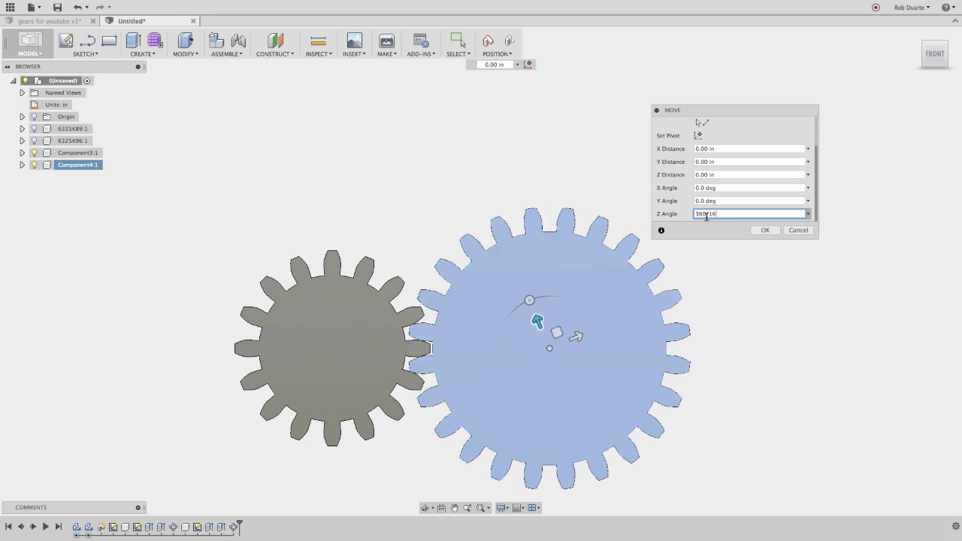
click(766, 232)
click(764, 231)
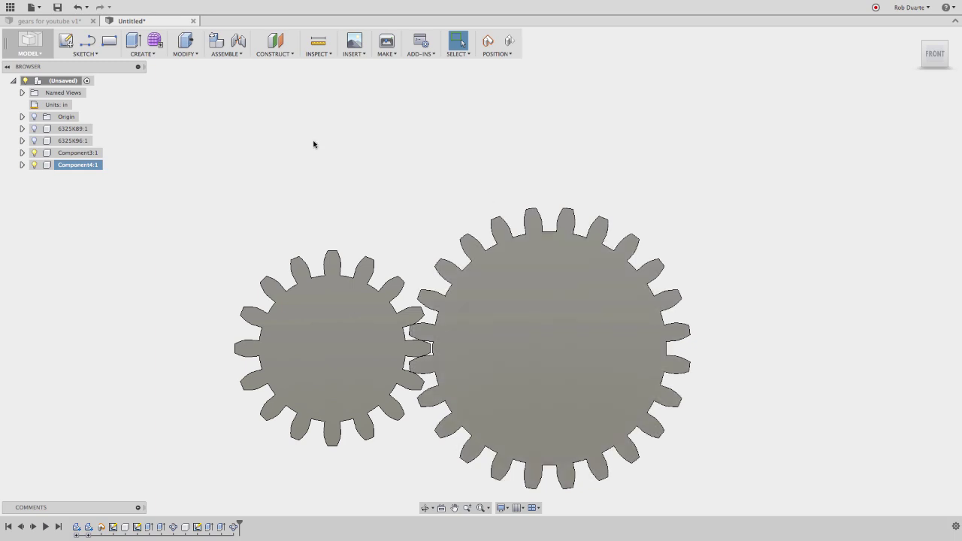
Step: Hide the 16-tooth and 24-tooth gears and start a new spur gear
click(34, 153)
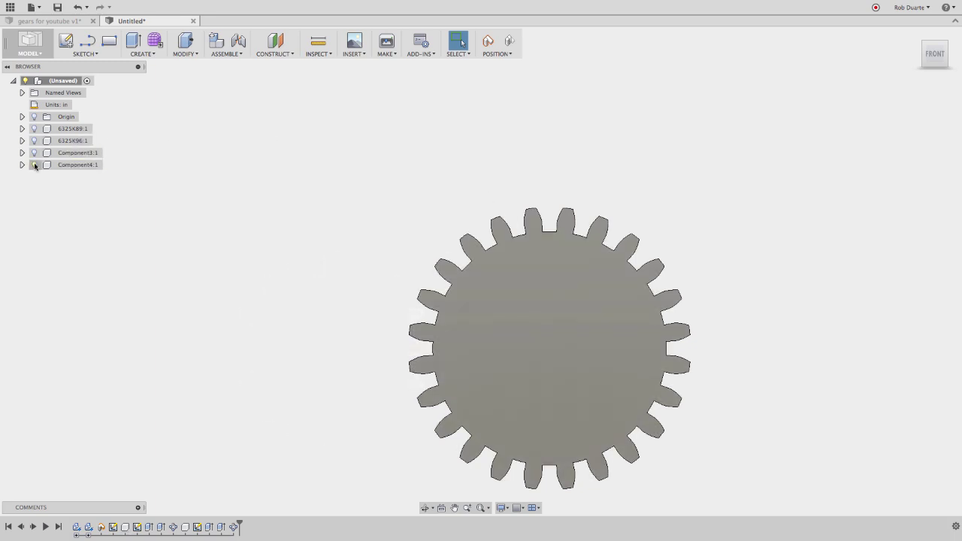
click(34, 163)
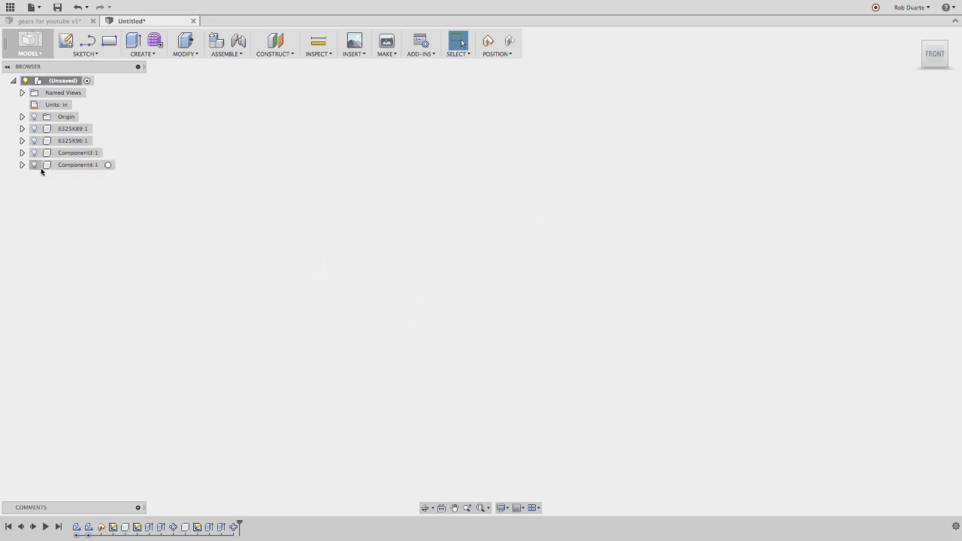
click(142, 54)
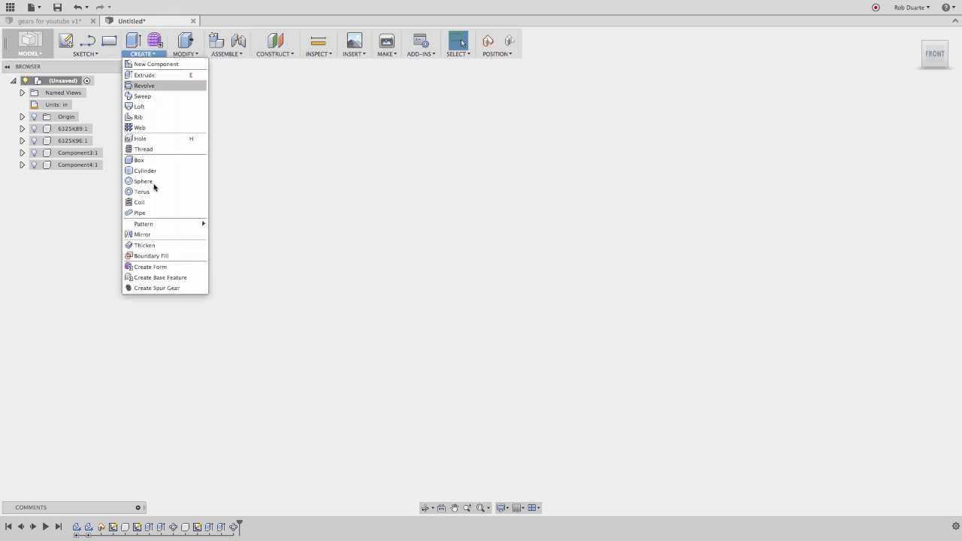
click(163, 286)
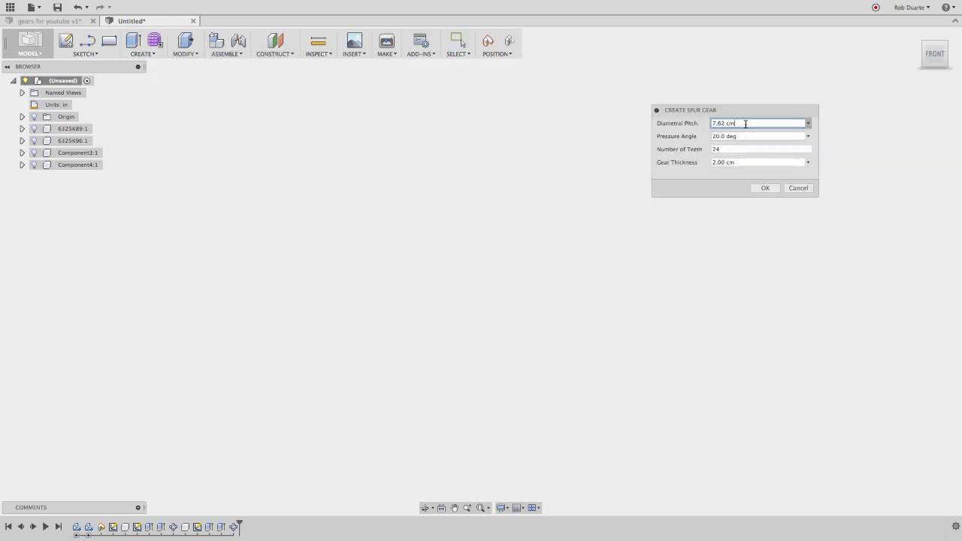
Step: Review the diametral pitch value and create the 24-tooth gear as Component5:1
drag(746, 124, 706, 115)
key(Tab)
key(Tab)
key(shift+Tab)
key(shift+Tab)
key(Tab)
key(shift+Tab)
click(748, 122)
double_click(746, 123)
click(735, 122)
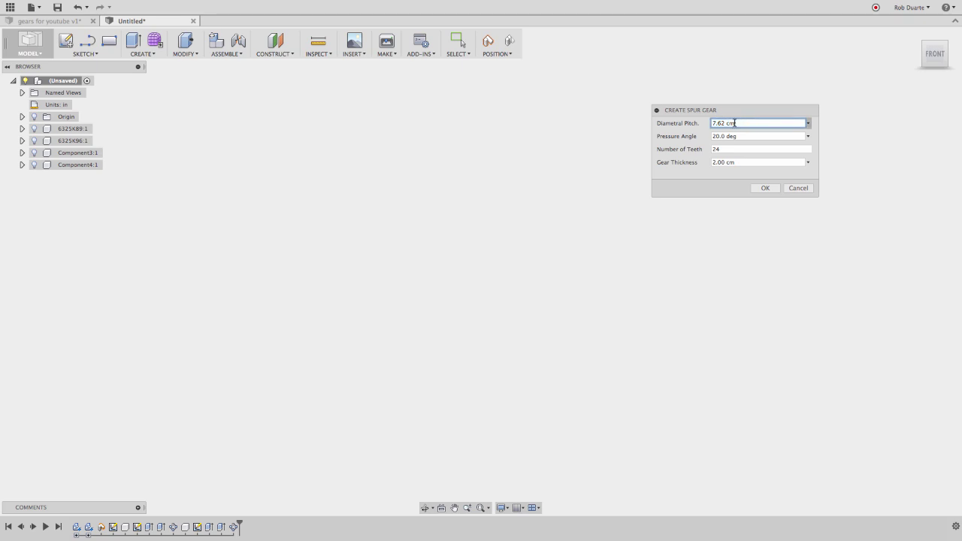
click(759, 189)
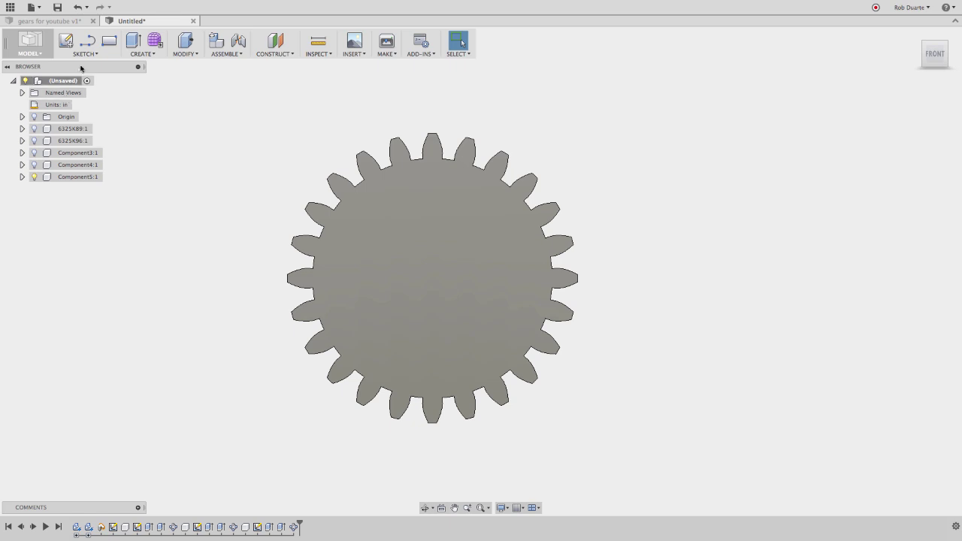
Step: Activate Component5:1 and start a sketch on the gear's flat face
click(22, 177)
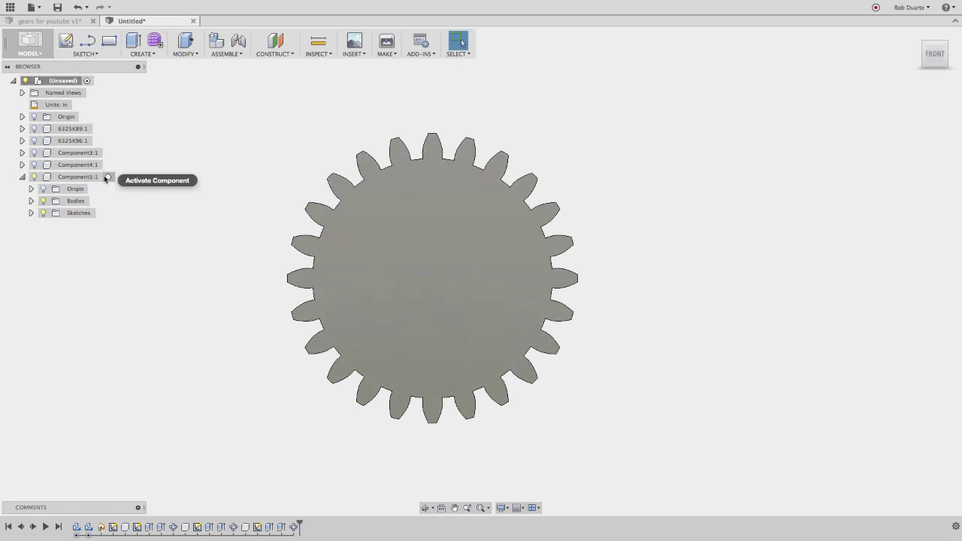
click(106, 178)
click(65, 41)
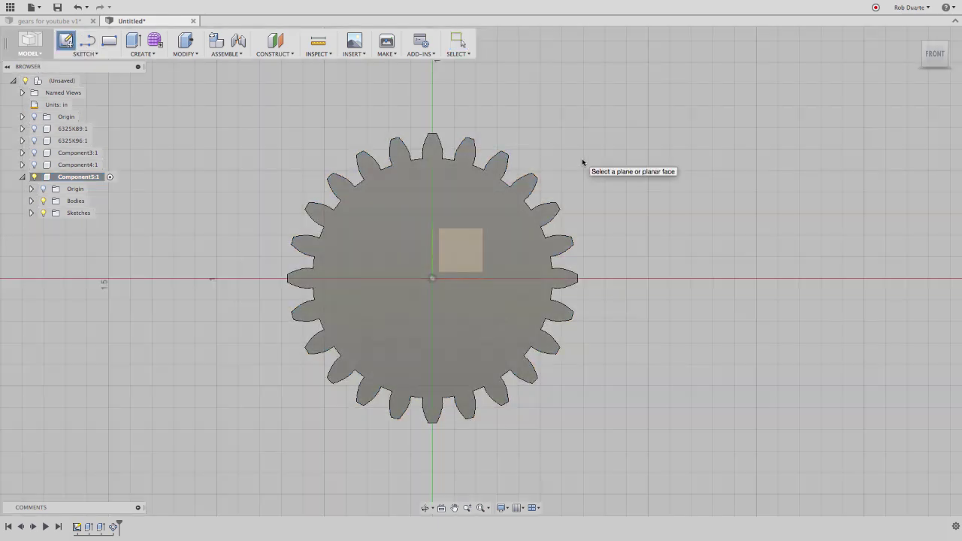
click(550, 208)
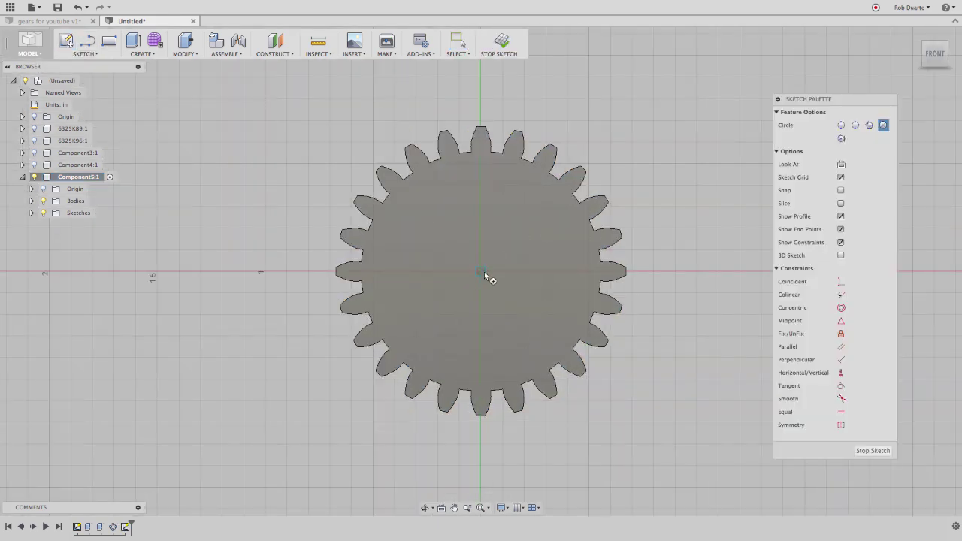
Step: Draw a circle at the gear centre with diameter 24/(7.62*2.54)
click(482, 271)
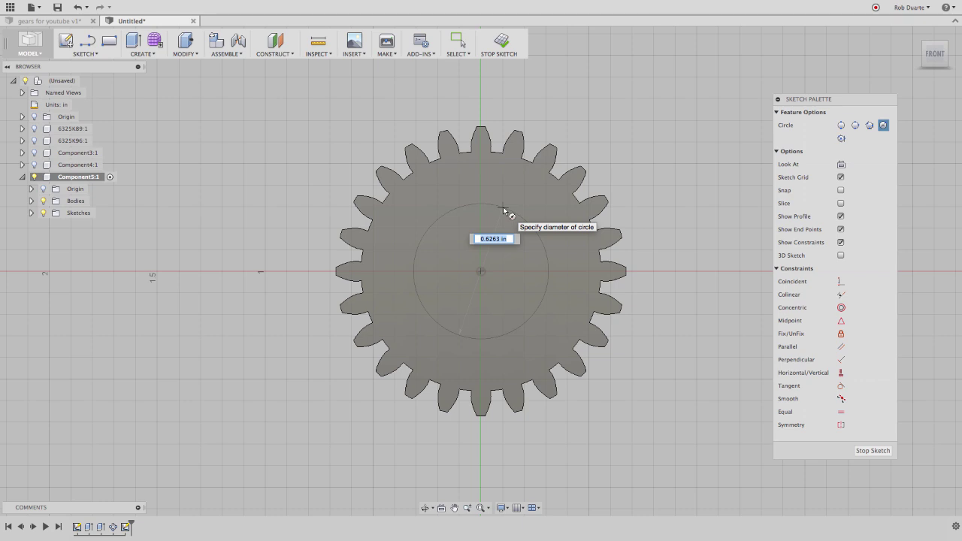
text(24)
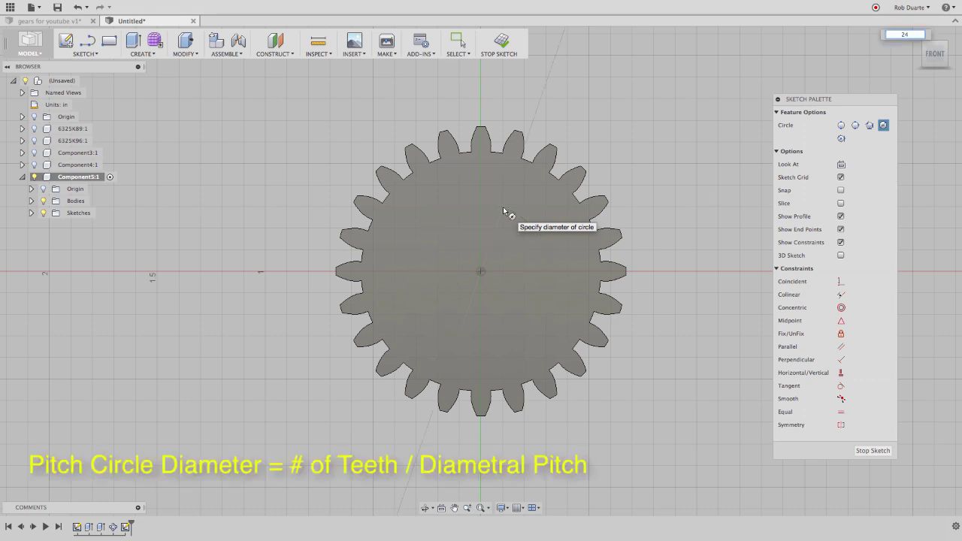
text(/7.62)
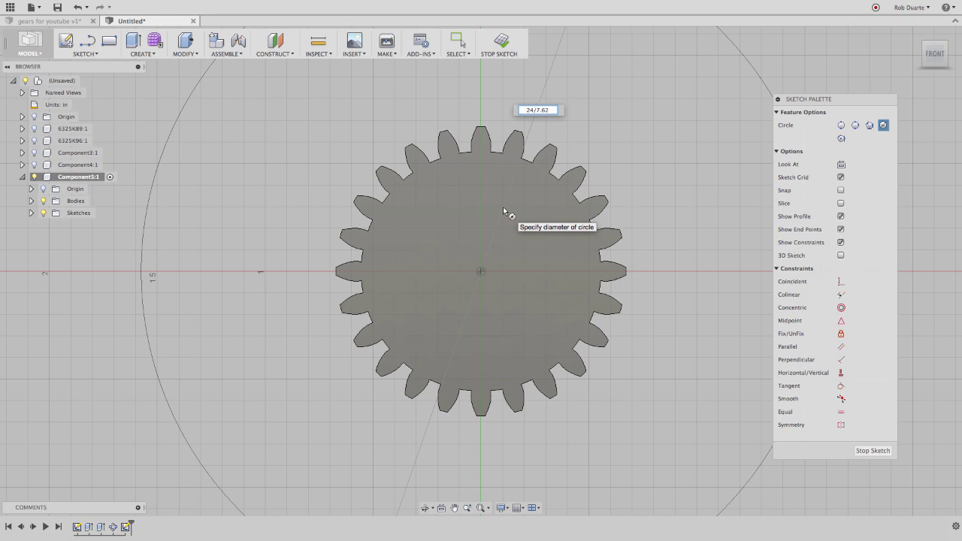
text((7.62/2.54))
key(Left)
key(Left)
key(Left)
key(Left)
key(Left)
key(Left)
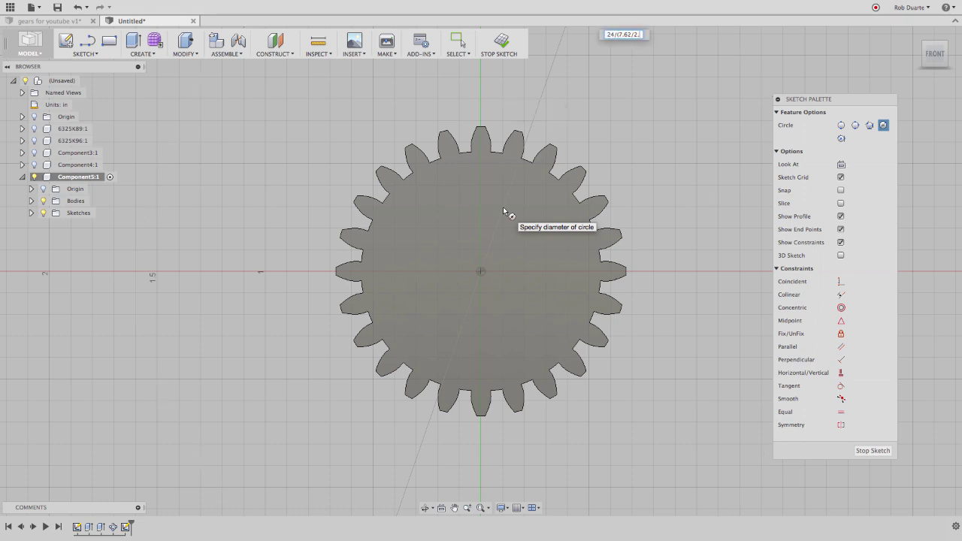
key(Delete)
text(*)
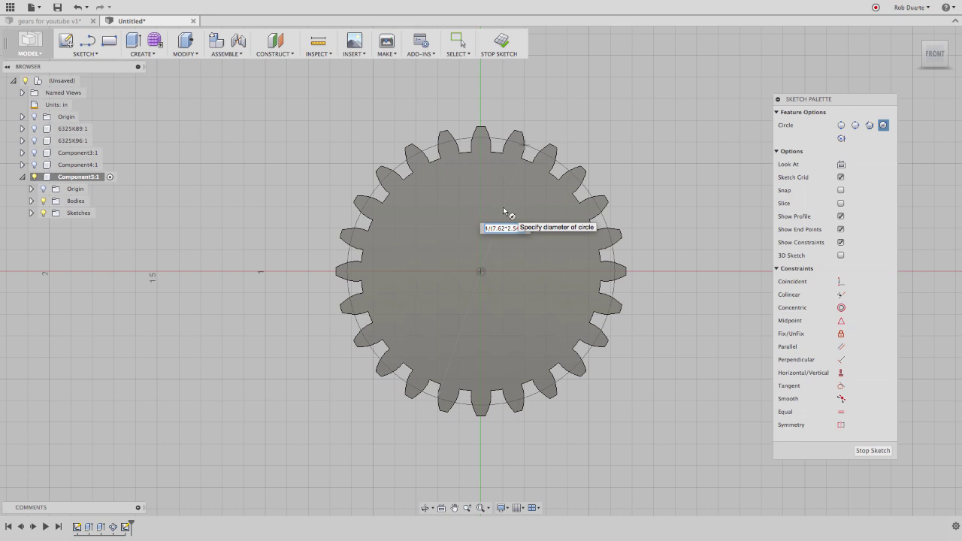
key(Return)
key(Escape)
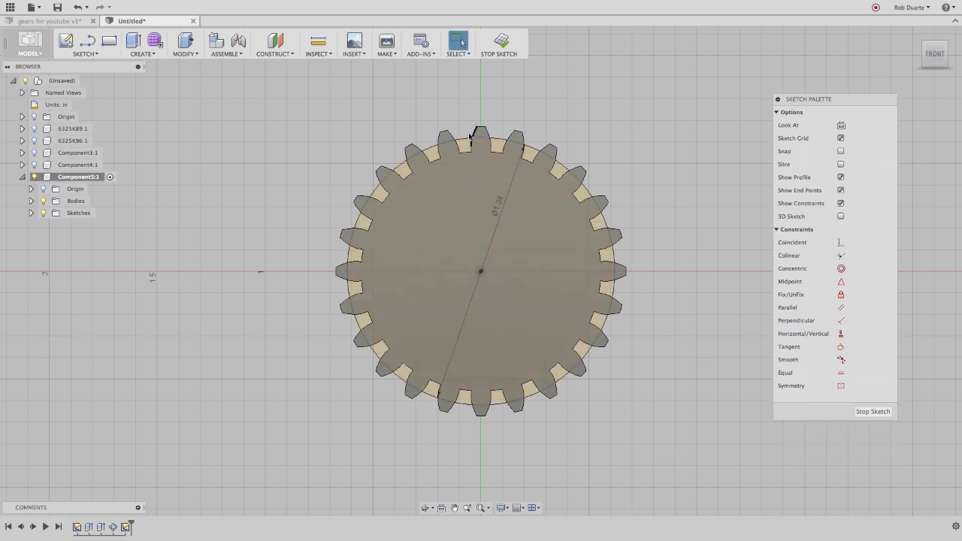
Step: Make the pitch circle construction and add a concentric (24+2)/(7.62*2.54) outer circle
click(468, 139)
key(x)
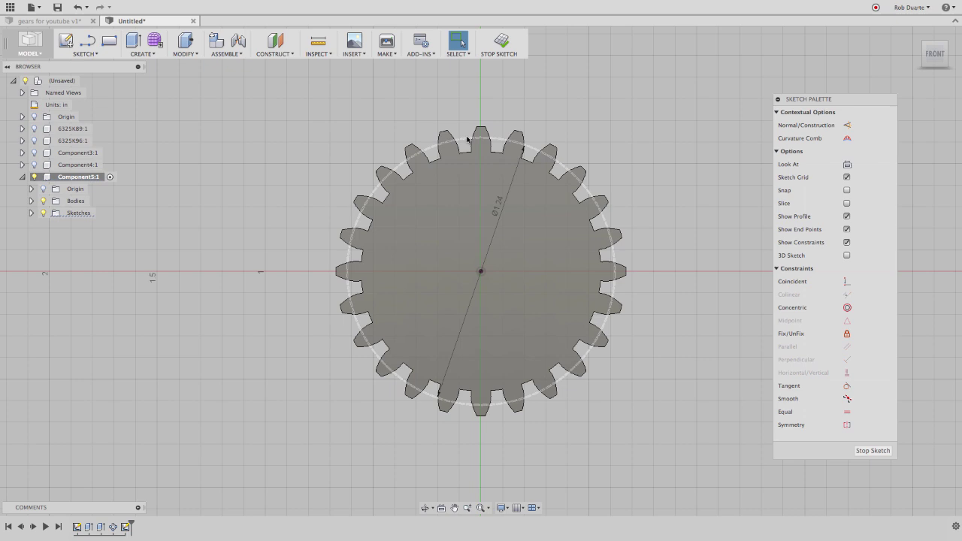
click(606, 140)
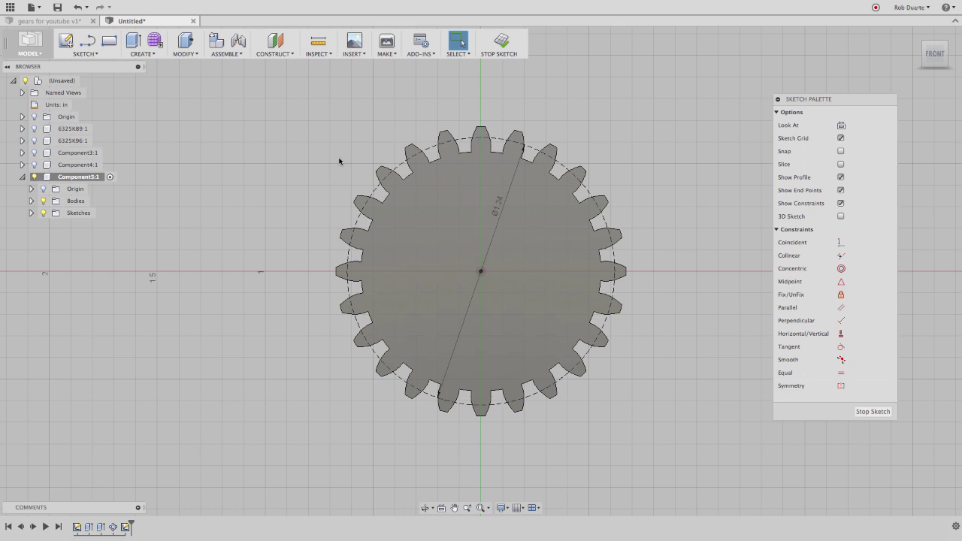
key(c)
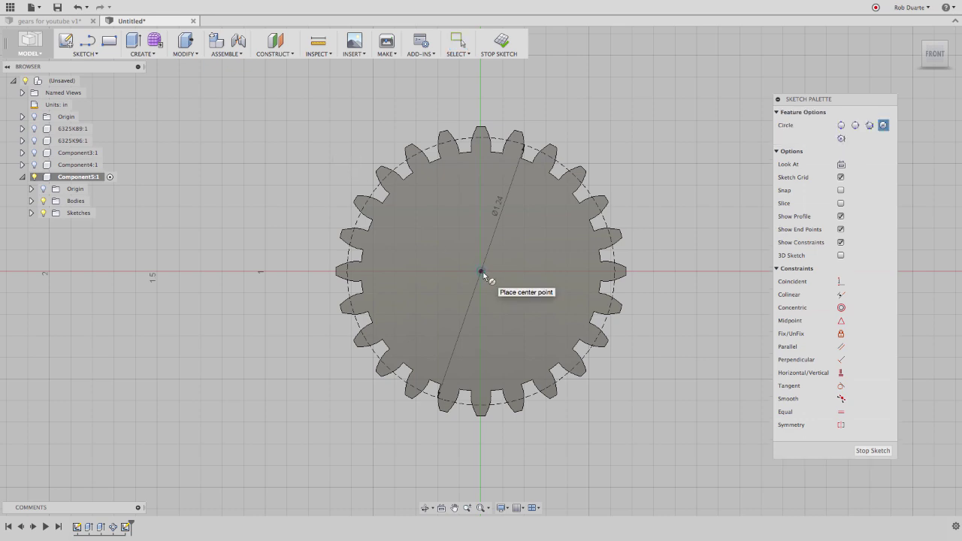
click(482, 272)
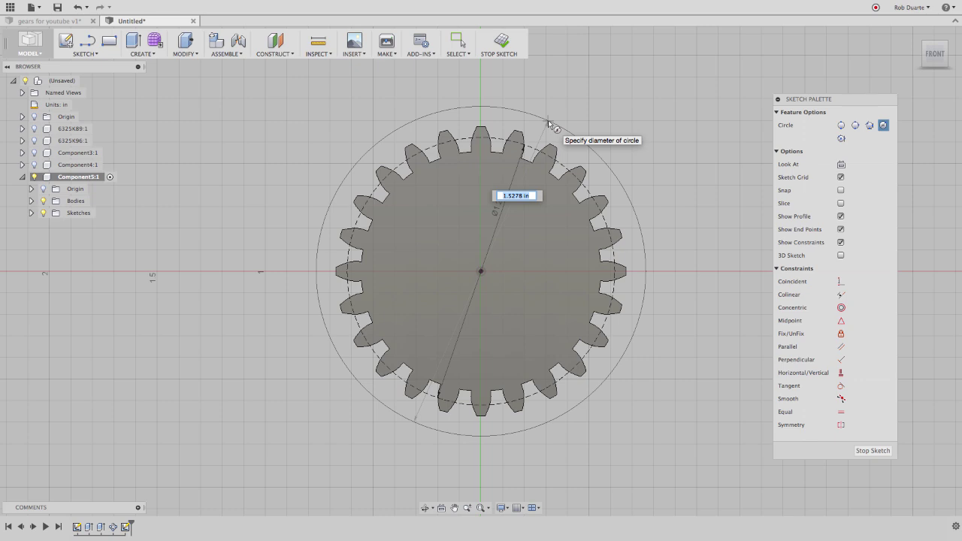
key(BackSpace)
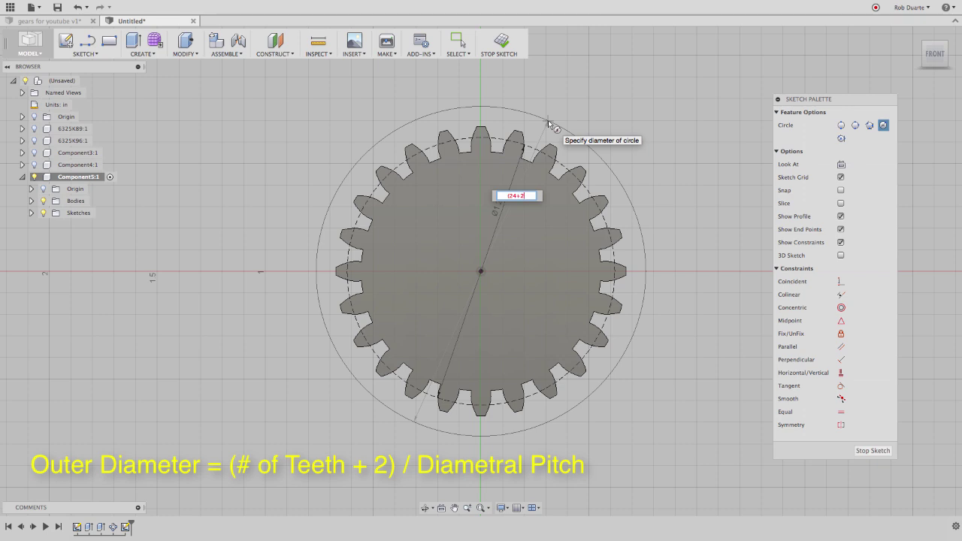
text(/()
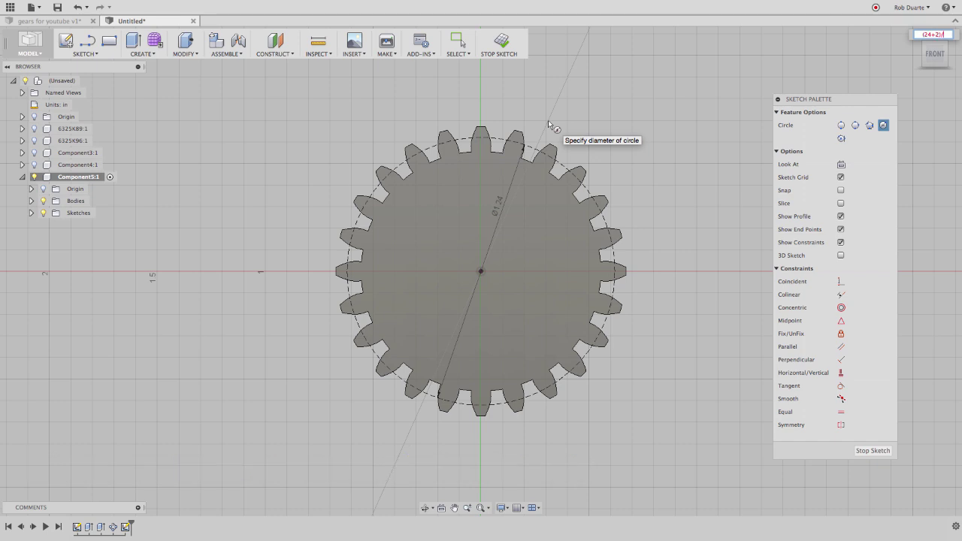
text(7.62")
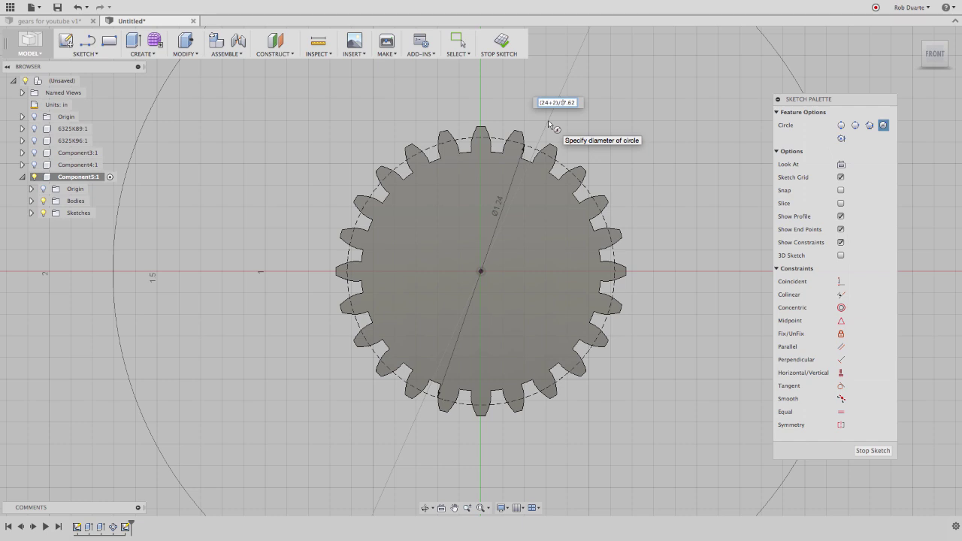
text())
key(Left)
text(*2.54)
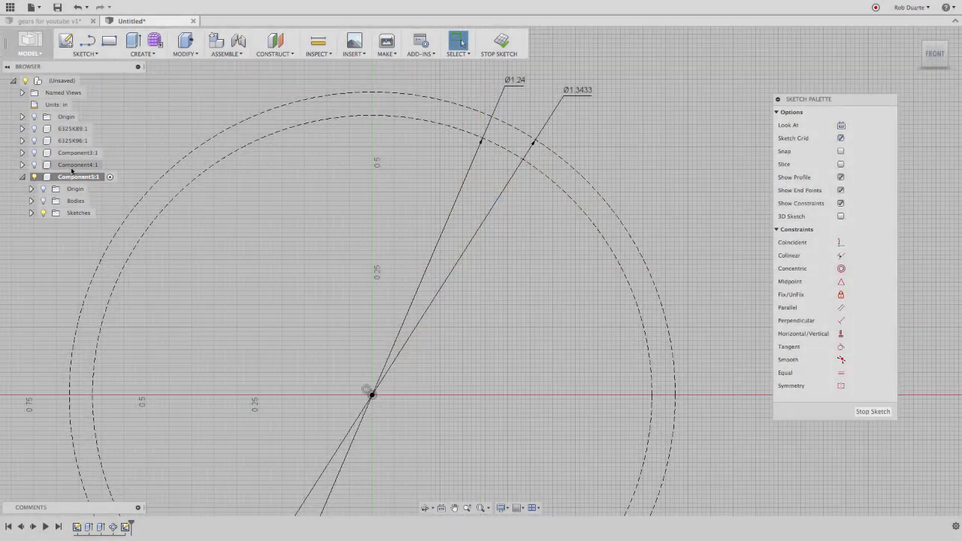
Step: Finish the sketch and hide Component5:1
click(43, 200)
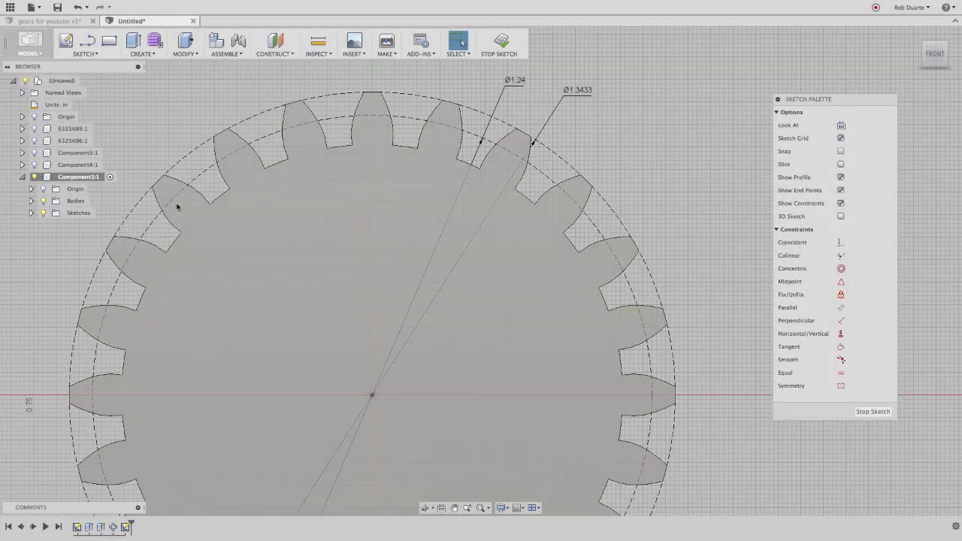
scroll(642, 217, down, 4)
scroll(671, 214, up, 1)
middle_drag(670, 214, 631, 165)
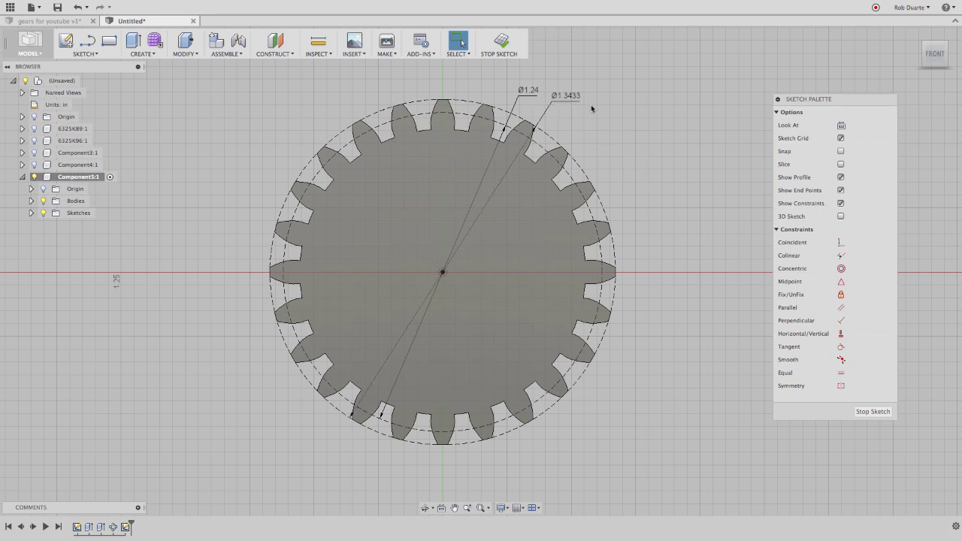
click(502, 39)
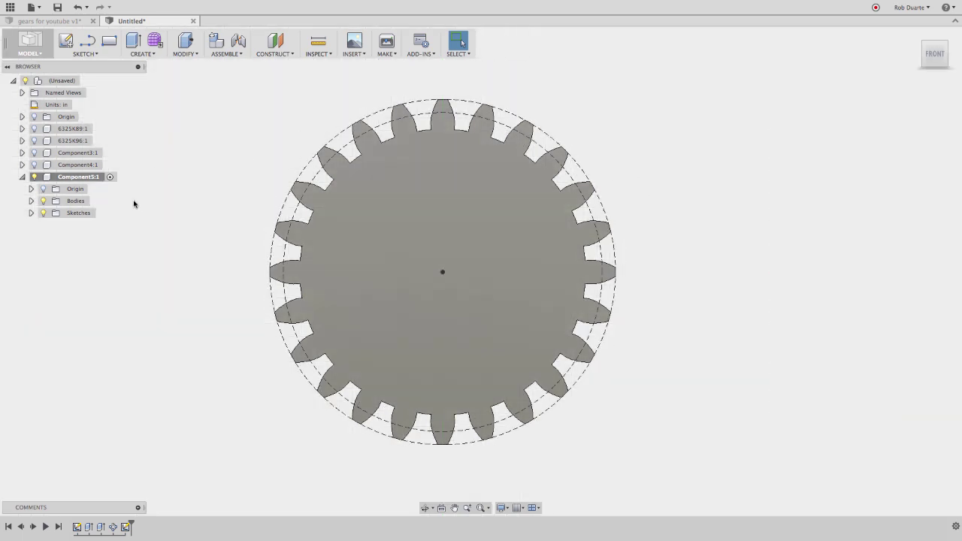
click(23, 177)
click(33, 177)
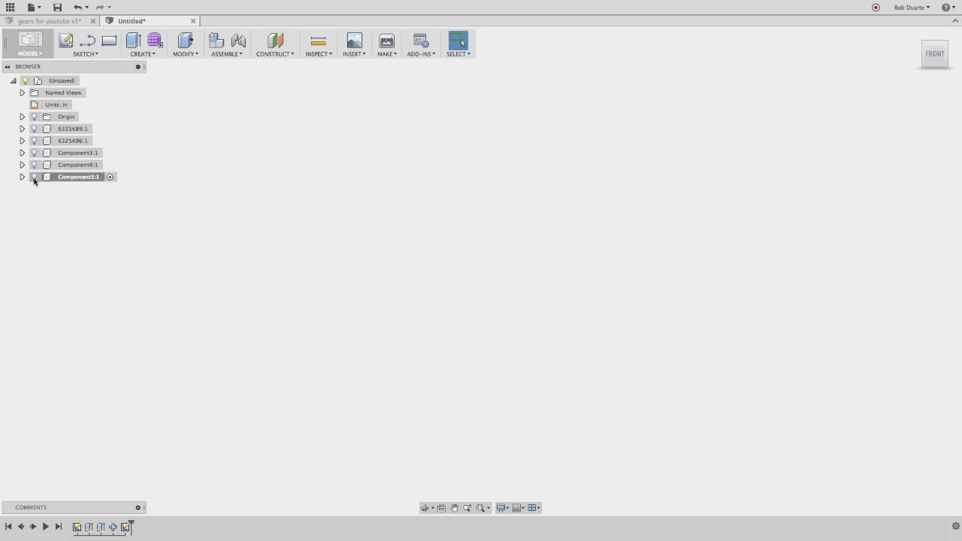
Step: Show gears 6325K89:1 and 6325K96:1 again and activate the top-level assembly
click(34, 128)
click(34, 140)
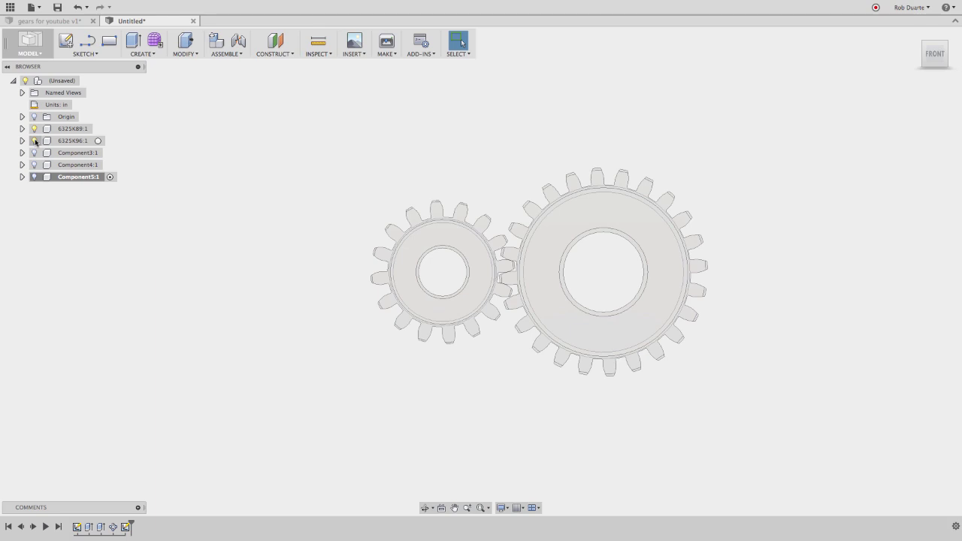
middle_drag(305, 156, 236, 213)
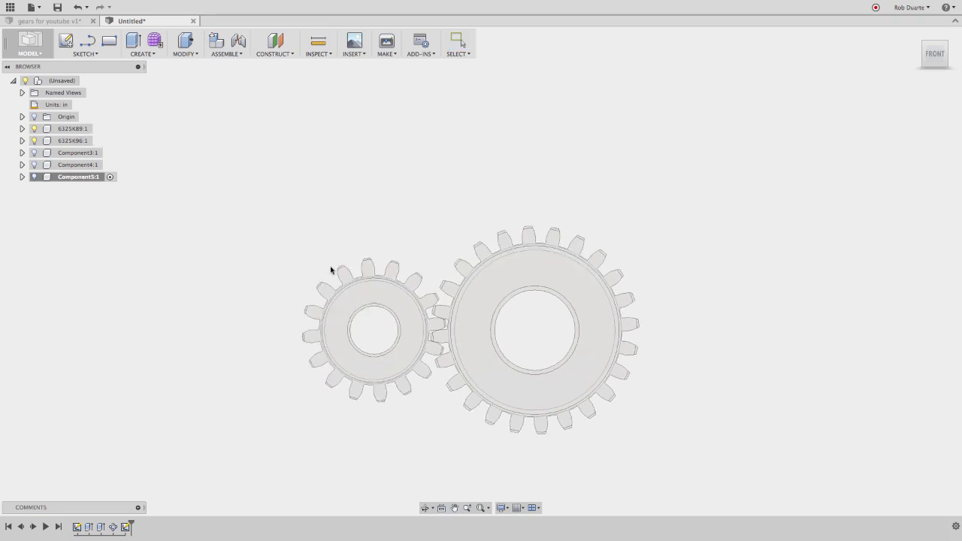
double_click(81, 84)
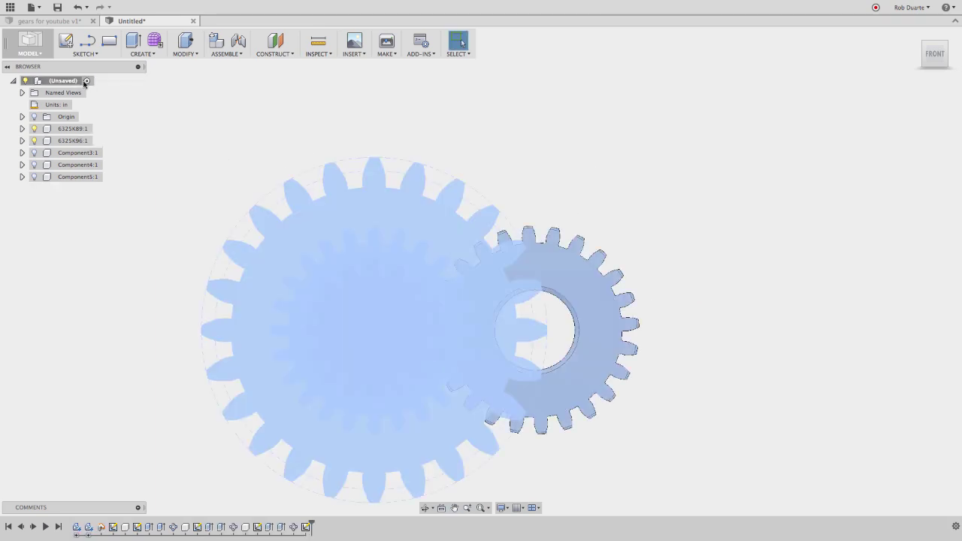
click(585, 137)
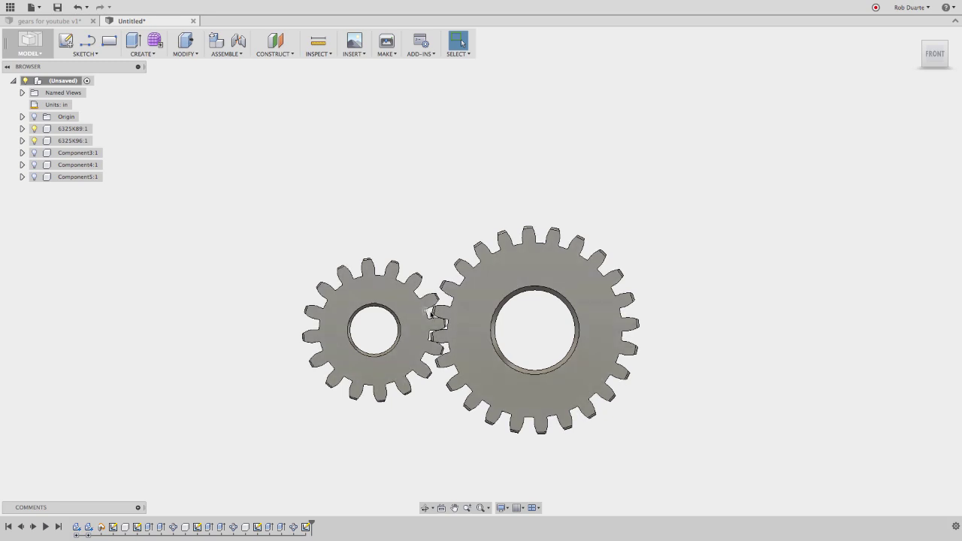
Step: Paste a new copy of the small gear 6325K89 and move it 0.70 in left
right_click(79, 129)
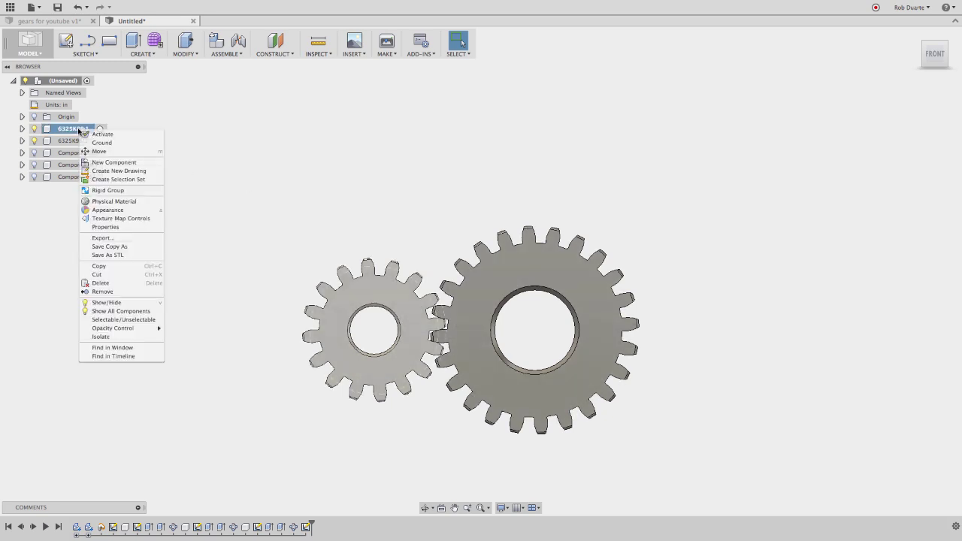
click(104, 266)
right_click(70, 81)
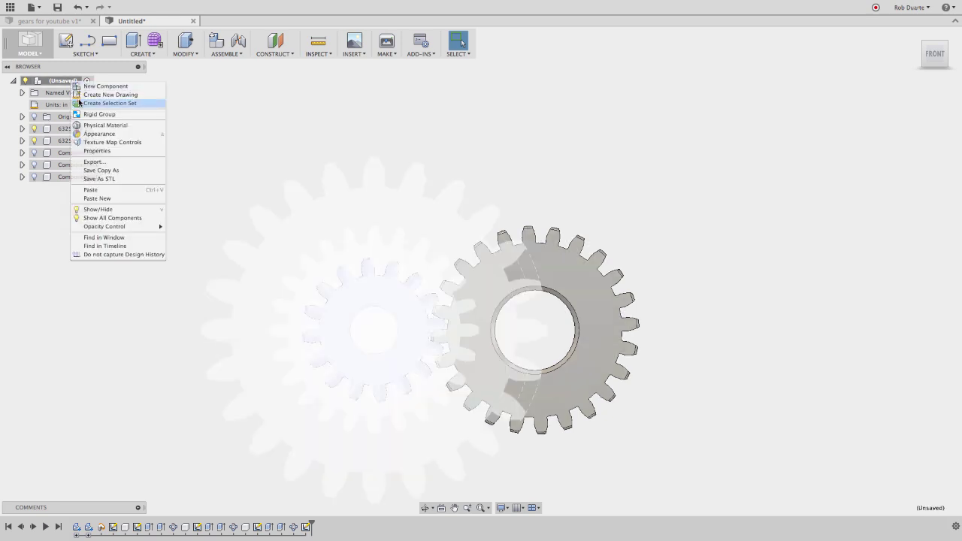
click(109, 199)
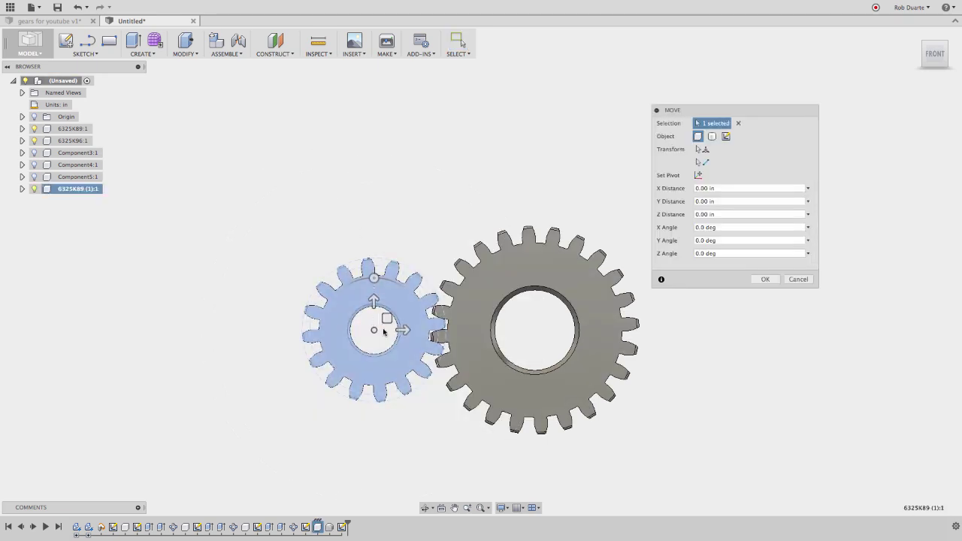
drag(397, 331, 223, 330)
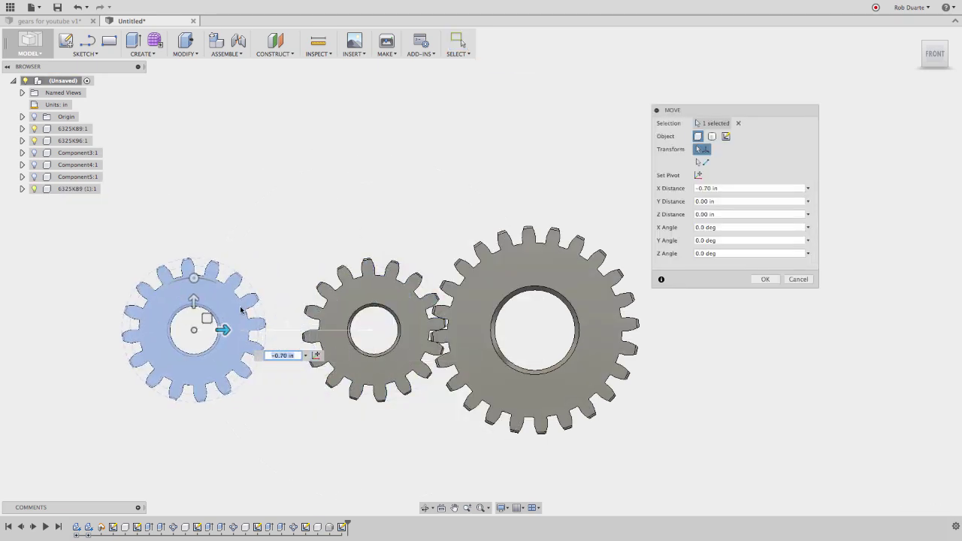
click(768, 280)
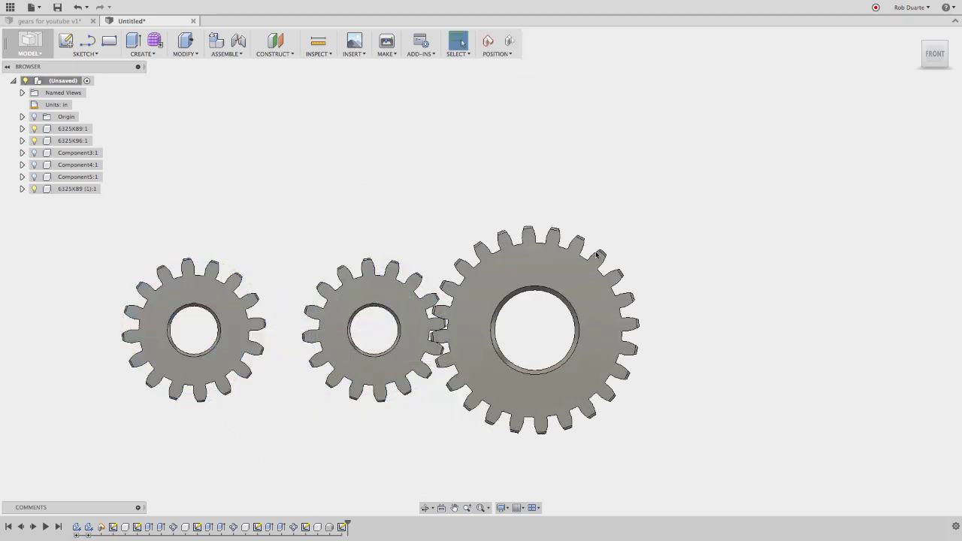
Step: Copy the large gear 6325K96:1 for pasting into the top-level assembly
click(98, 141)
right_click(98, 141)
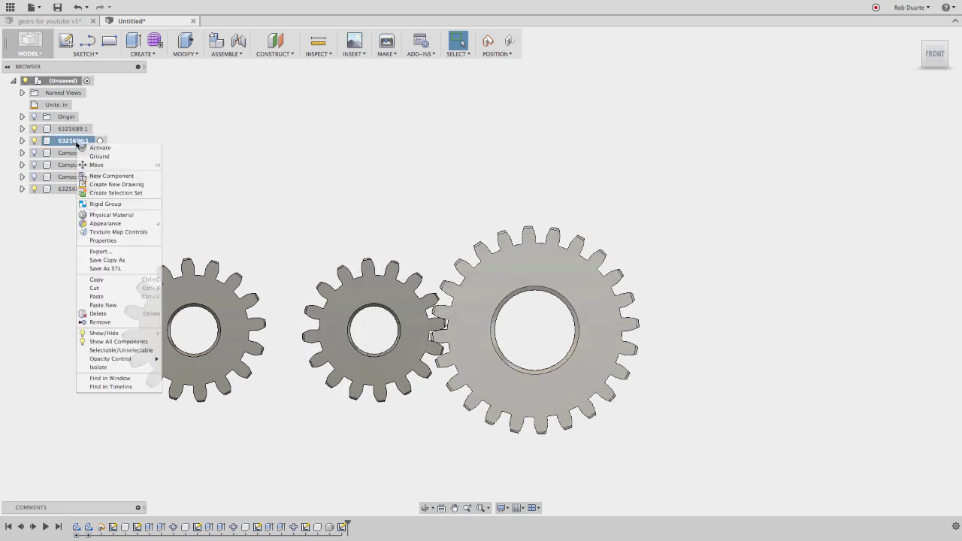
click(105, 280)
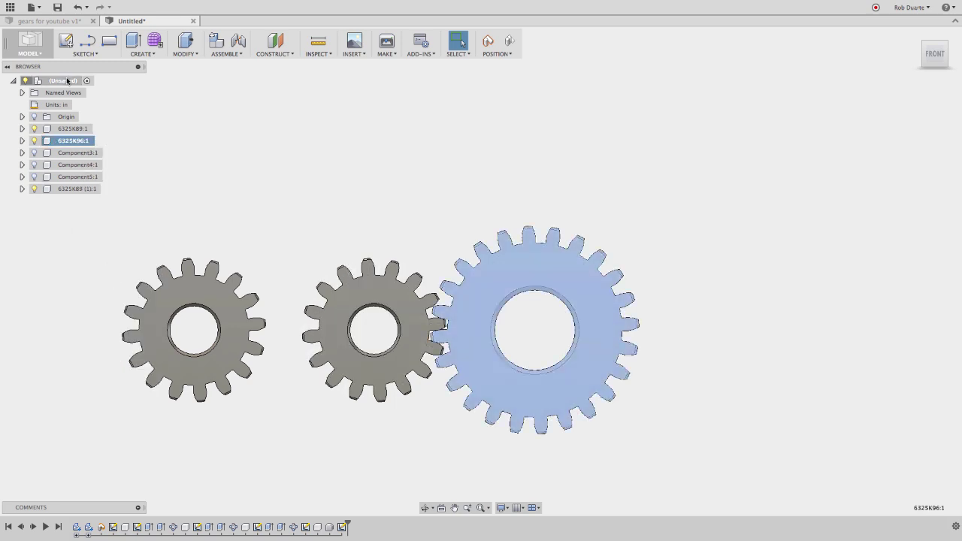
right_click(68, 80)
Step: Paste a new copy of the large gear and move it to the right
click(105, 196)
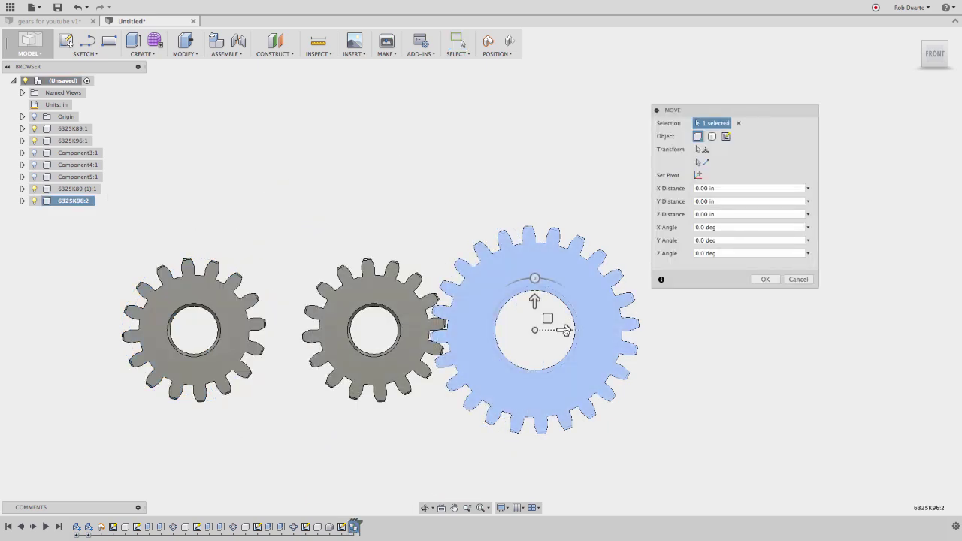
drag(565, 329, 821, 329)
click(768, 279)
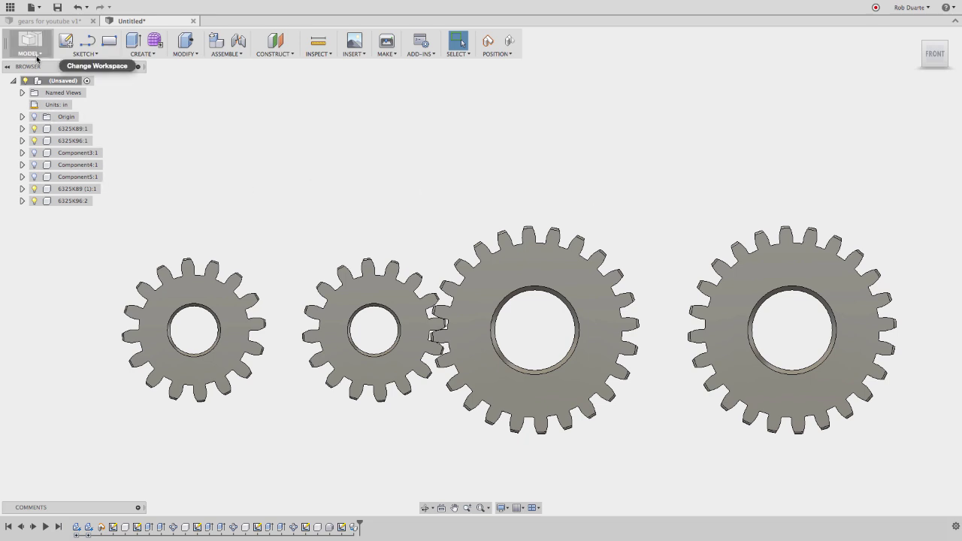
Step: Hide all four gears, the two copies and the two originals
click(34, 189)
click(33, 200)
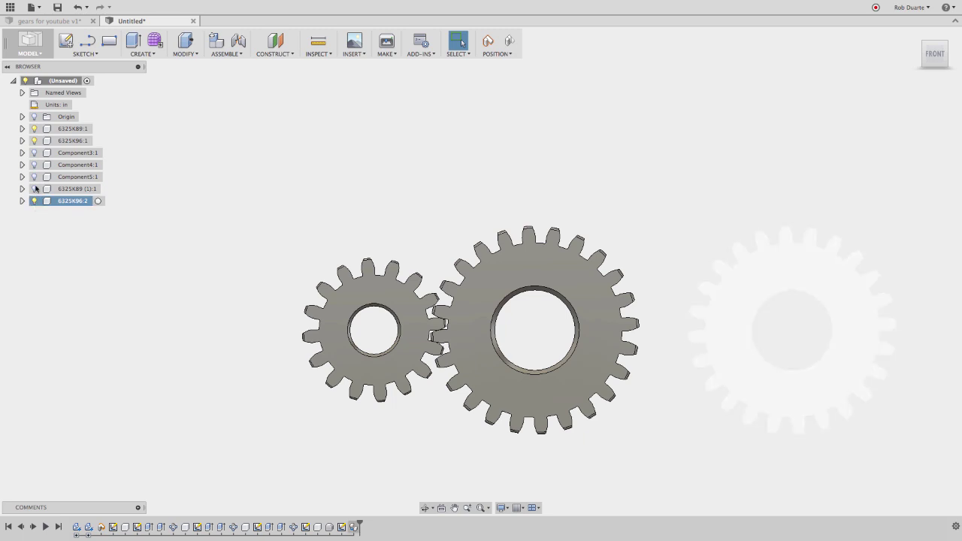
click(34, 141)
click(34, 129)
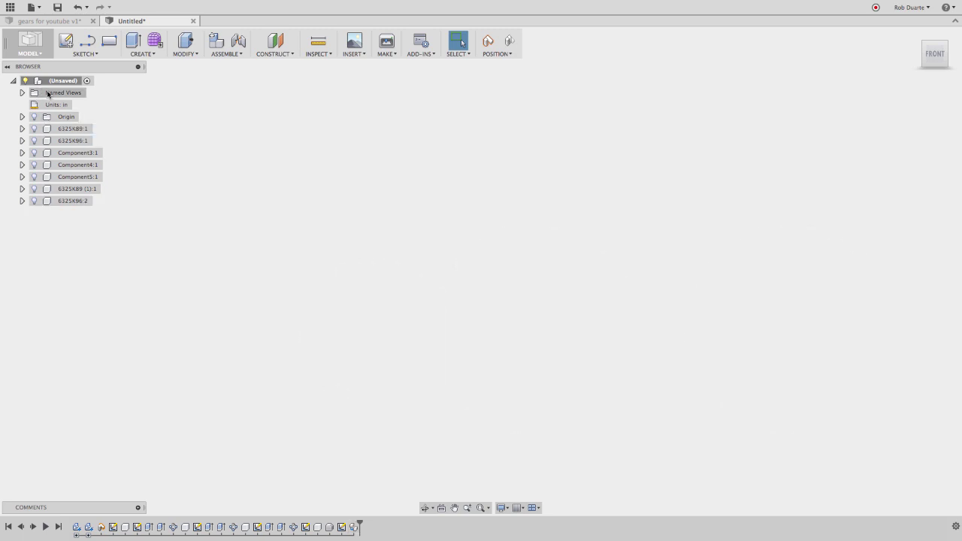
Step: Start a new sketch on the front origin plane, capturing the gears' moved positions
click(66, 42)
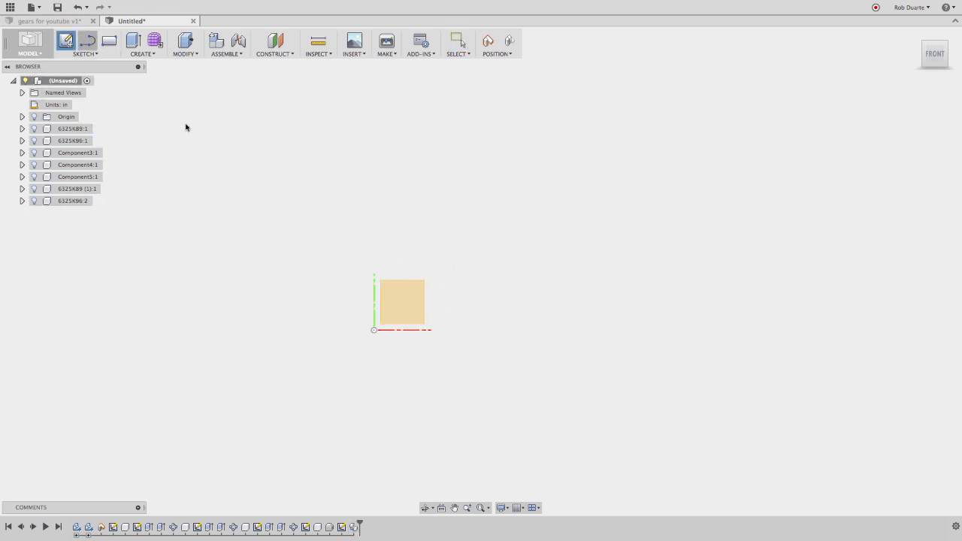
click(403, 299)
click(472, 277)
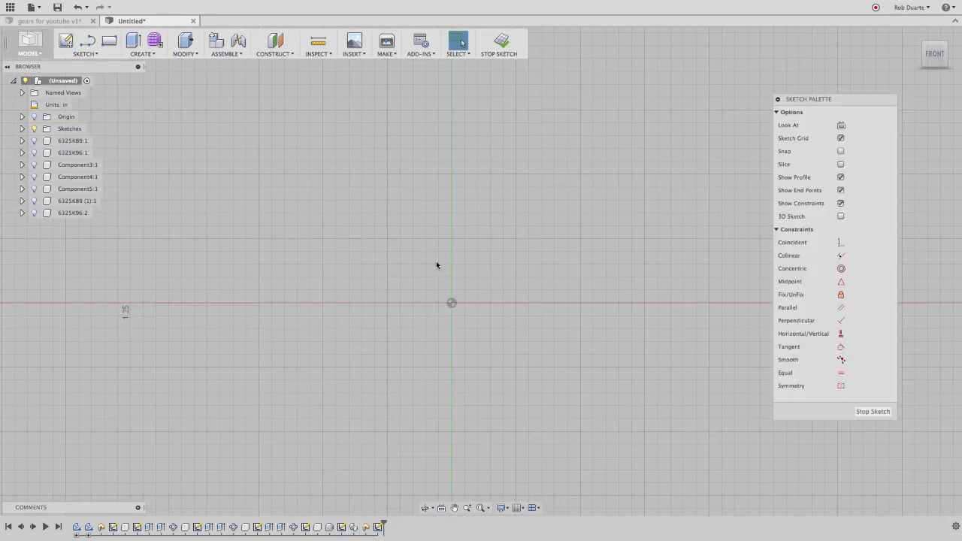
key(c)
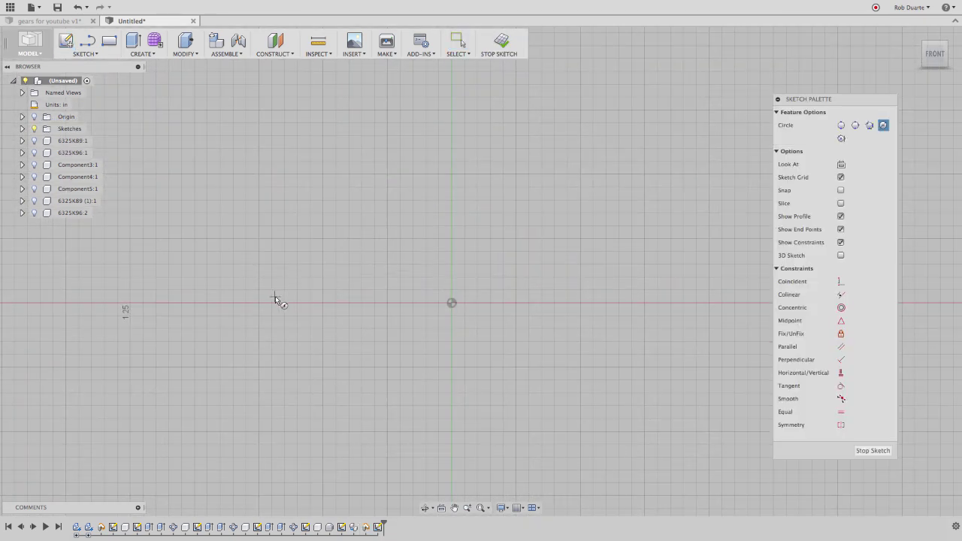
Step: Draw two 0.50 in diameter circles, one left of the origin and one above right
click(241, 295)
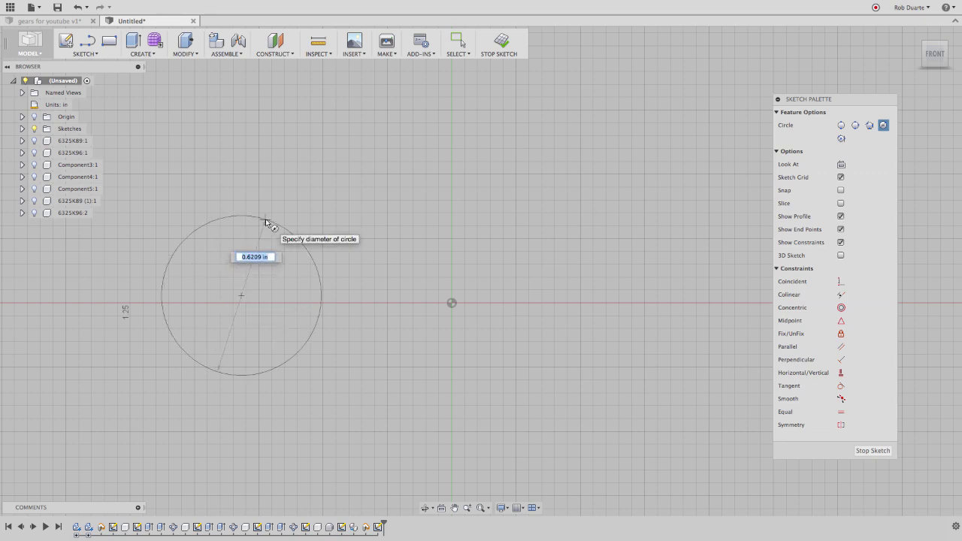
text(.5)
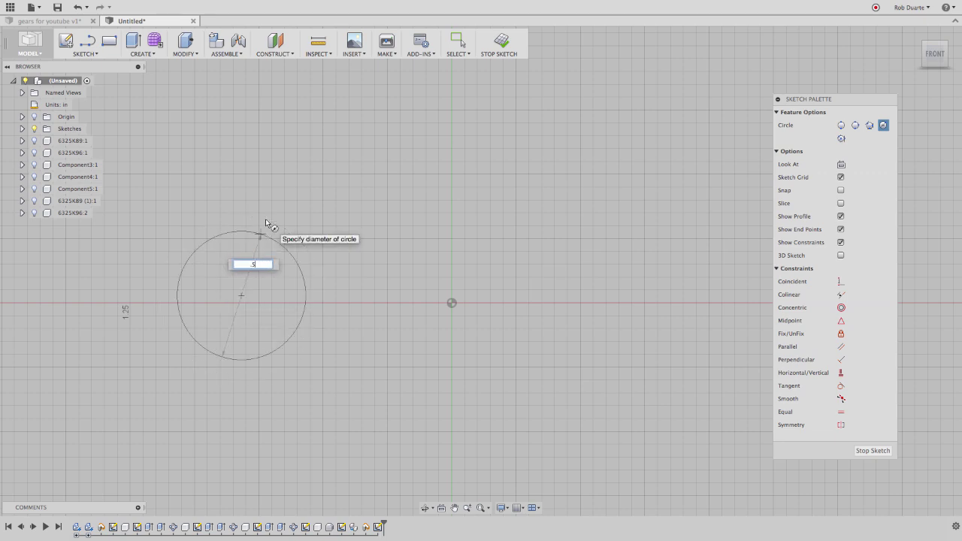
key(Return)
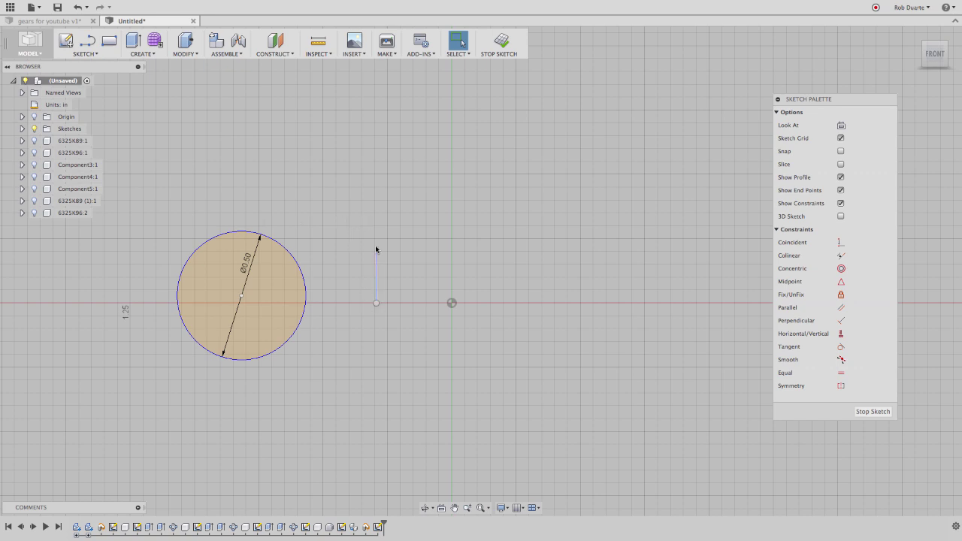
key(c)
click(380, 204)
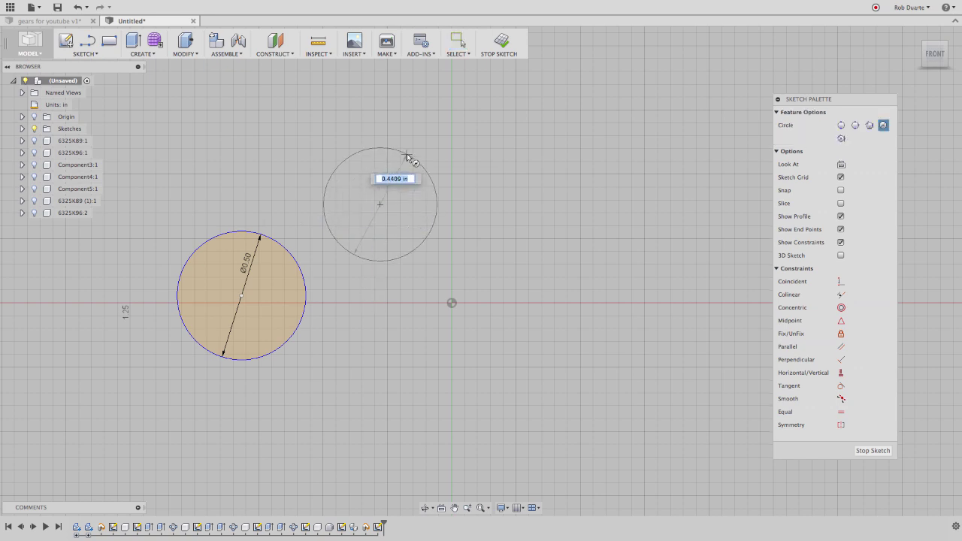
text(.5)
key(Return)
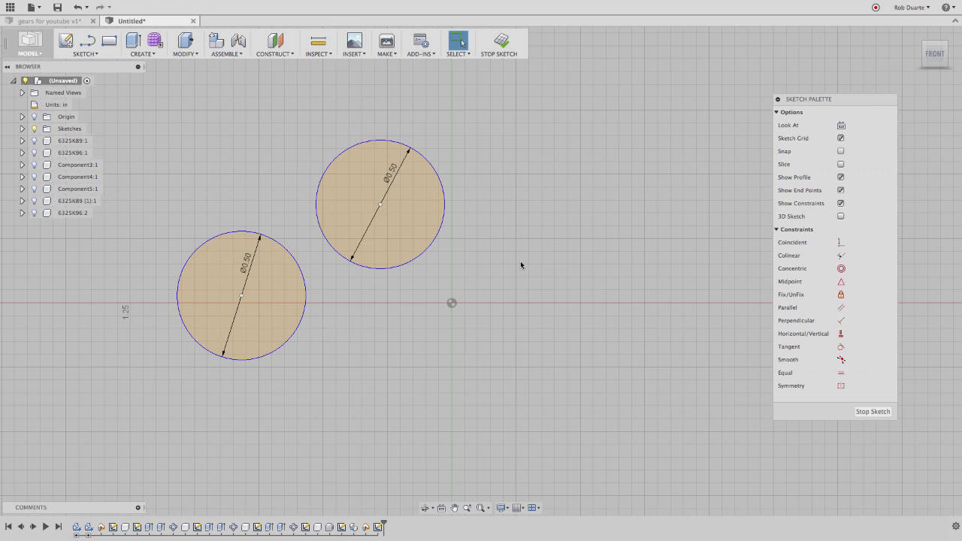
Step: Draw two 0.75 in circles at the right, then drag the upper one below the others
right_drag(520, 263, 522, 212)
click(523, 210)
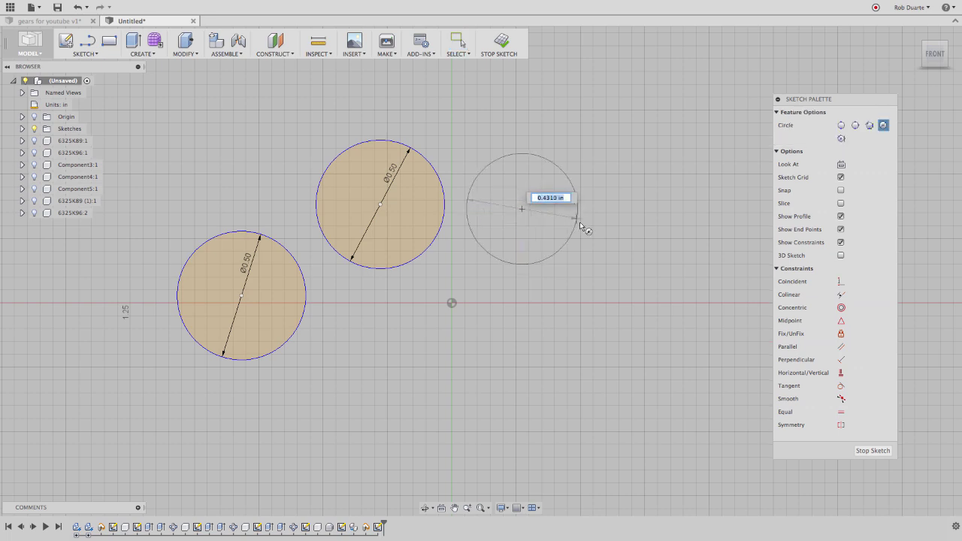
text(.75)
key(Return)
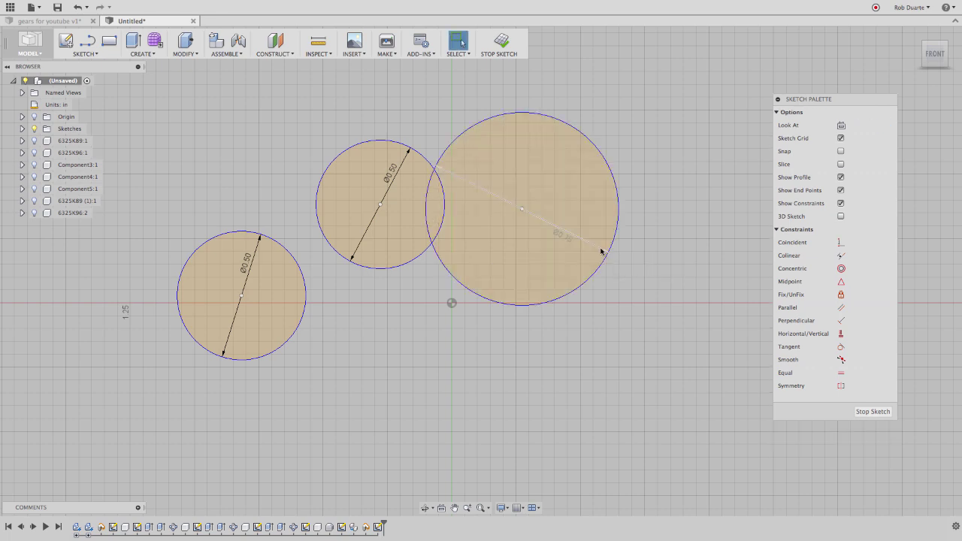
right_drag(700, 353, 692, 308)
click(692, 307)
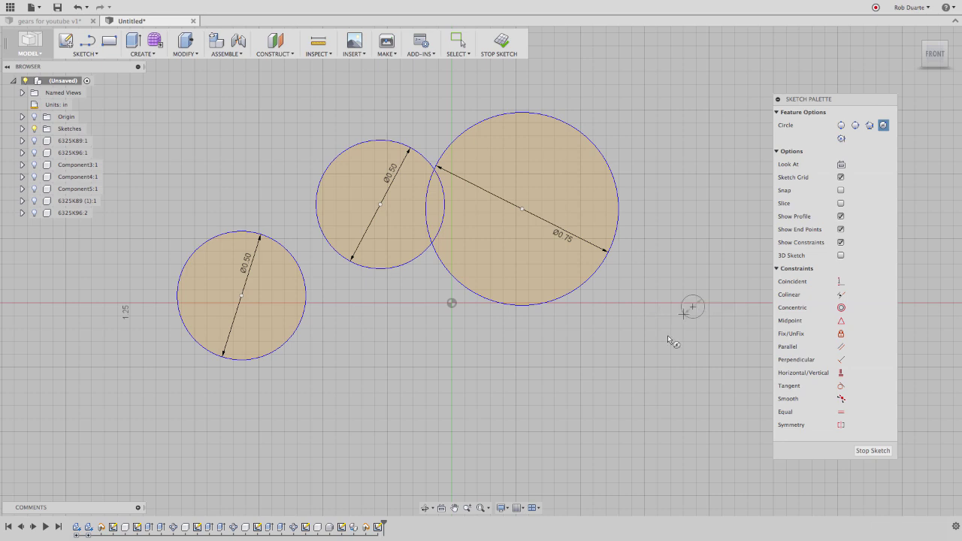
text(.75)
key(Return)
key(Escape)
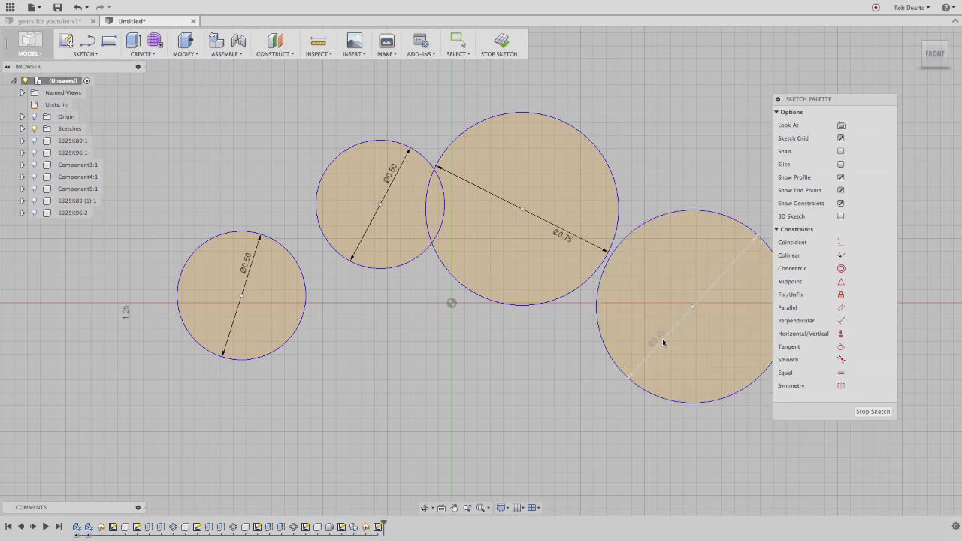
drag(809, 100, 861, 102)
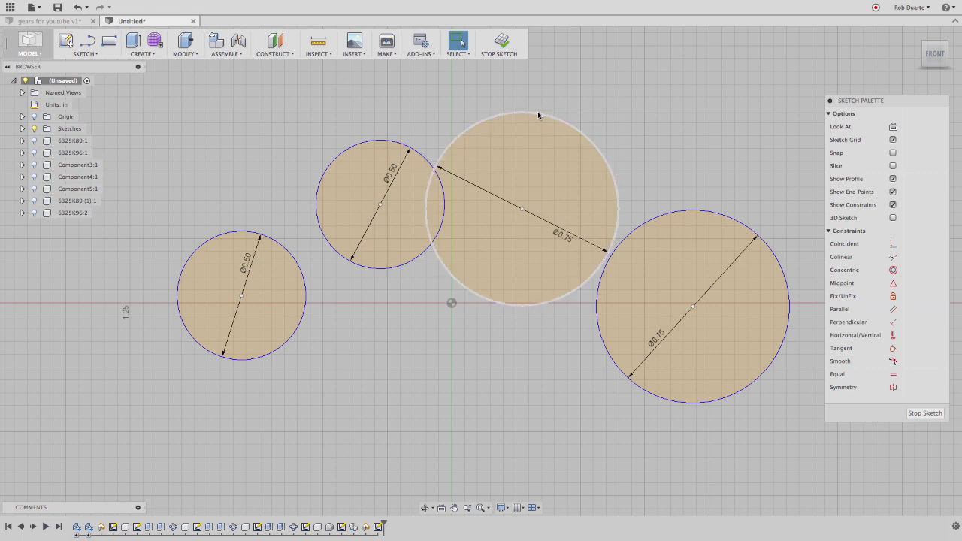
drag(527, 113, 500, 368)
Step: Draw a line joining the 0.75 in circle centres, make it construction, and constrain it horizontal
key(Escape)
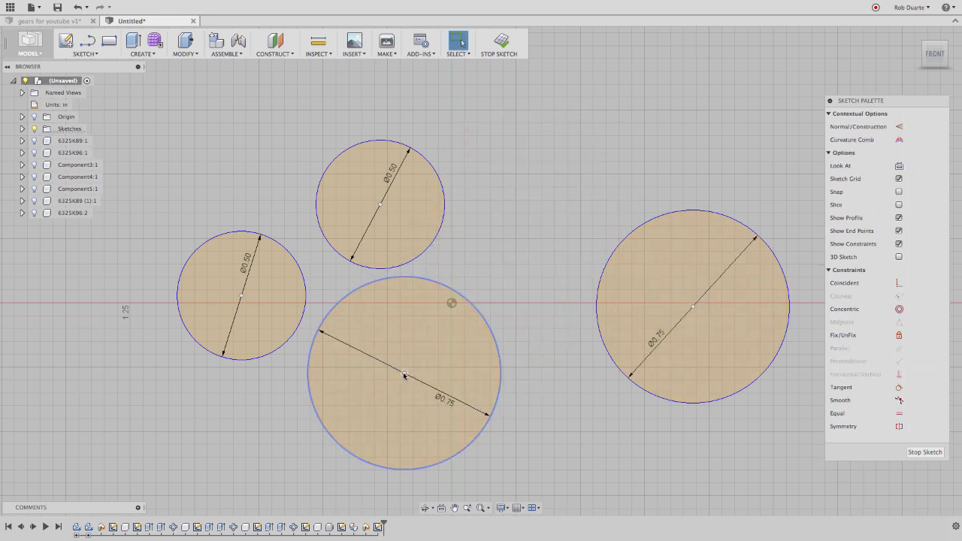
key(l)
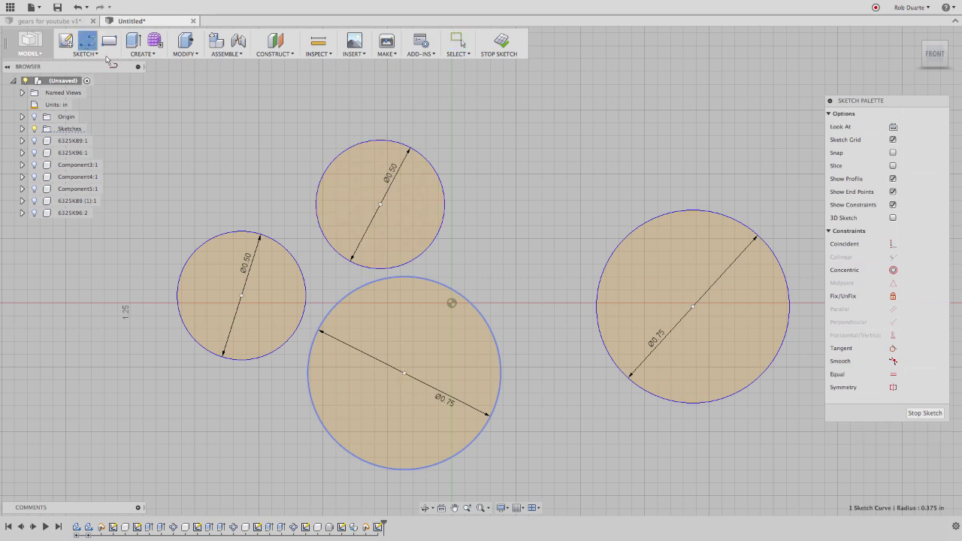
click(405, 373)
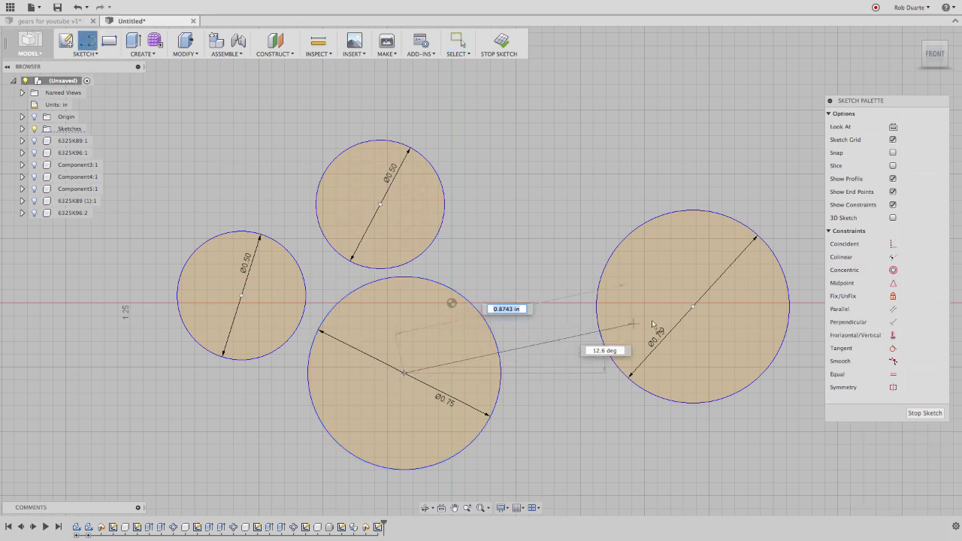
click(693, 306)
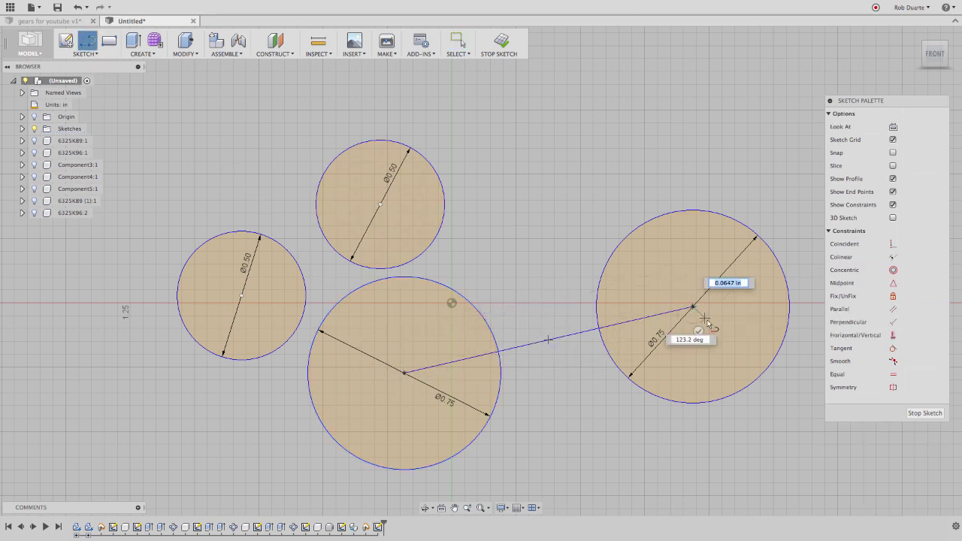
key(Escape)
key(Escape)
click(561, 339)
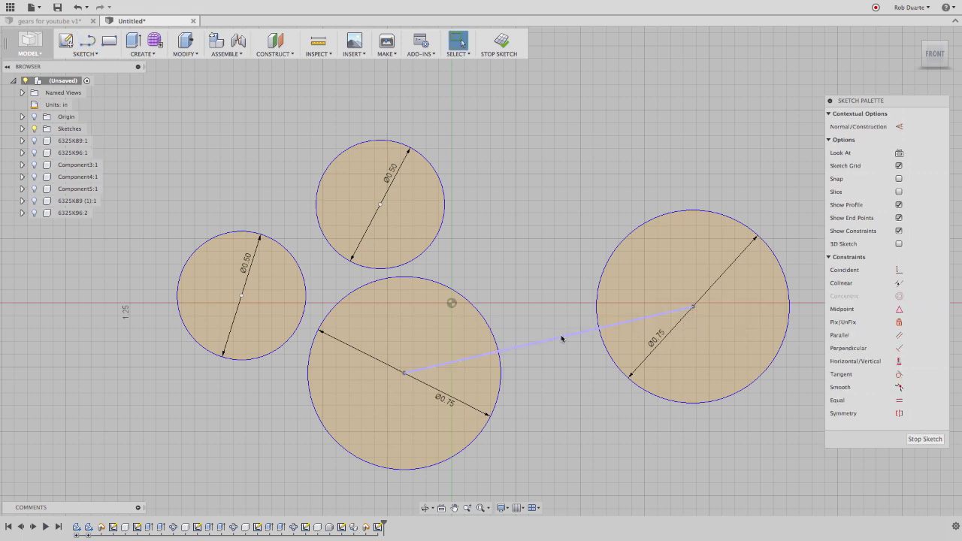
key(x)
key(Escape)
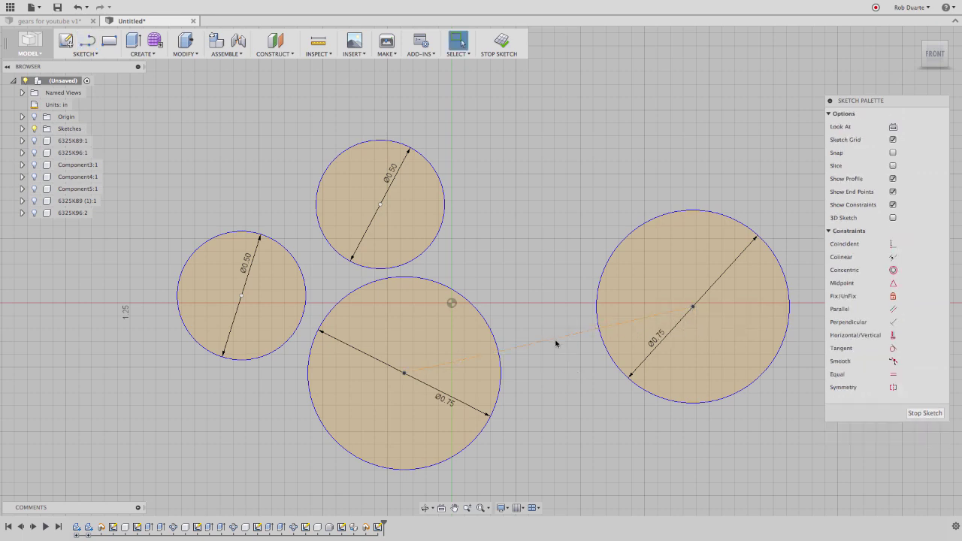
click(557, 343)
right_click(556, 342)
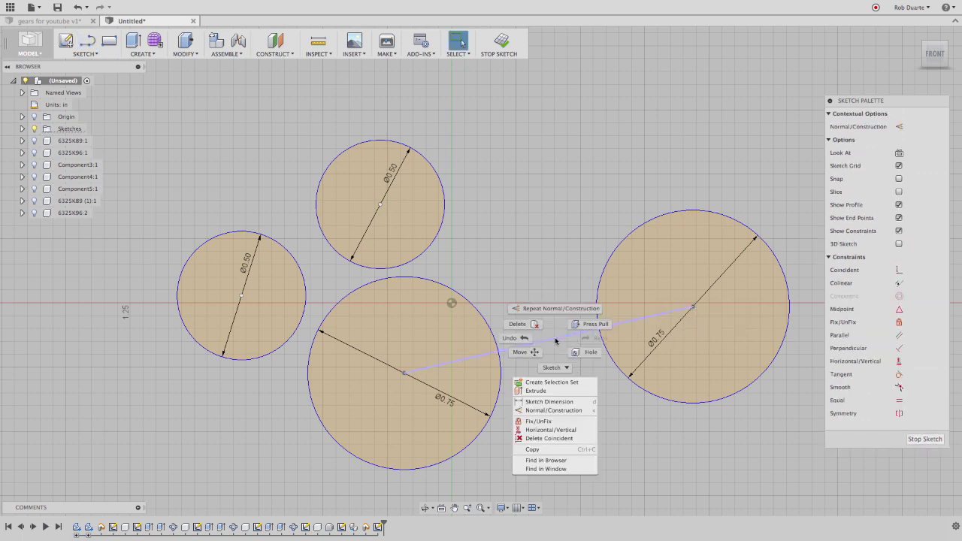
click(559, 430)
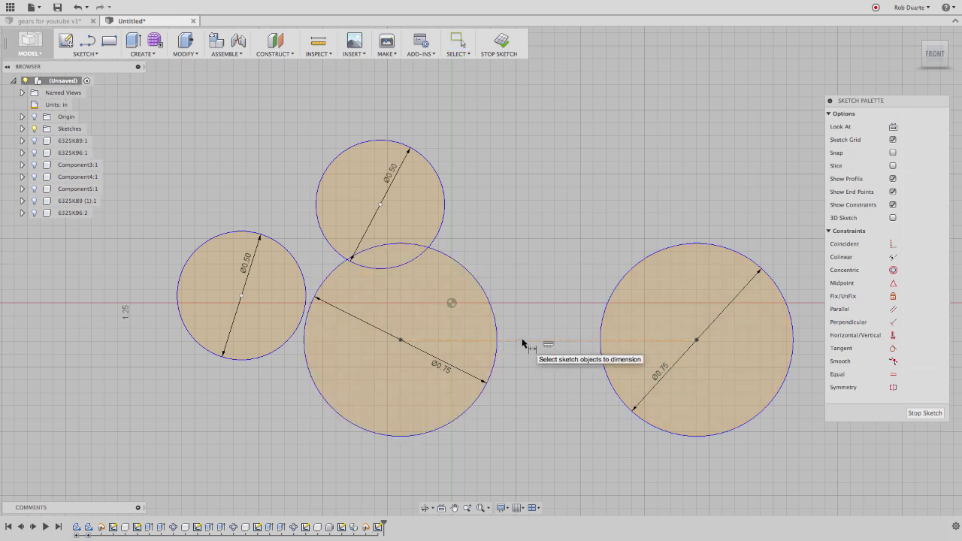
Step: Dimension the centre line at 1.5 in, then edit the dimension to 1.20 in
click(556, 343)
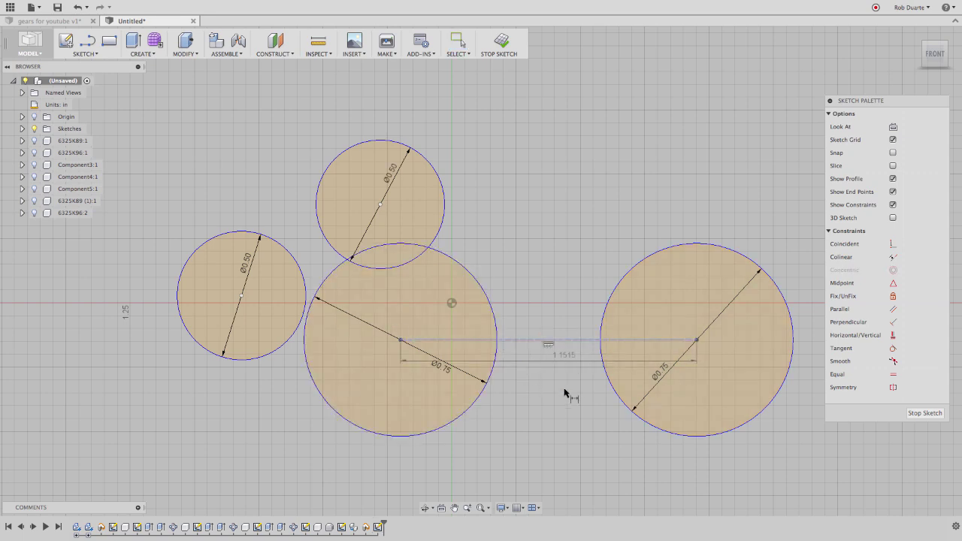
click(561, 481)
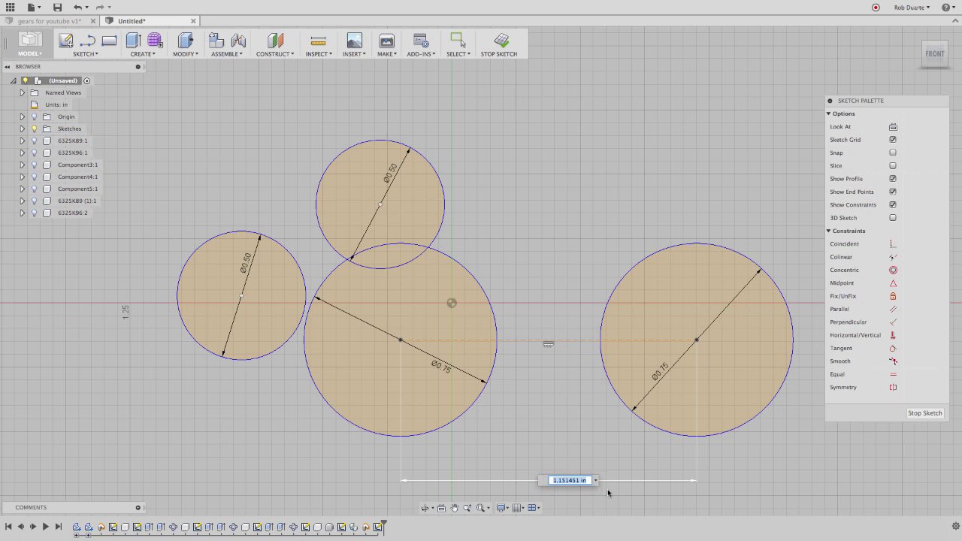
text(1.5)
key(Return)
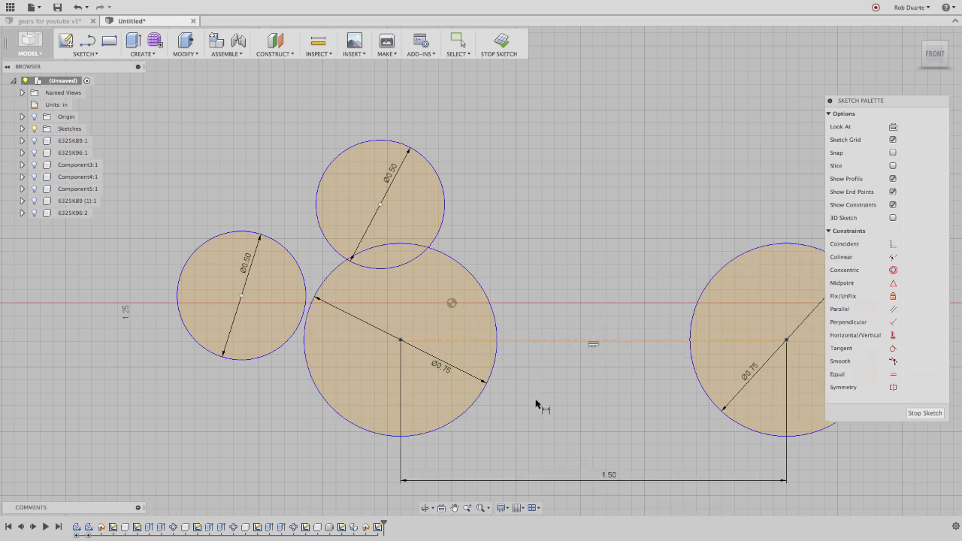
double_click(609, 476)
text(1)
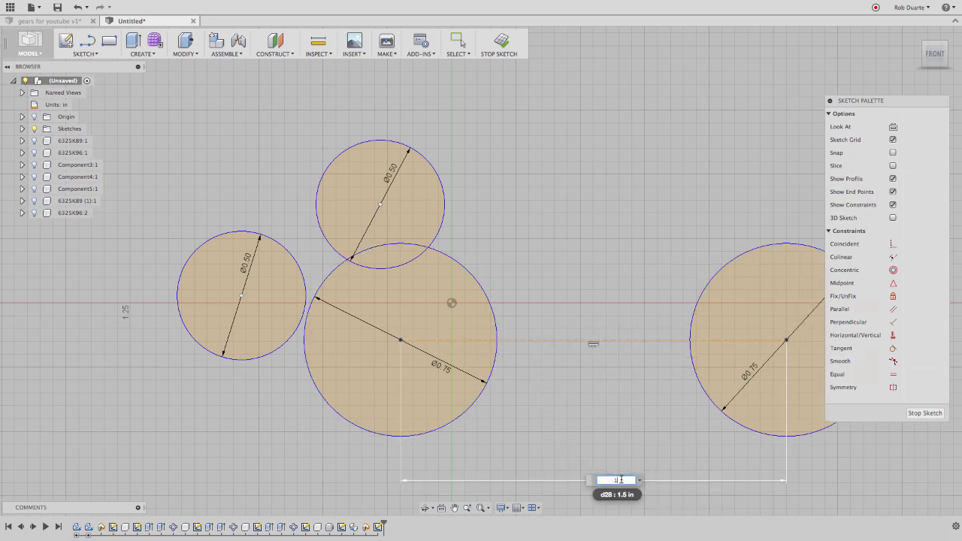
text(.2)
key(Return)
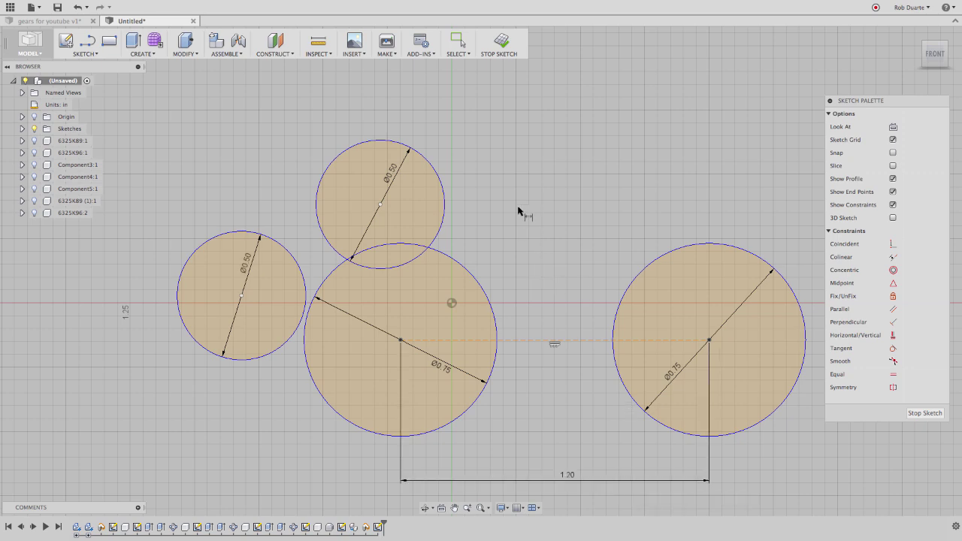
key(Escape)
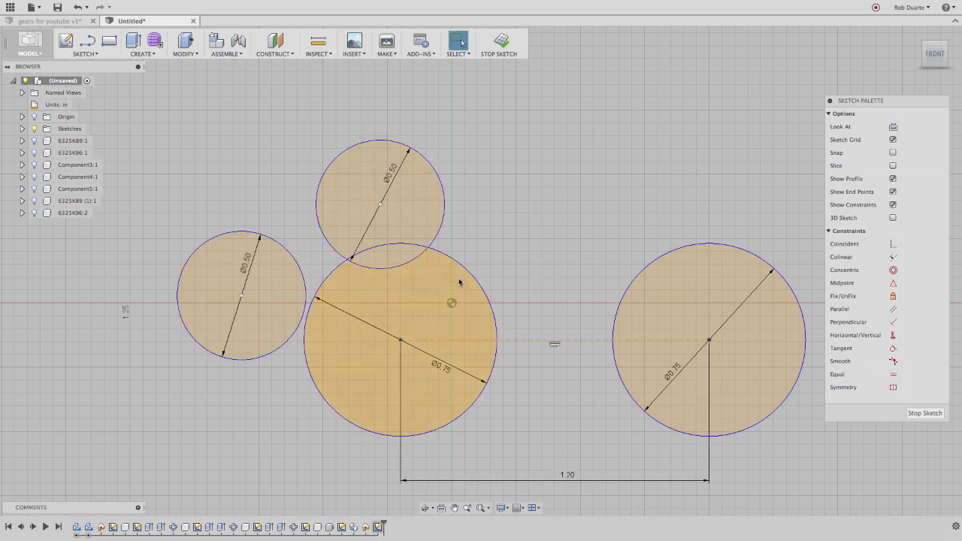
Step: Make the left 0.50 circle tangent to the left 0.75 circle and slide it over
click(303, 287)
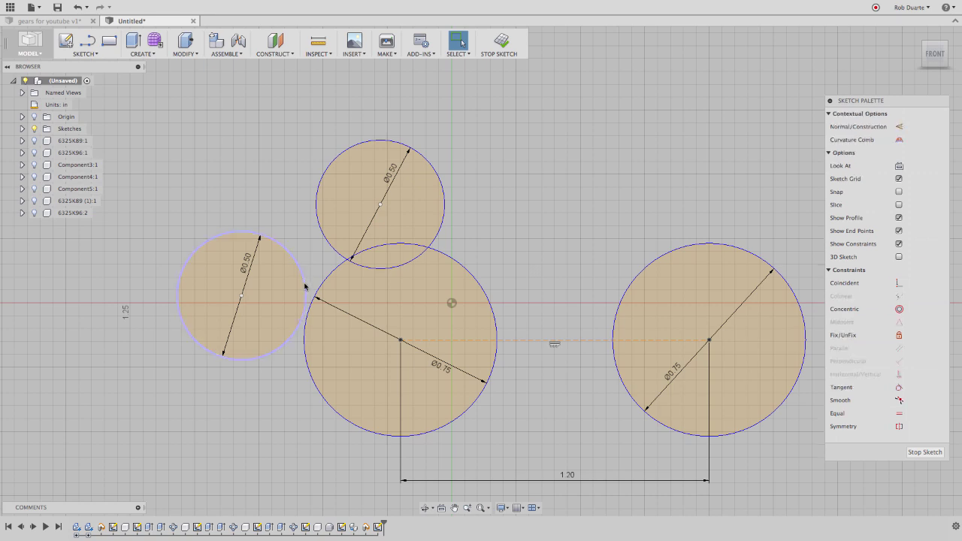
click(443, 258)
right_click(443, 258)
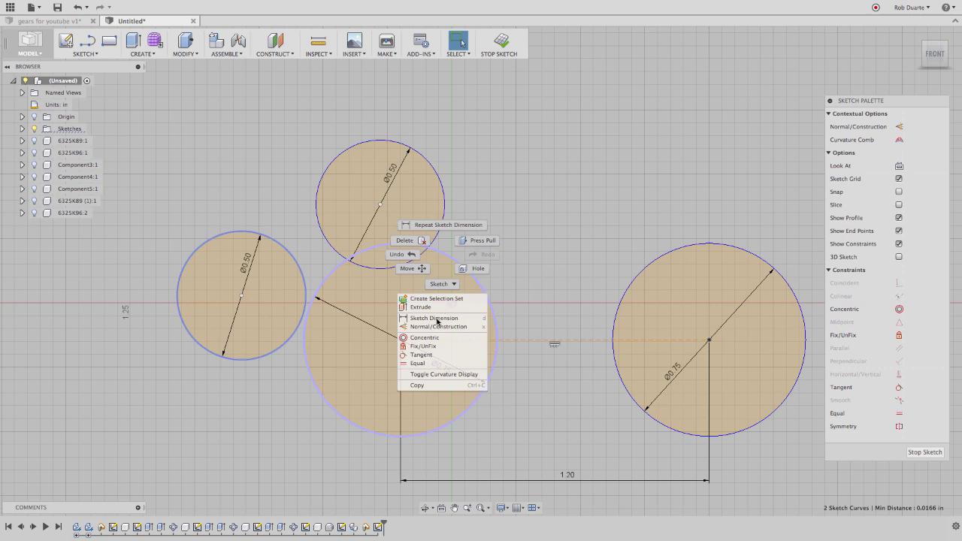
click(436, 355)
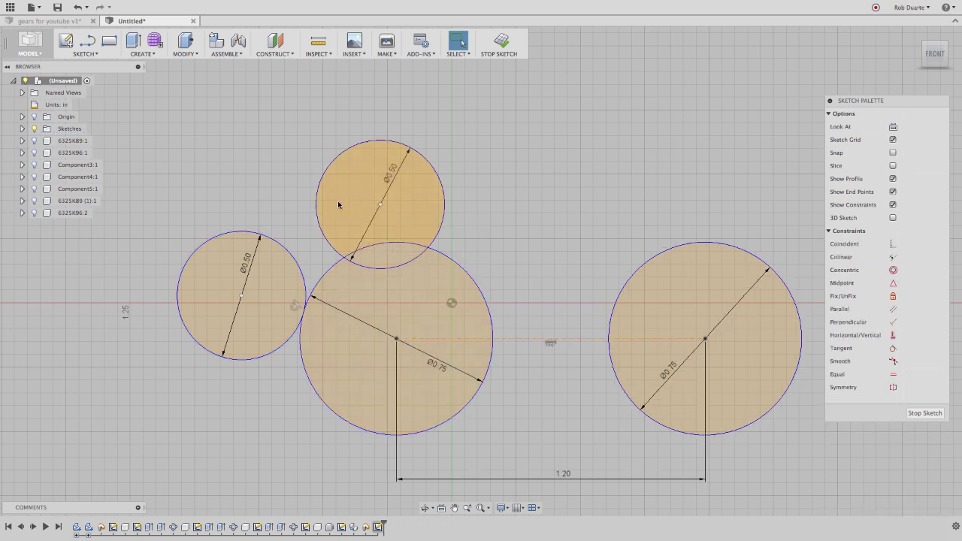
mouse_move(283, 244)
mouse_down()
mouse_move(303, 223)
mouse_move(489, 232)
mouse_move(545, 256)
mouse_up()
Step: Make the two 0.50 circles tangent, and the right 0.75 circle tangent to its neighbour
drag(403, 147, 579, 151)
click(550, 182)
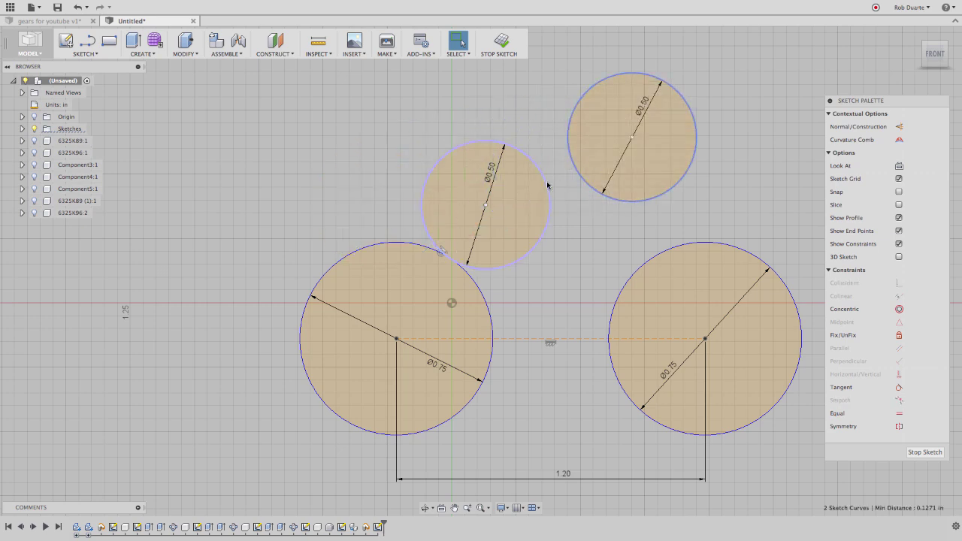
right_click(548, 184)
click(543, 283)
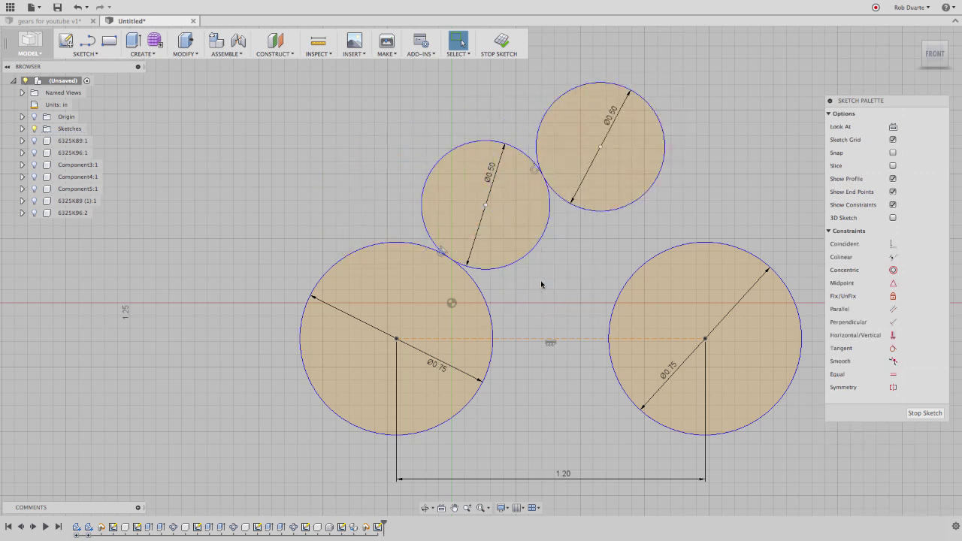
click(659, 251)
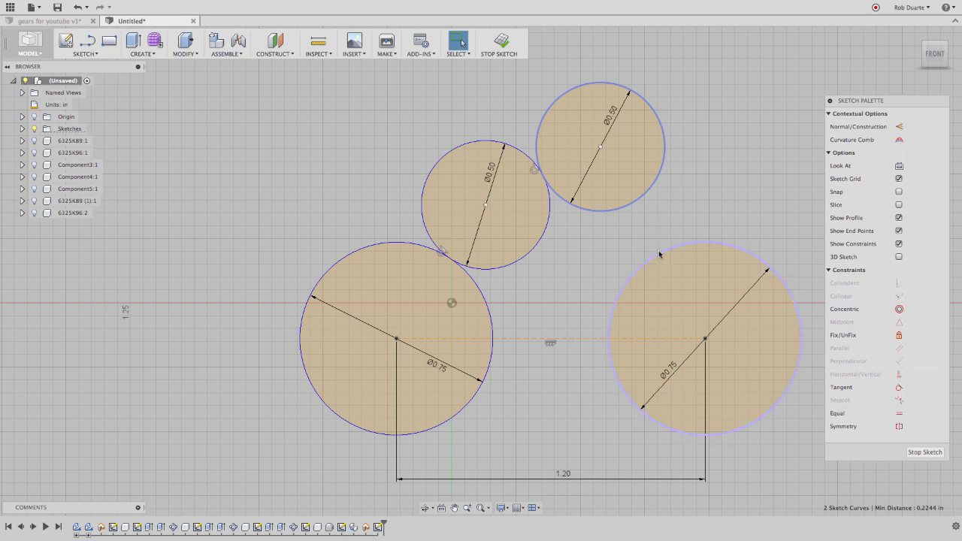
right_click(659, 252)
click(649, 351)
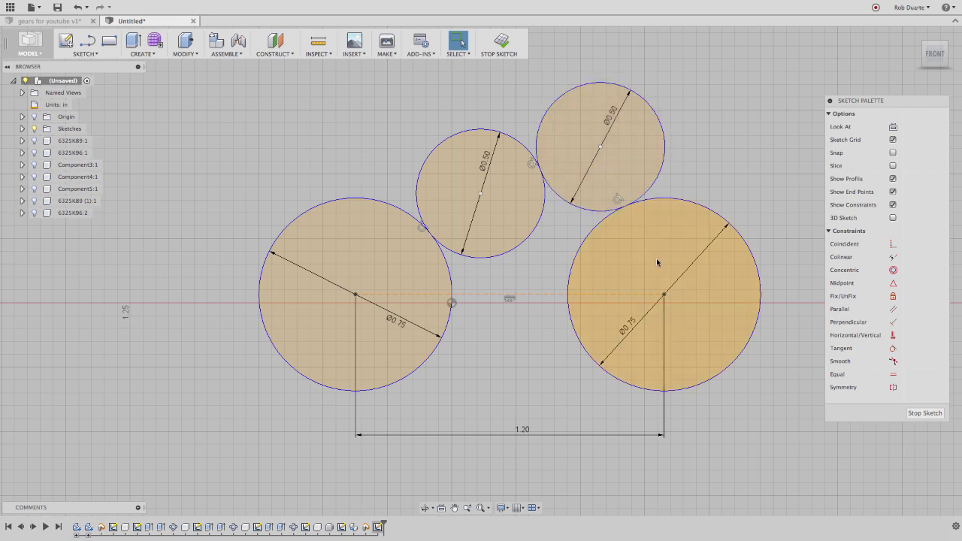
Step: Drag the tangent chain so both 0.50 circles arch above the 0.75 pair
click(390, 207)
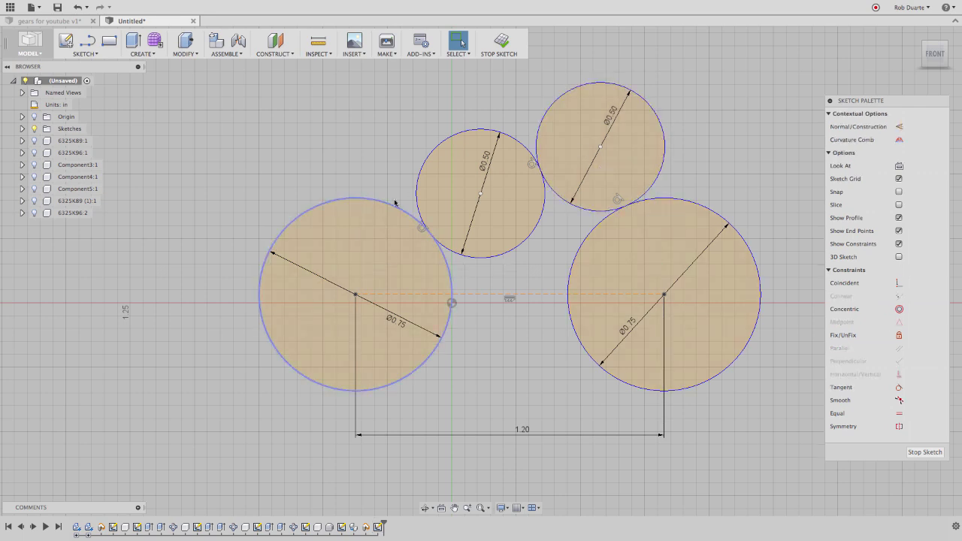
drag(411, 172, 263, 154)
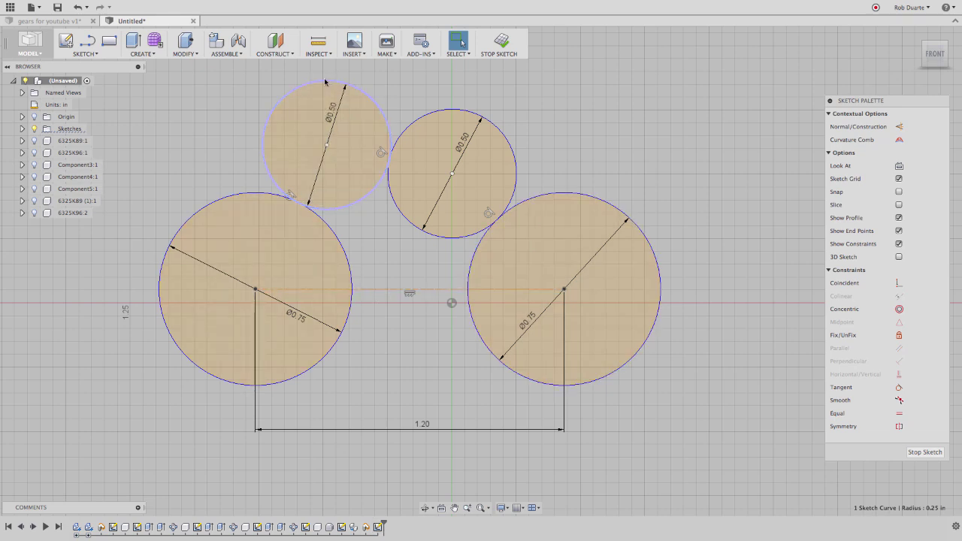
drag(325, 81, 273, 103)
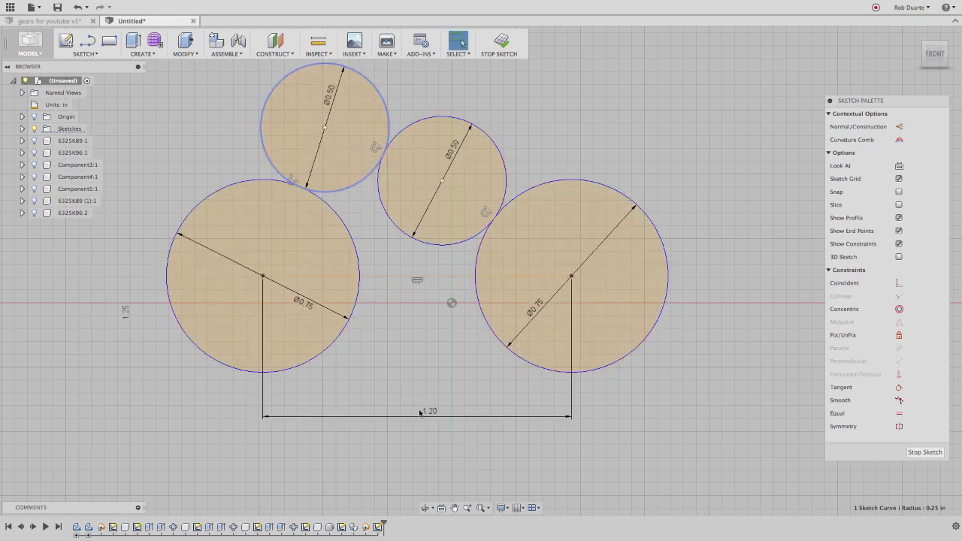
key(Escape)
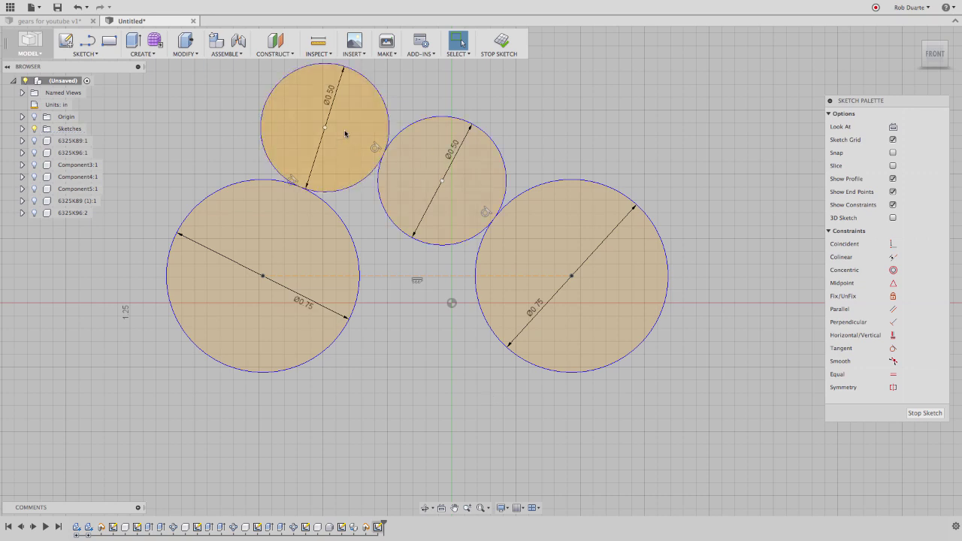
drag(358, 74, 355, 90)
drag(475, 118, 481, 91)
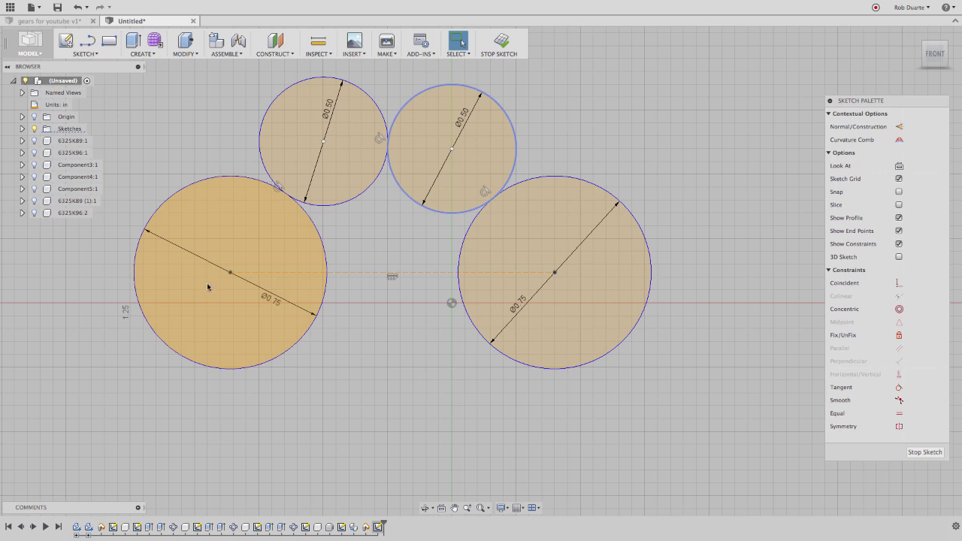
middle_drag(216, 157, 254, 192)
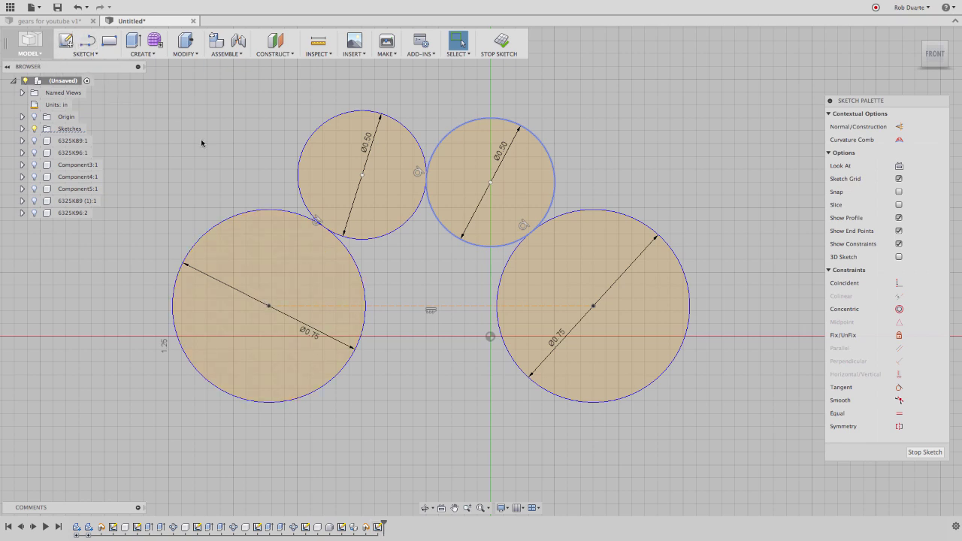
Step: Draw 0.81 in circles concentric with both 0.75 in circles
key(c)
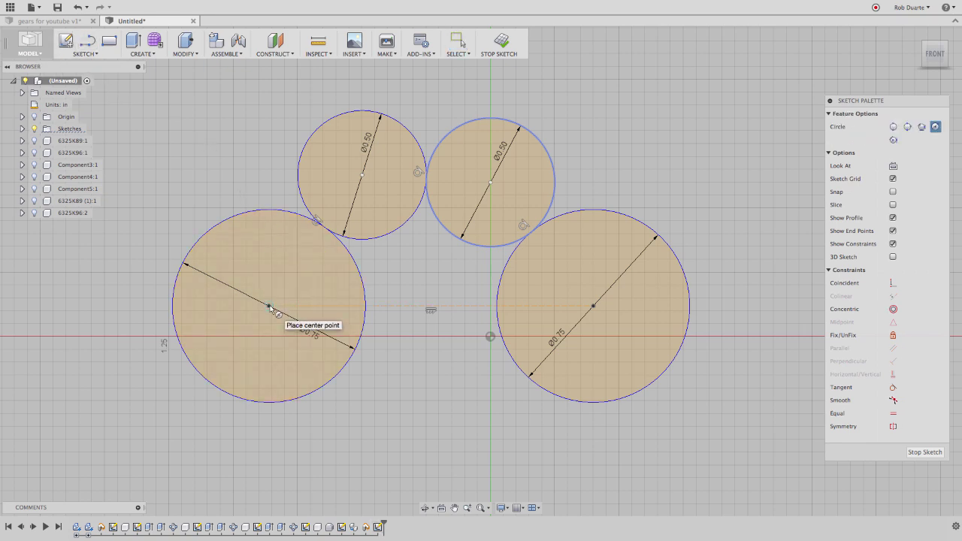
click(269, 306)
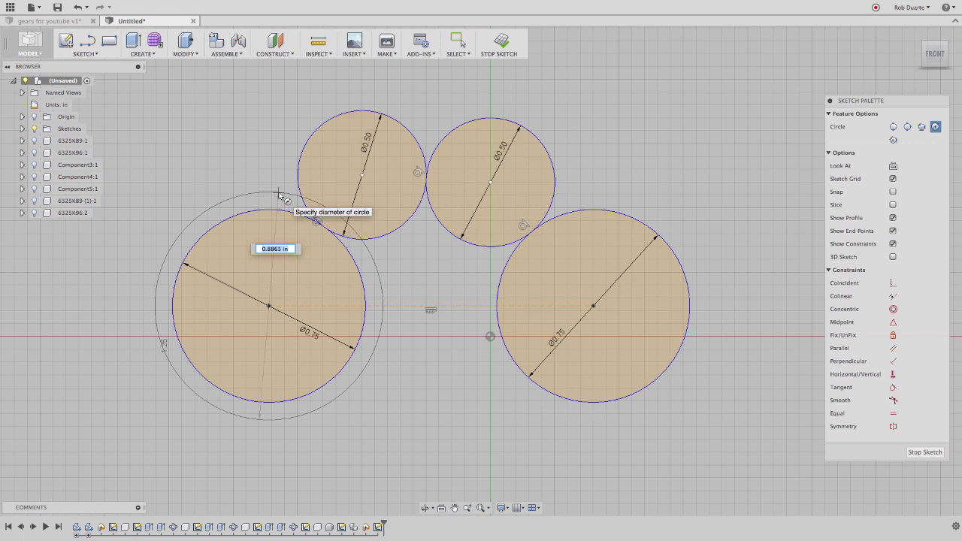
text(1)
key(Return)
key(Escape)
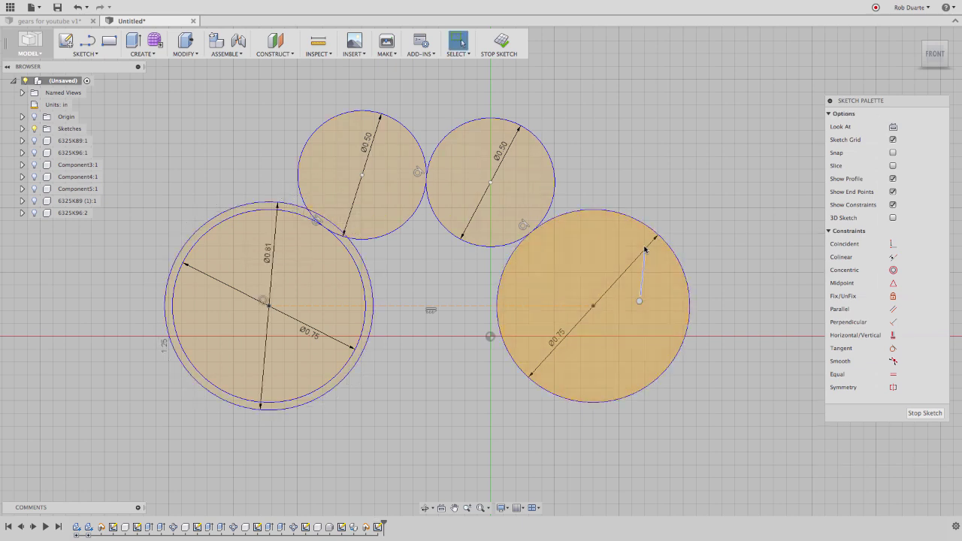
right_drag(639, 301, 644, 250)
click(594, 306)
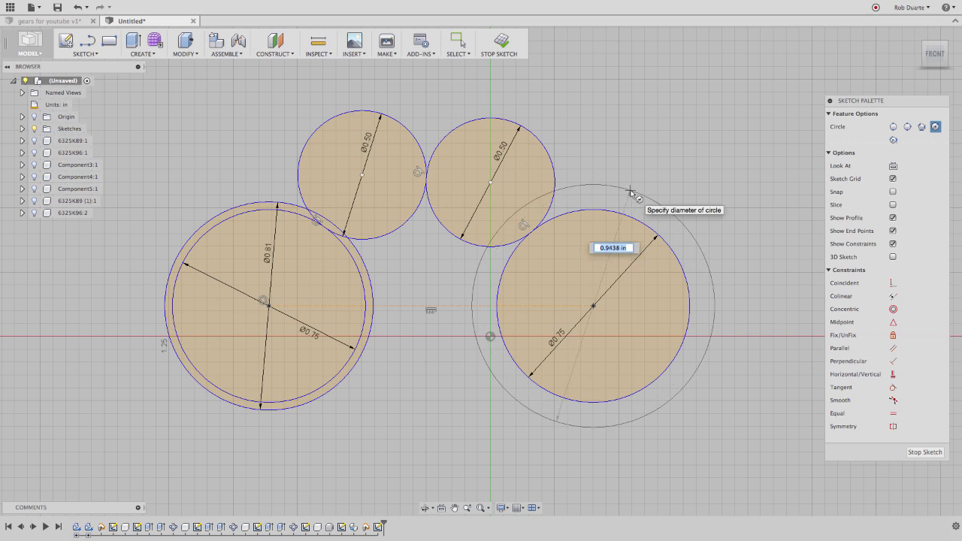
key(BackSpace)
text(.81)
key(Return)
key(Escape)
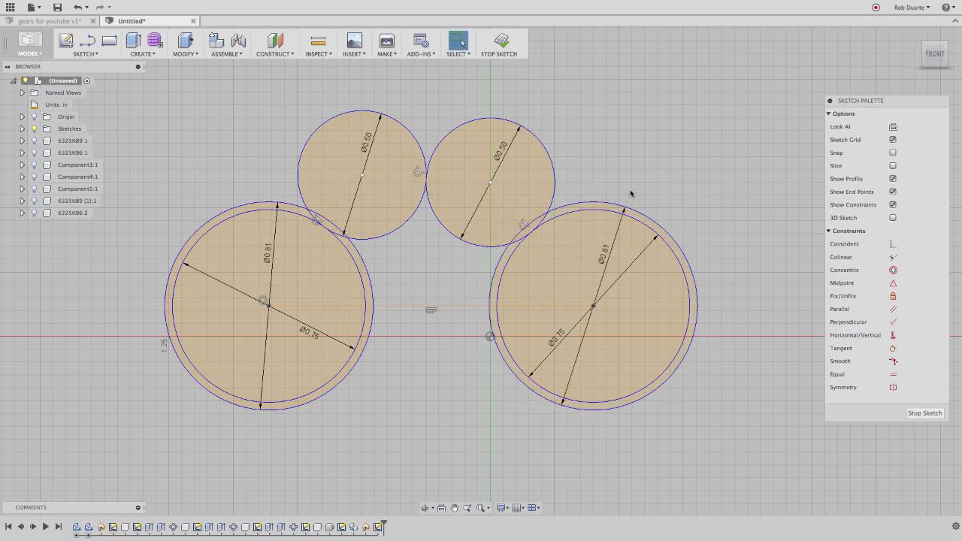
Step: Add a 0.56 in circle around the upper-right 0.50 circle, then undo it
right_click(491, 182)
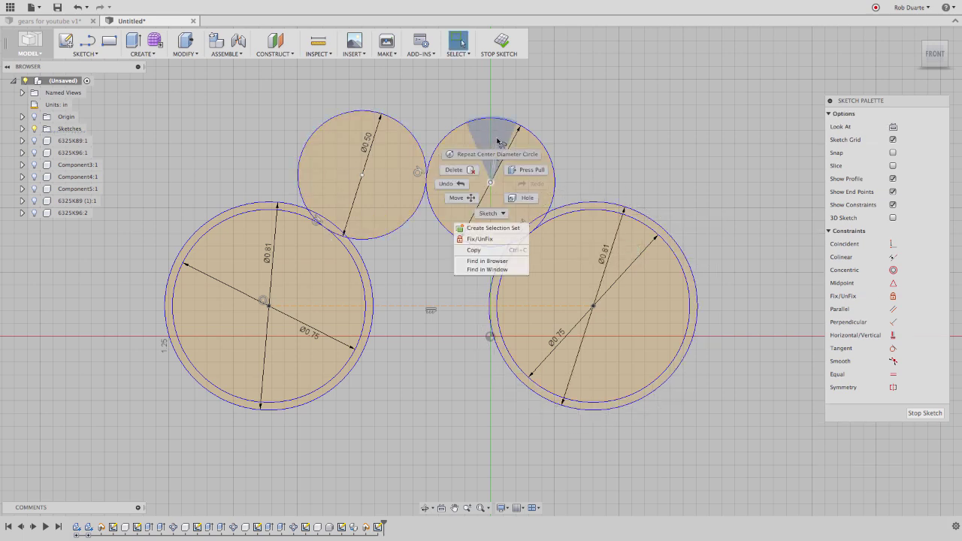
click(496, 143)
click(490, 182)
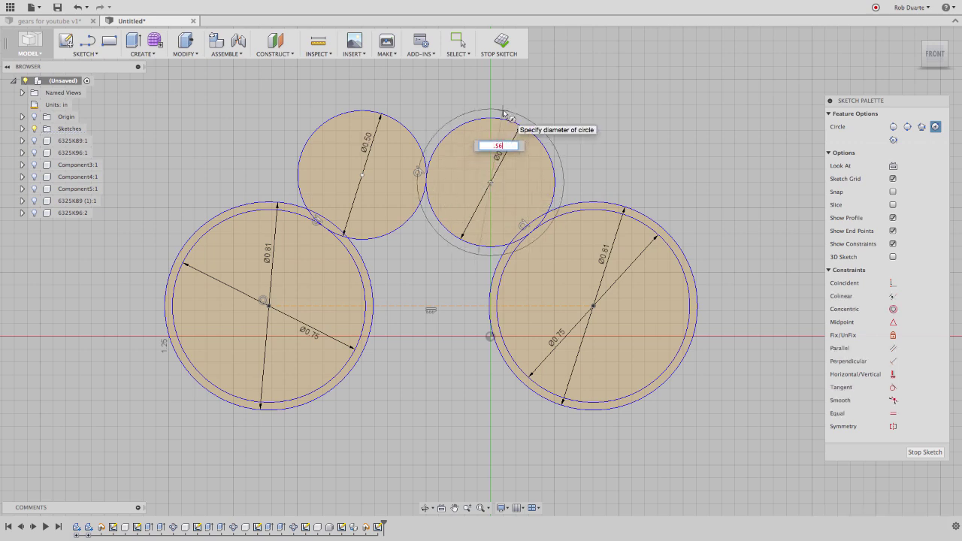
text(.56)
key(Return)
key(Escape)
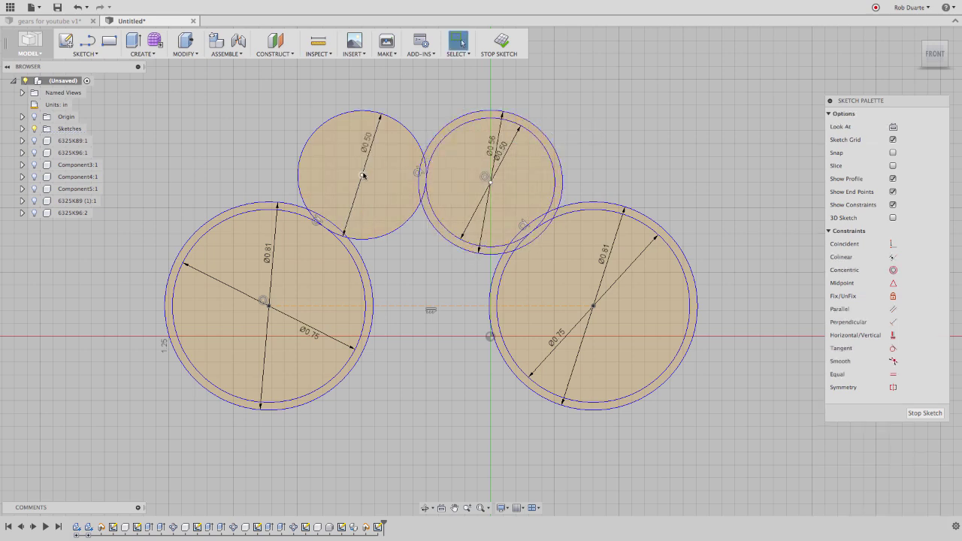
key(ctrl+z)
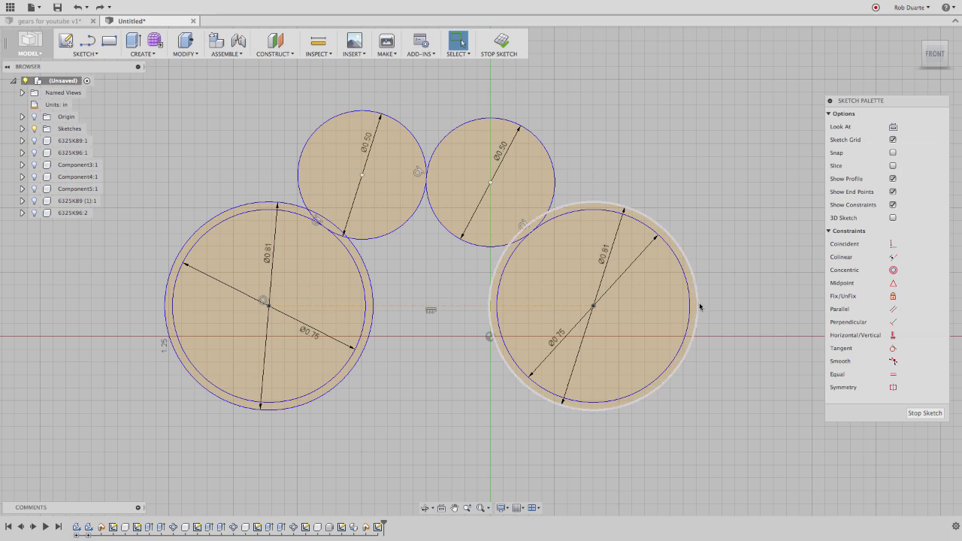
Step: Draw a two-point rectangle enclosing all four circles
click(109, 41)
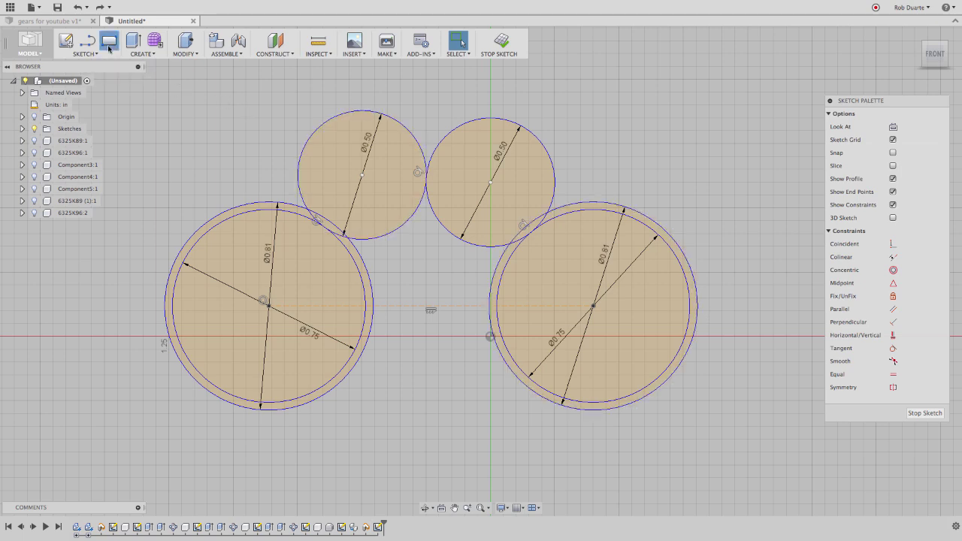
click(137, 85)
click(723, 456)
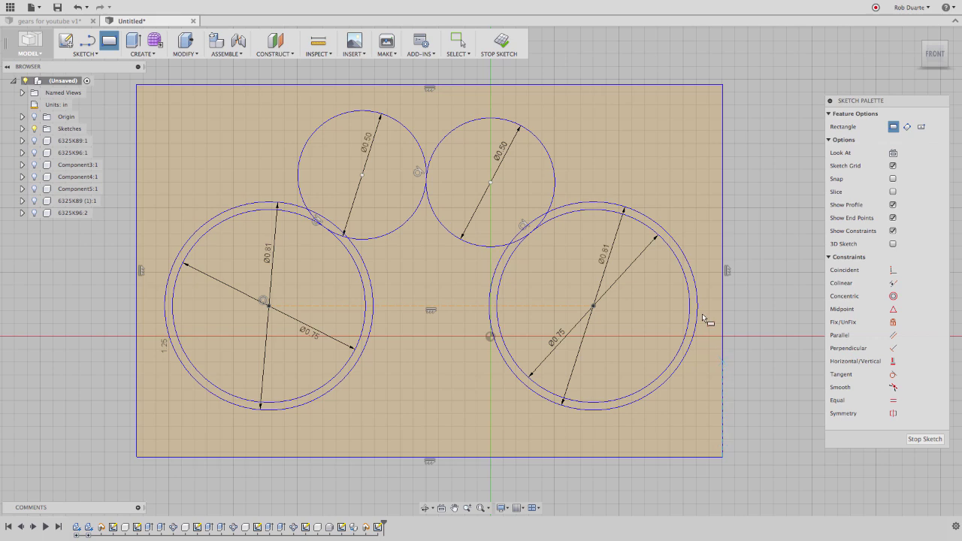
key(Escape)
Step: Make both 0.81 in outer circles tangent to the rectangle's sides and convert them to construction
click(698, 304)
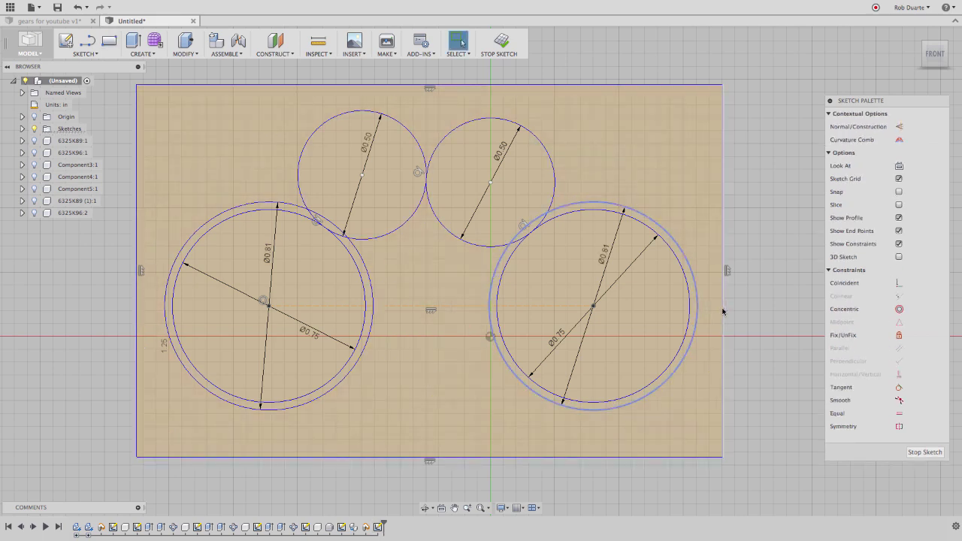
shift+click(723, 311)
right_click(724, 311)
click(724, 396)
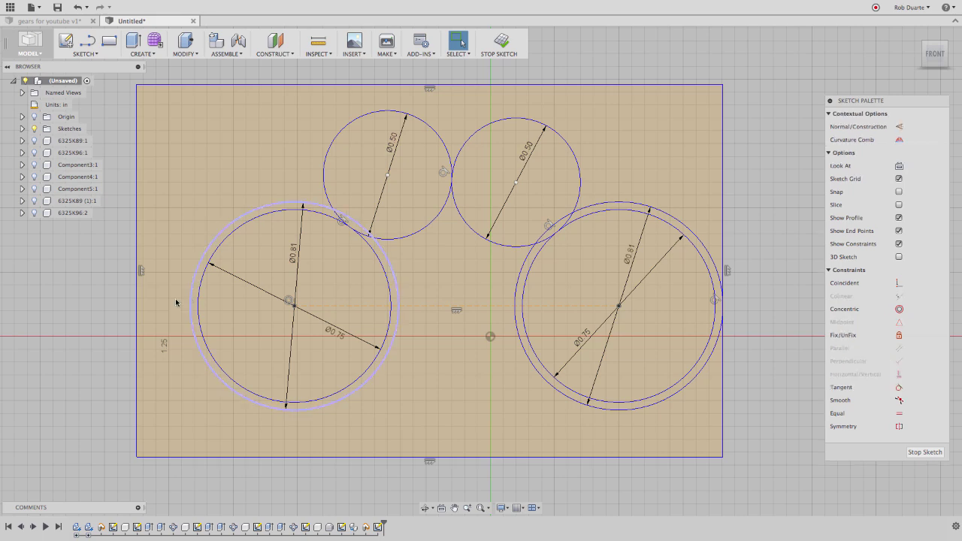
click(184, 303)
shift+click(138, 310)
right_click(148, 311)
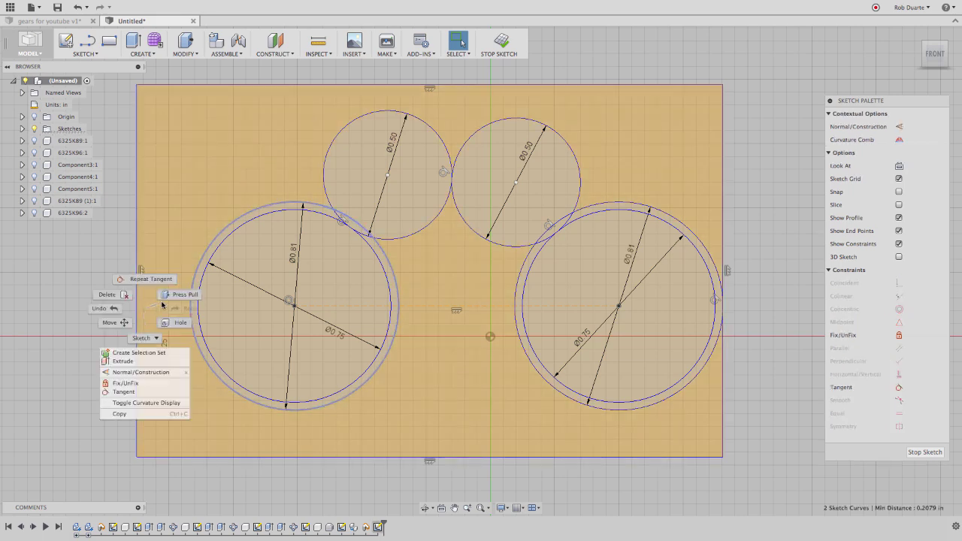
click(149, 392)
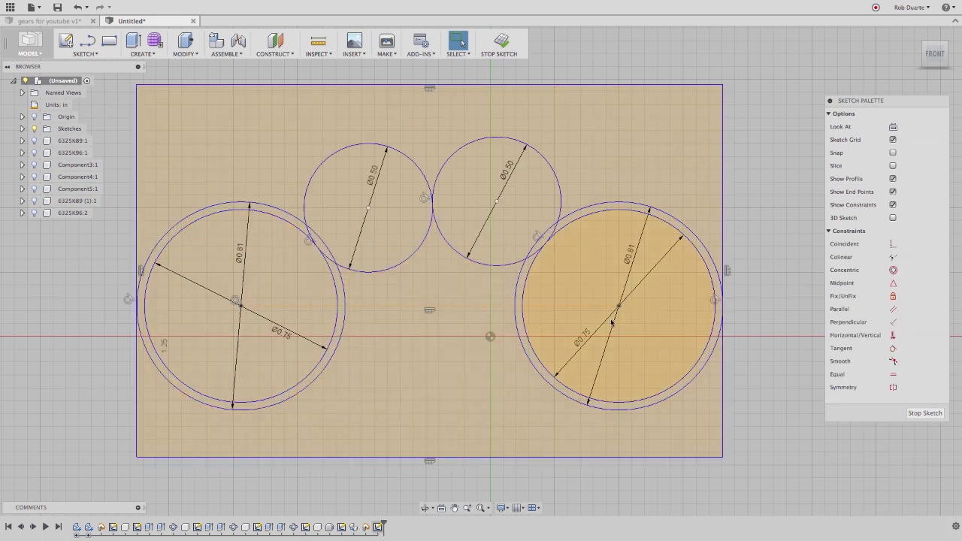
click(570, 218)
key(x)
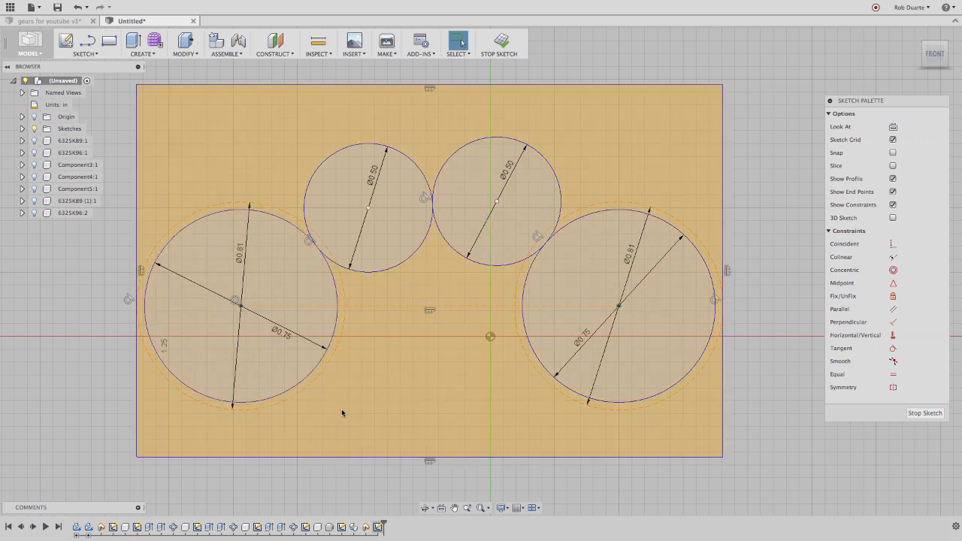
Step: Dimension the rectangle width at 2.10 in and drag the circles to test the constraints
click(397, 456)
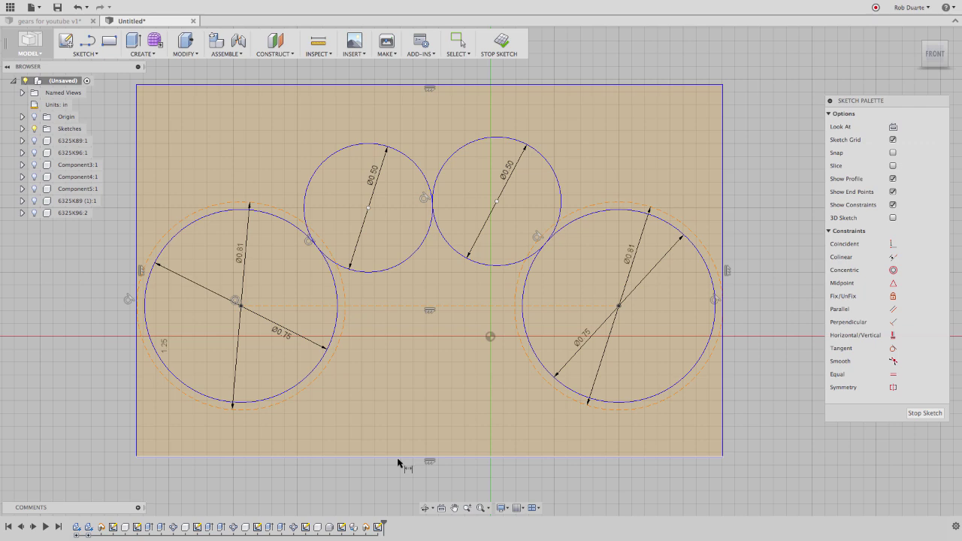
click(410, 481)
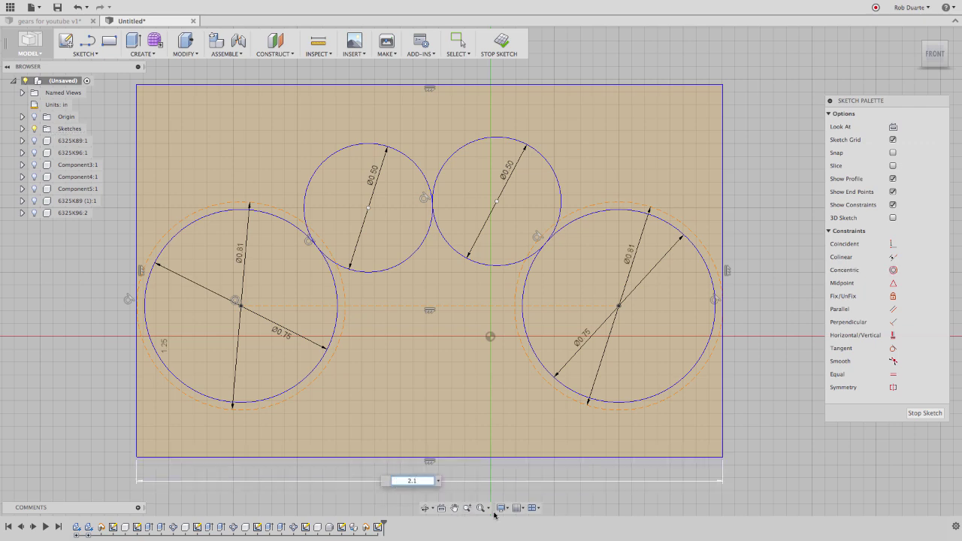
key(Return)
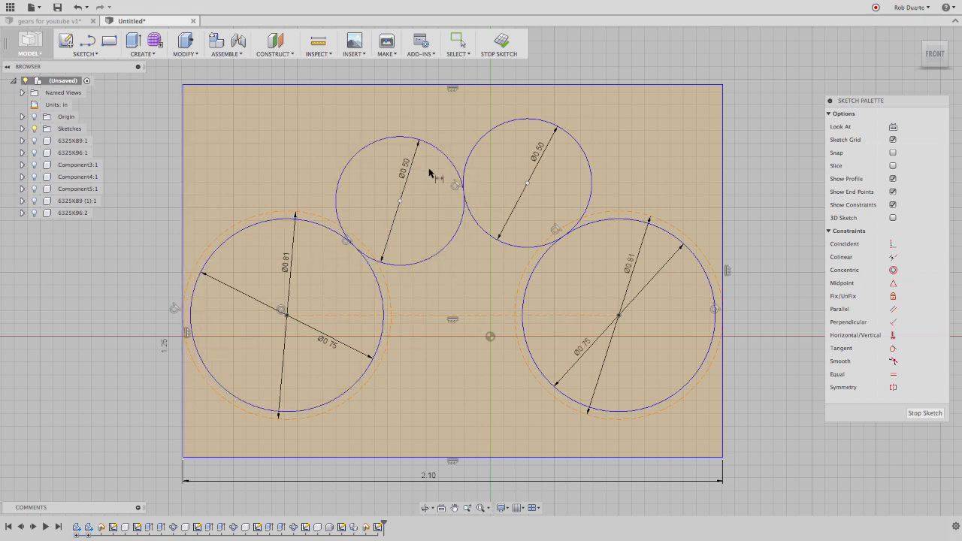
drag(431, 146, 328, 148)
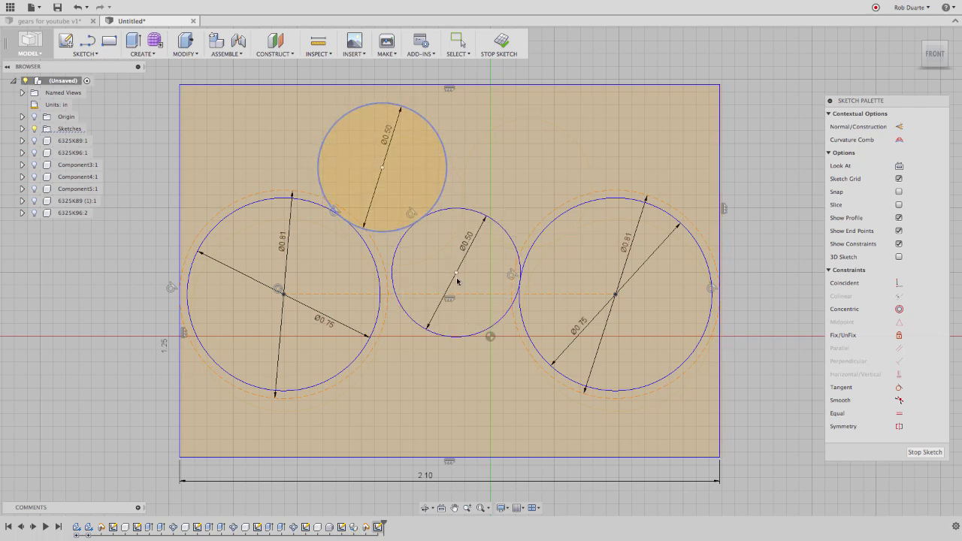
drag(496, 219, 503, 189)
click(421, 494)
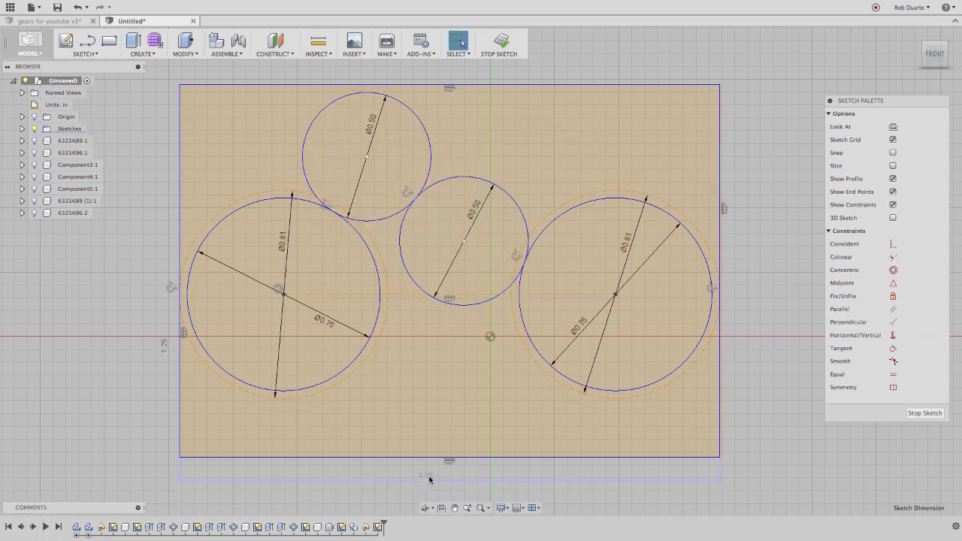
click(433, 458)
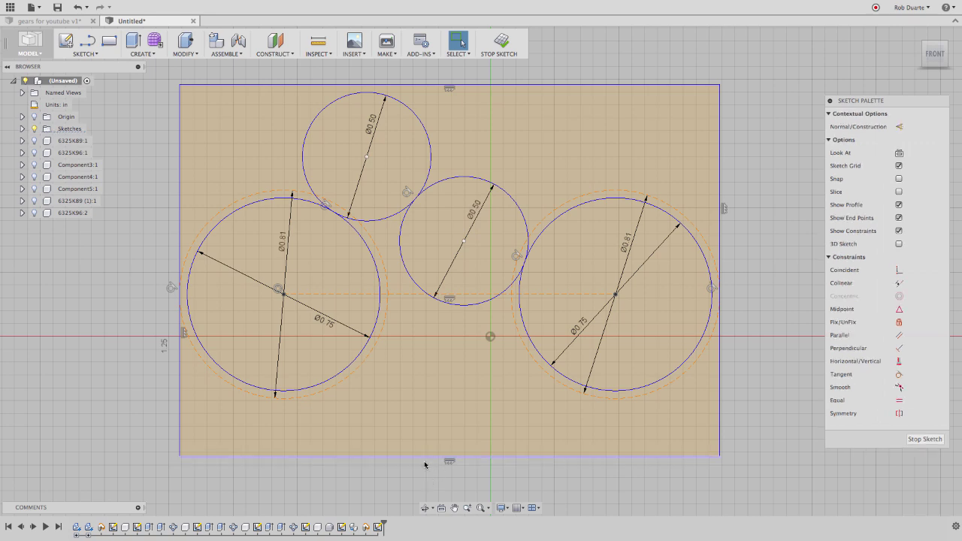
click(425, 465)
click(264, 212)
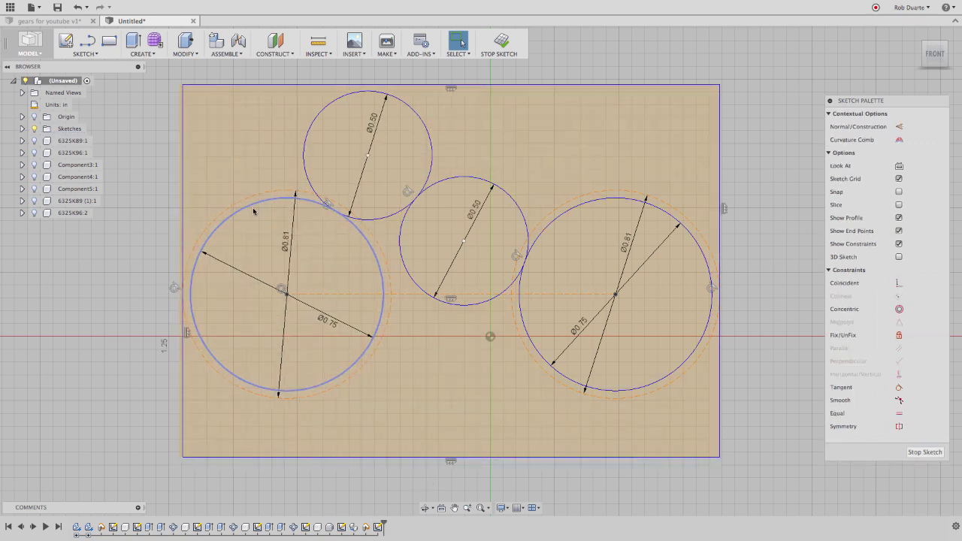
drag(253, 211, 320, 193)
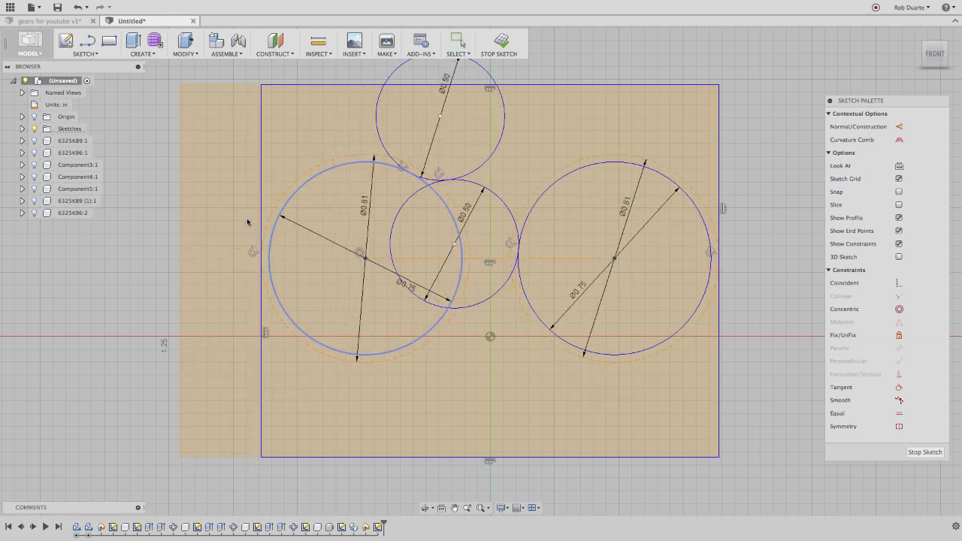
mouse_move(268, 269)
mouse_down()
mouse_move(217, 273)
mouse_move(136, 305)
mouse_up()
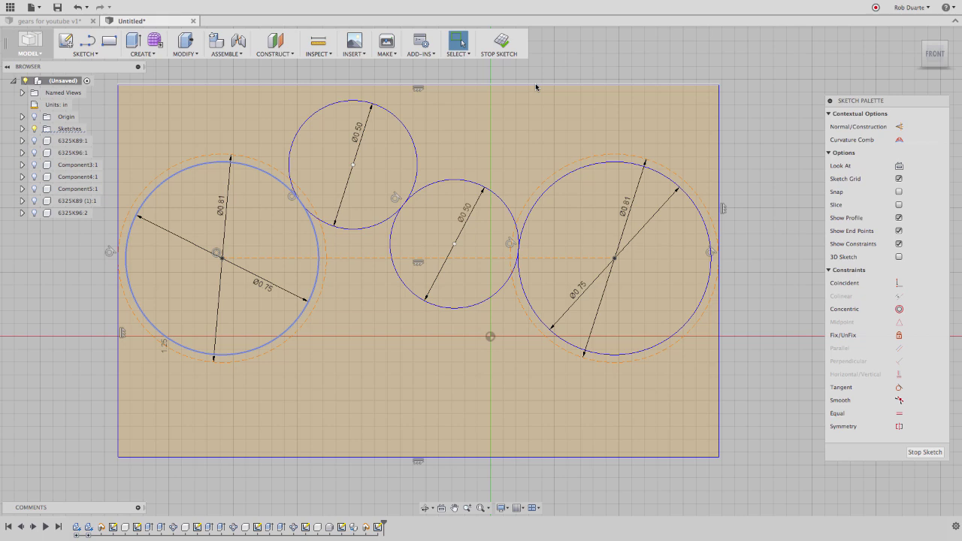
Step: Undo back to the four tangent circles, removing the rectangle and outer circles
key(super+z)
key(super+z)
key(super+z)
key(super+z)
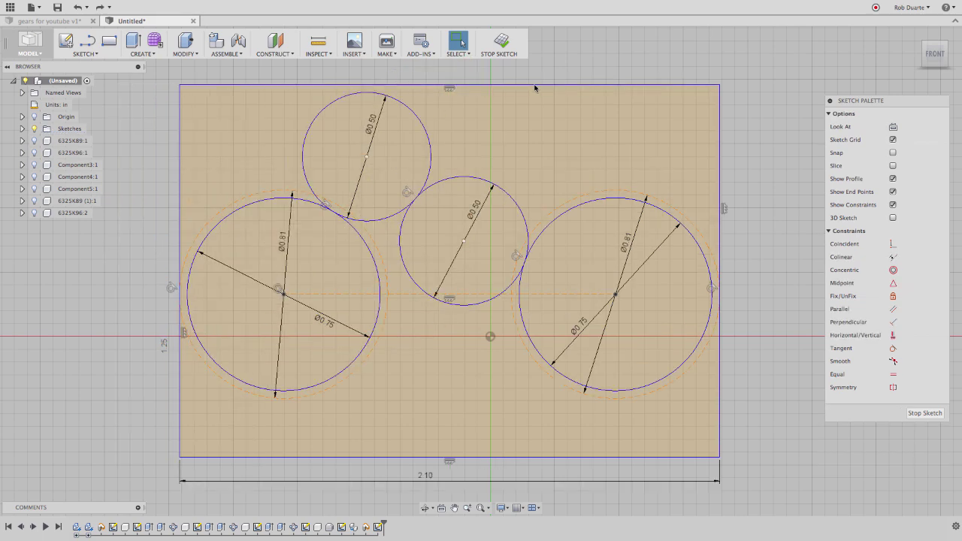
key(super+shift+z)
key(super+shift+z)
key(super+shift+z)
key(super+shift+z)
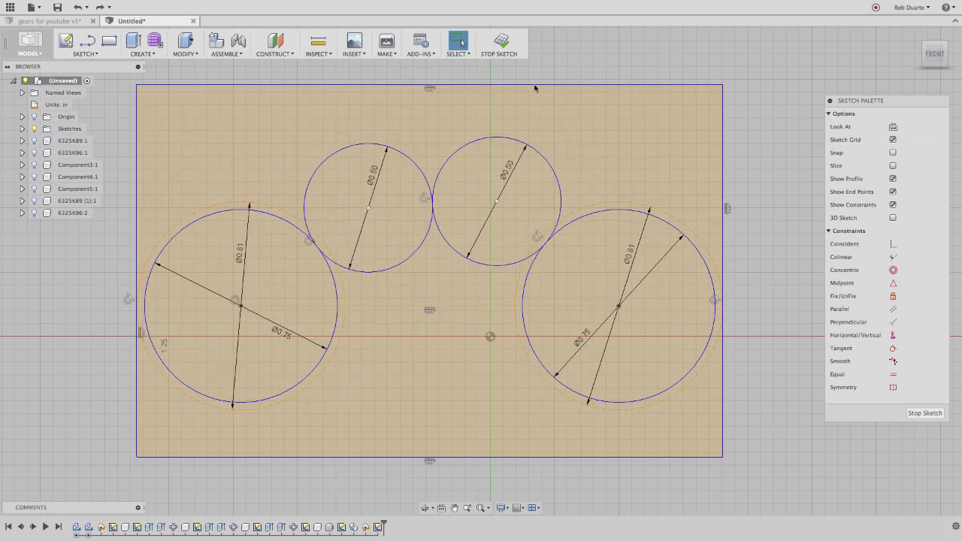
key(super+z)
key(super+z)
key(super+z)
key(super+z)
key(super+z)
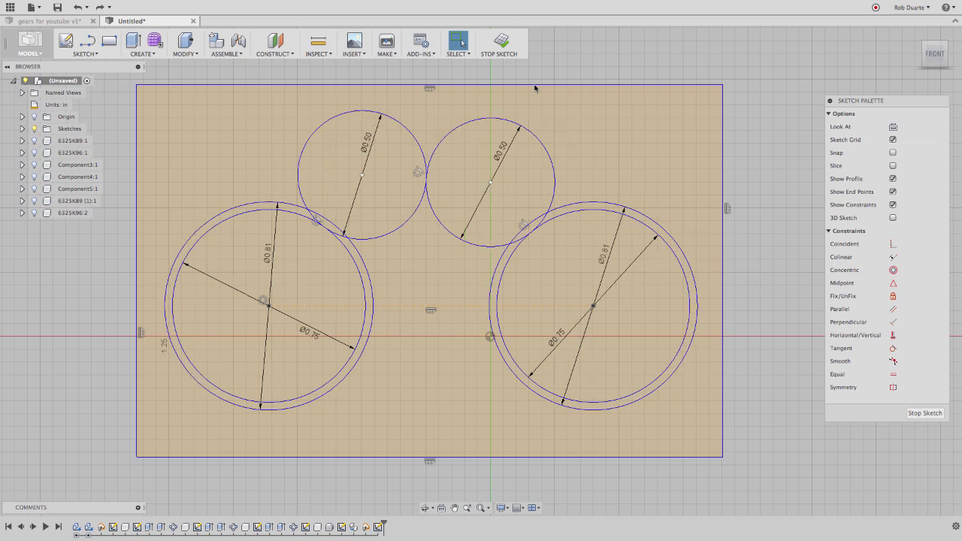
key(super+z)
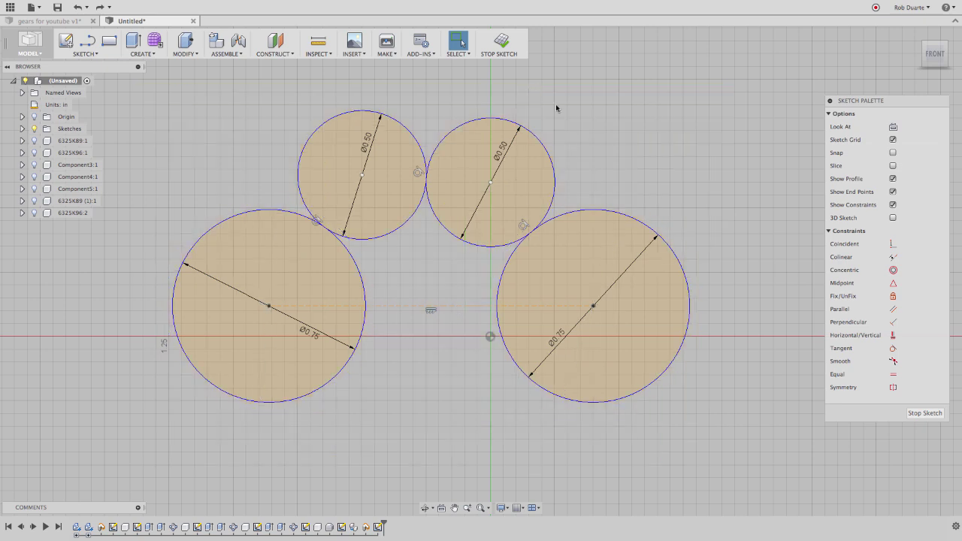
middle_drag(556, 108, 541, 159)
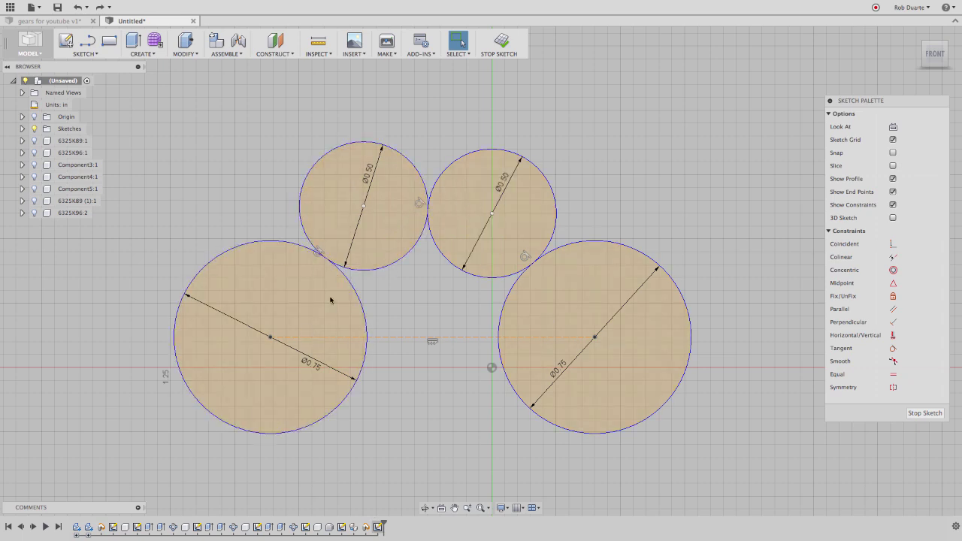
Step: Finish the sketch and make the three hidden gear components visible, fitting them into view
click(504, 43)
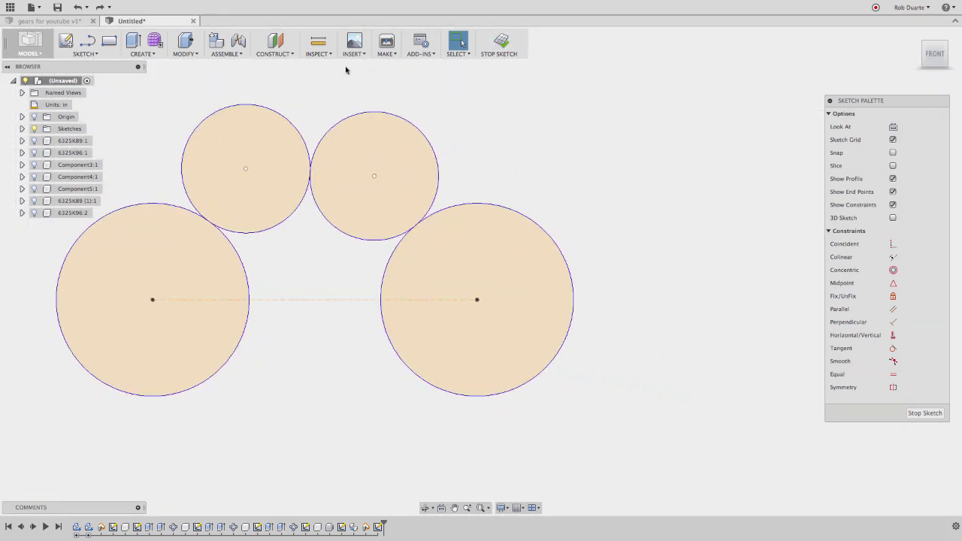
click(33, 140)
click(34, 153)
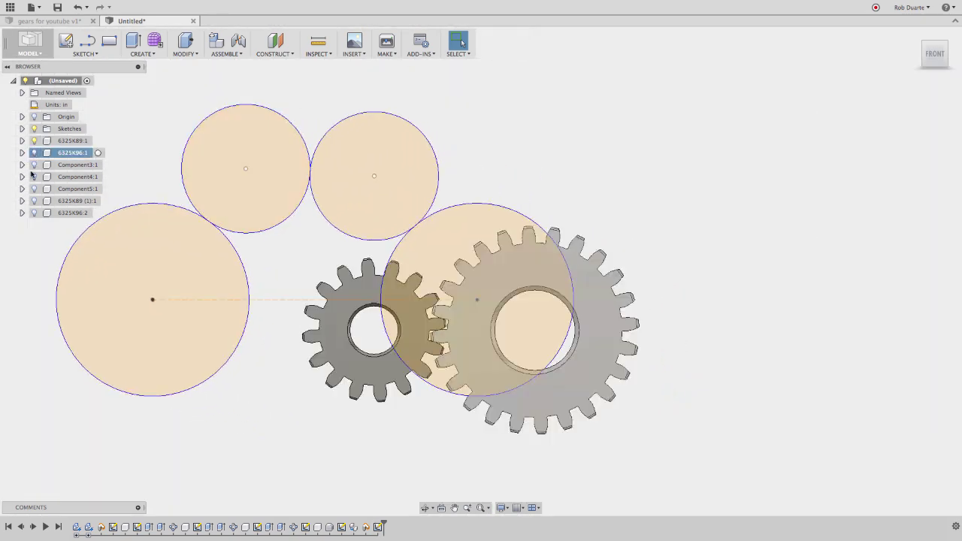
click(34, 213)
key(F6)
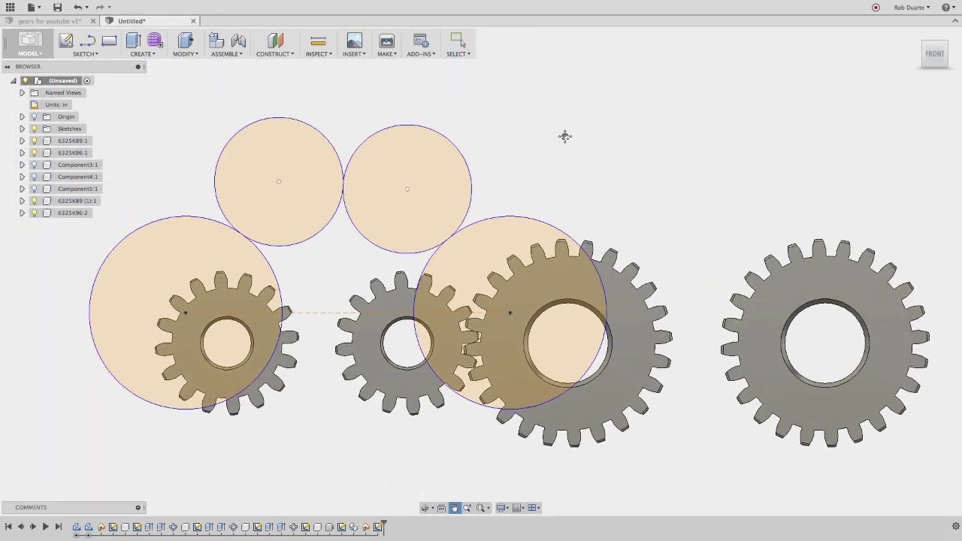
middle_drag(578, 146, 606, 176)
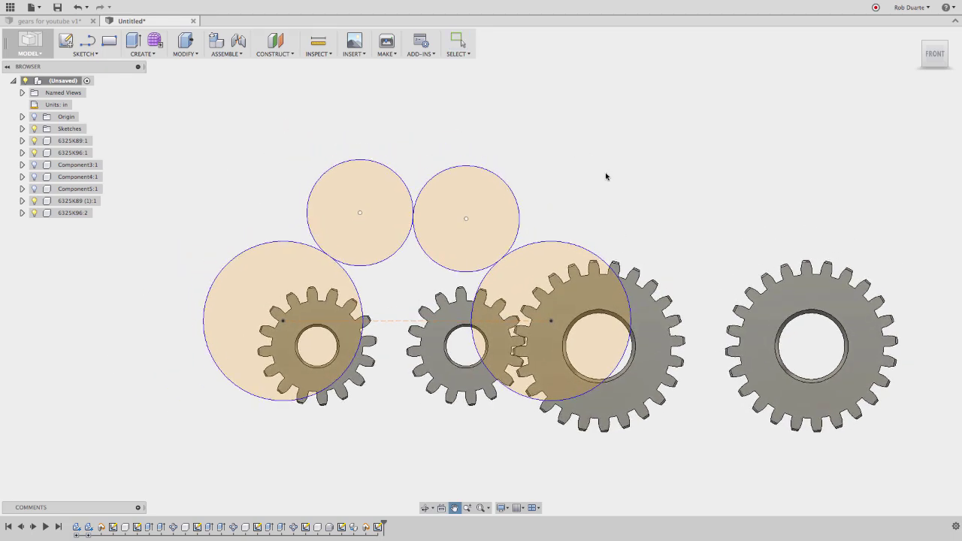
Step: Start a Modify > Align operation with the Object type set to Bodies
click(185, 54)
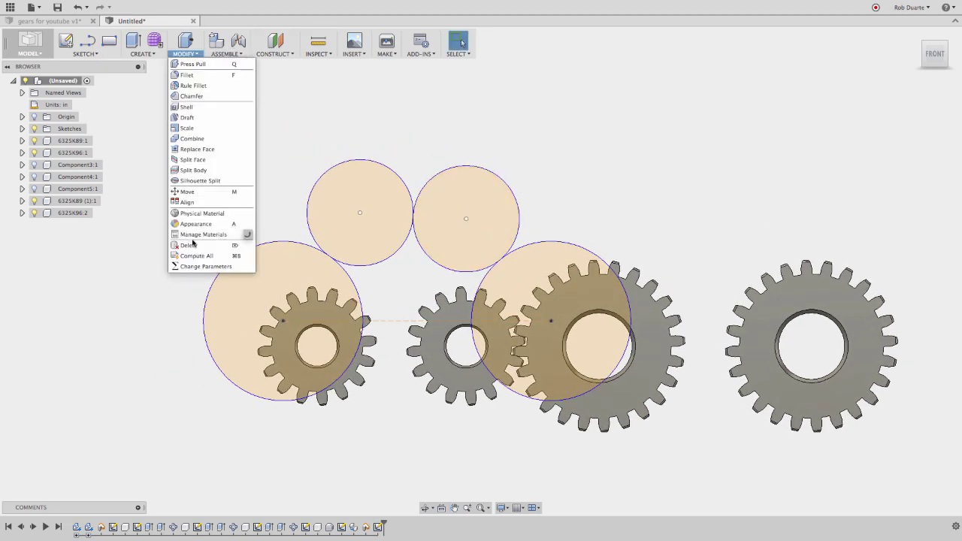
click(187, 202)
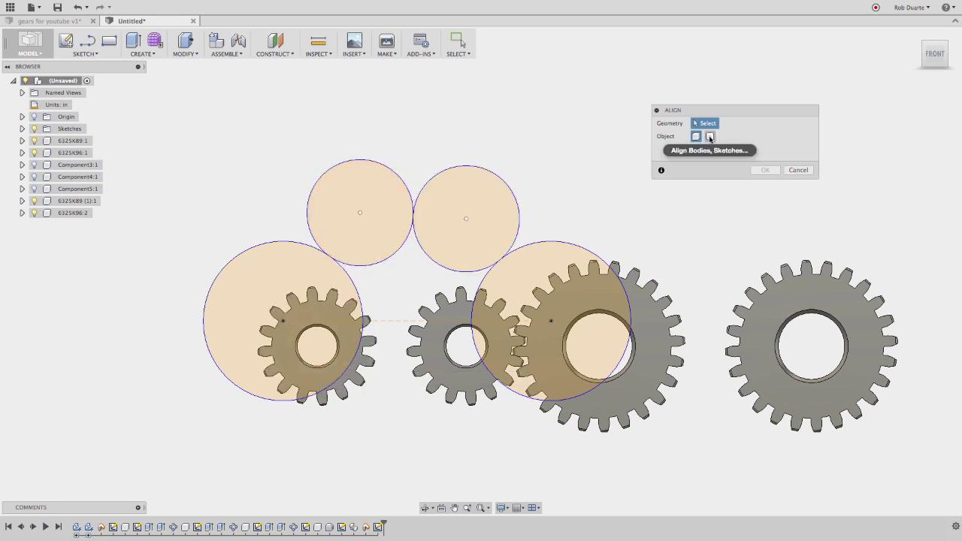
click(710, 137)
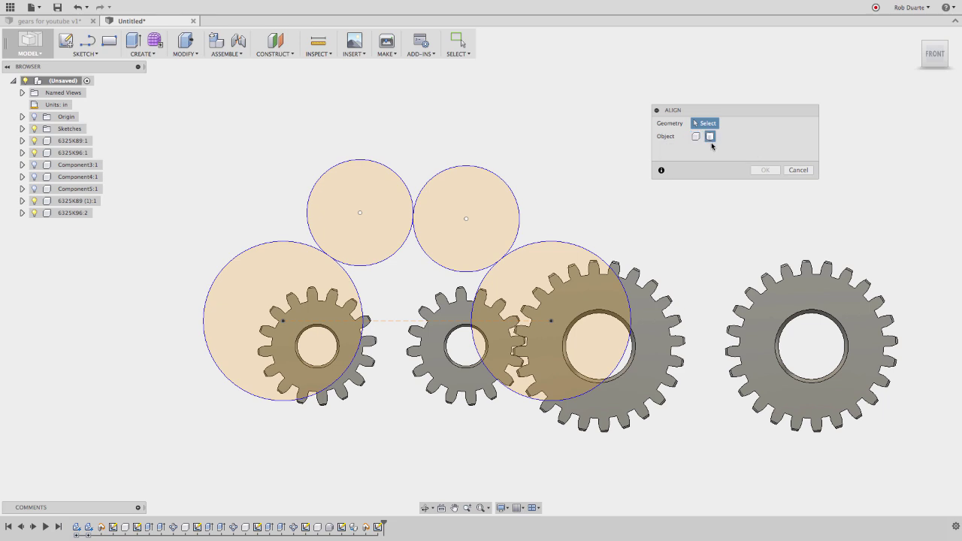
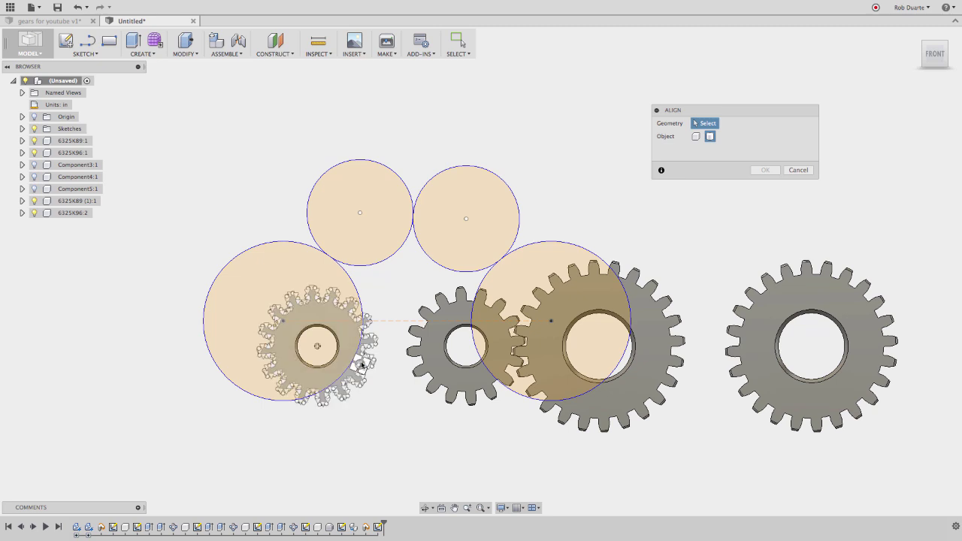
Step: Align the left small gear's hole centre onto the upper-left sketch circle
click(34, 129)
click(316, 295)
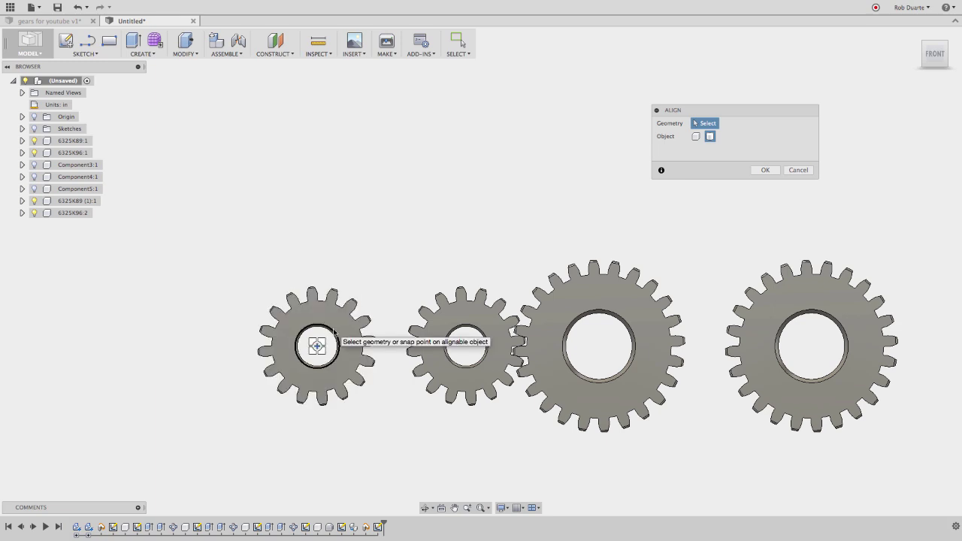
click(335, 332)
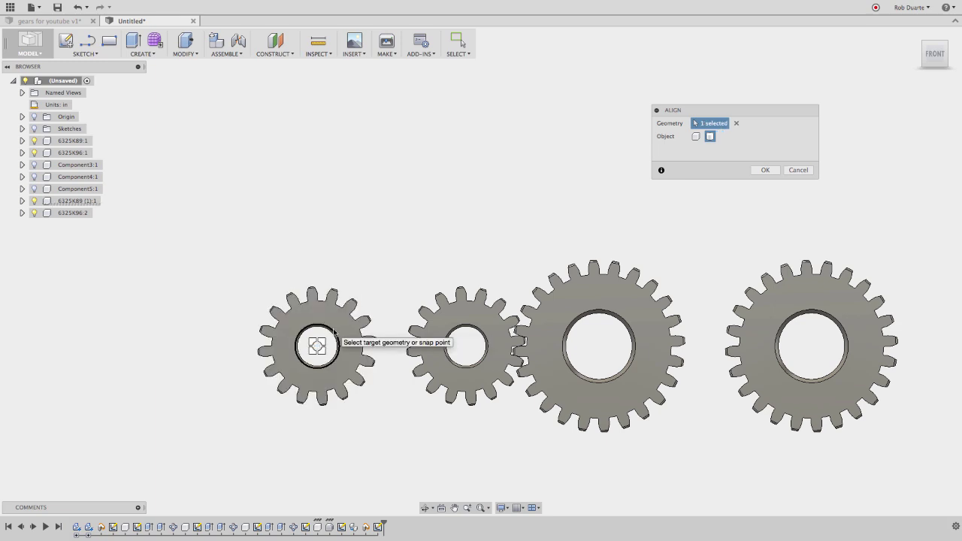
click(36, 128)
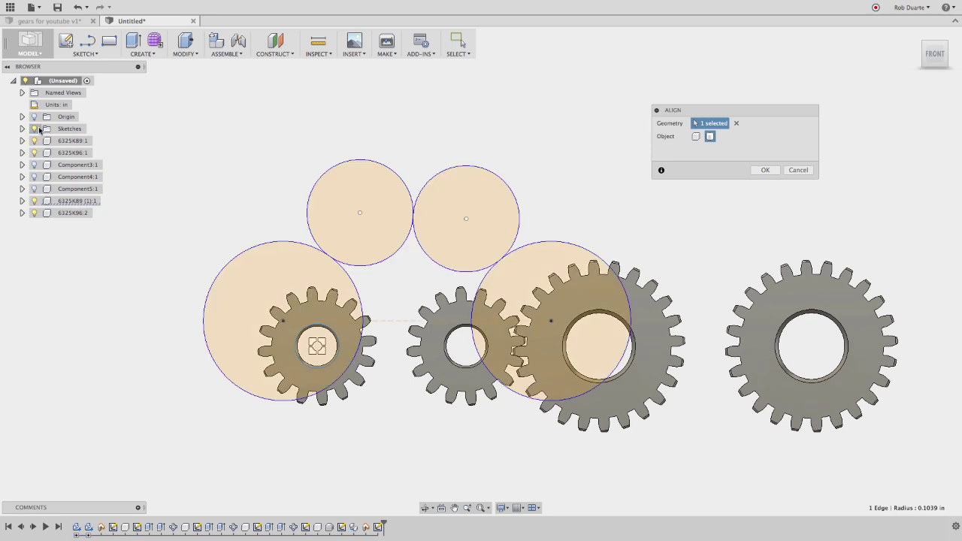
click(360, 213)
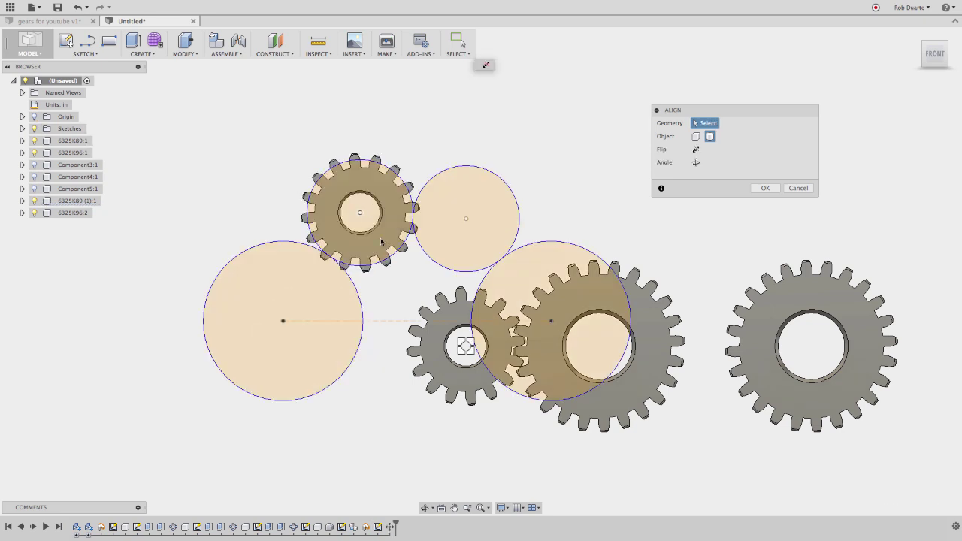
Step: Align the middle small gear to the upper-right circle and both large gears to the left and right circles
click(465, 346)
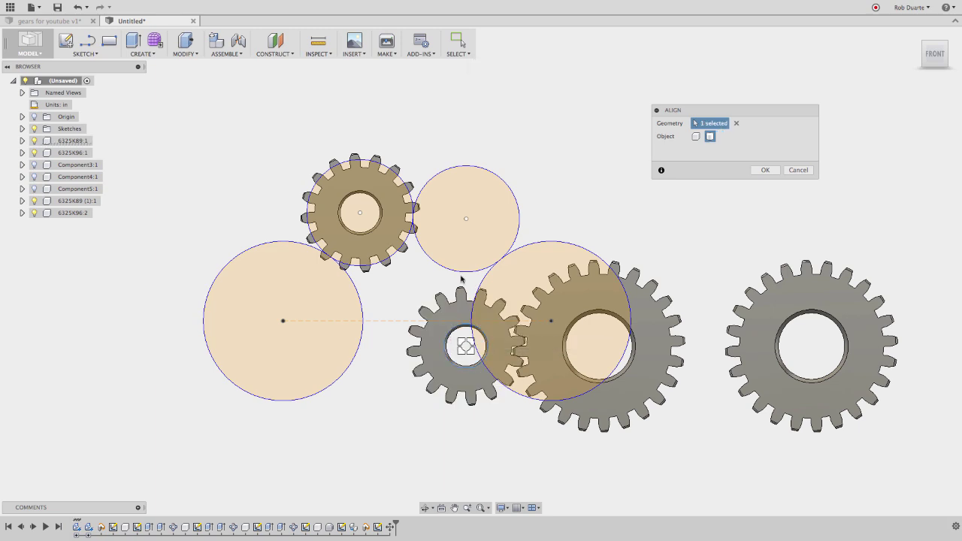
click(466, 218)
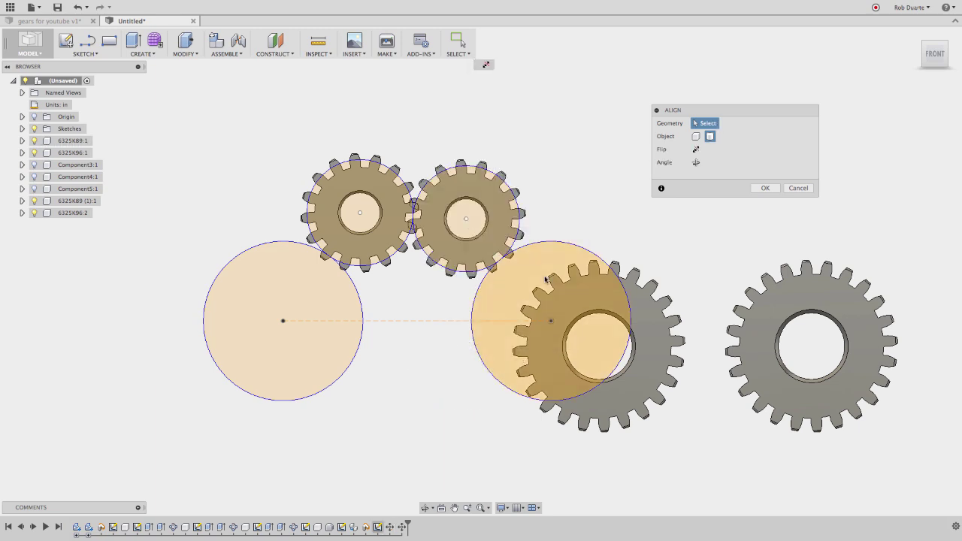
click(636, 363)
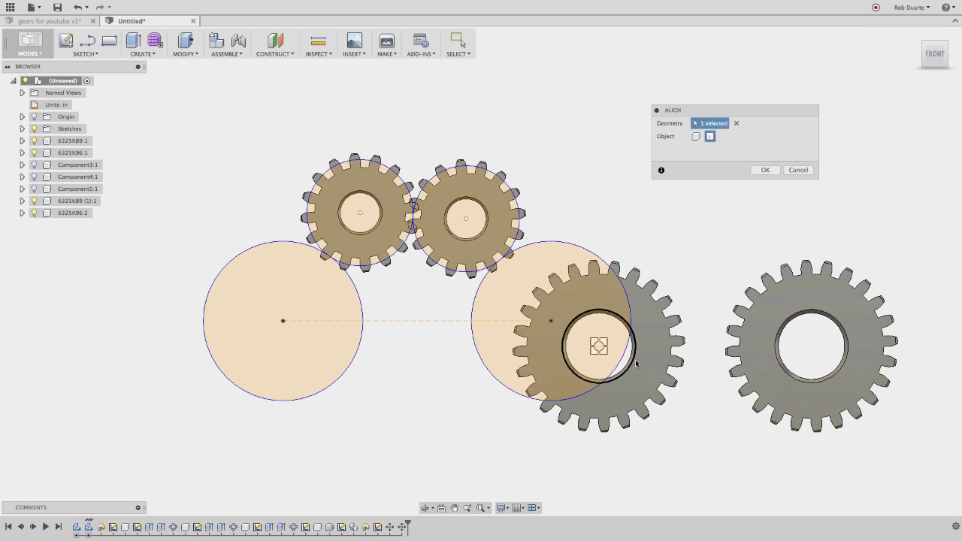
click(283, 321)
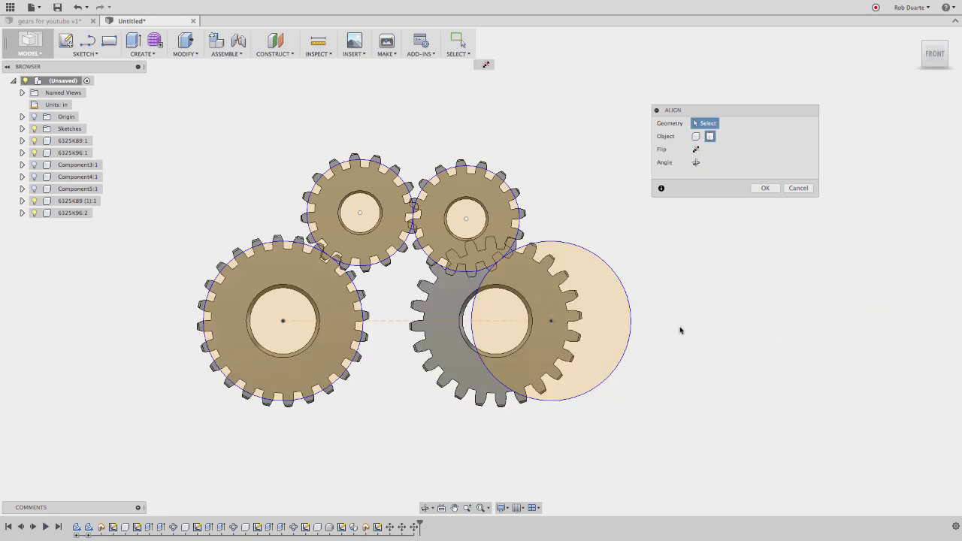
click(468, 344)
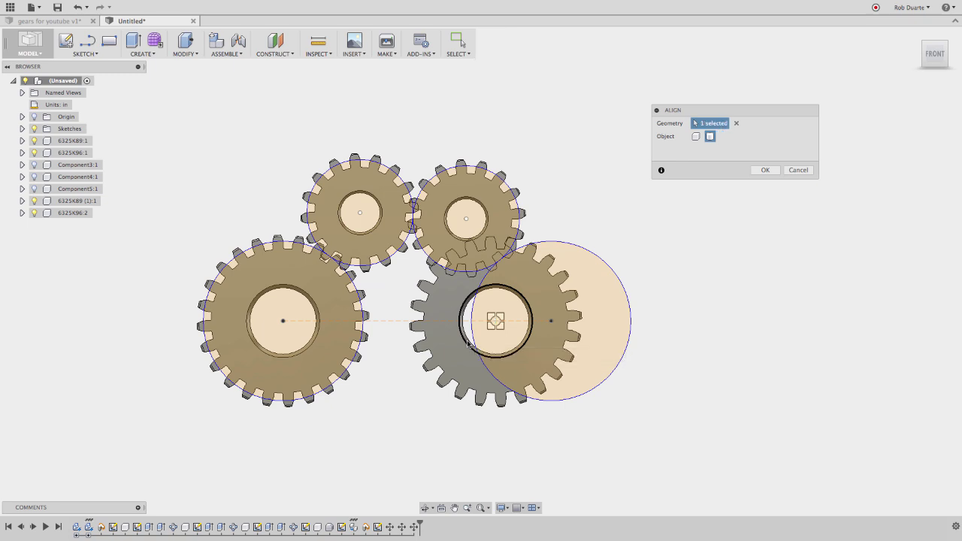
click(549, 323)
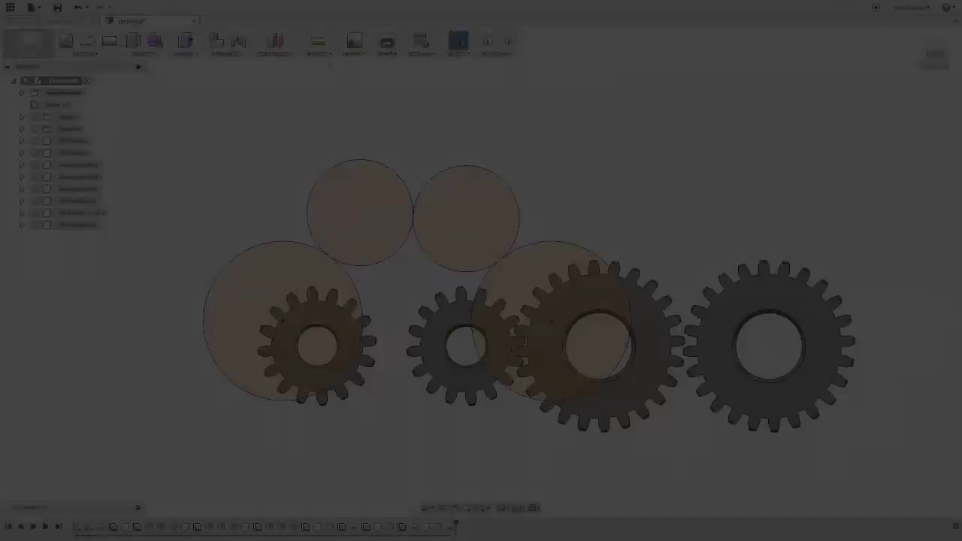
Step: Start the Modify > Align command again with the gears back in their original spots
click(188, 52)
click(198, 204)
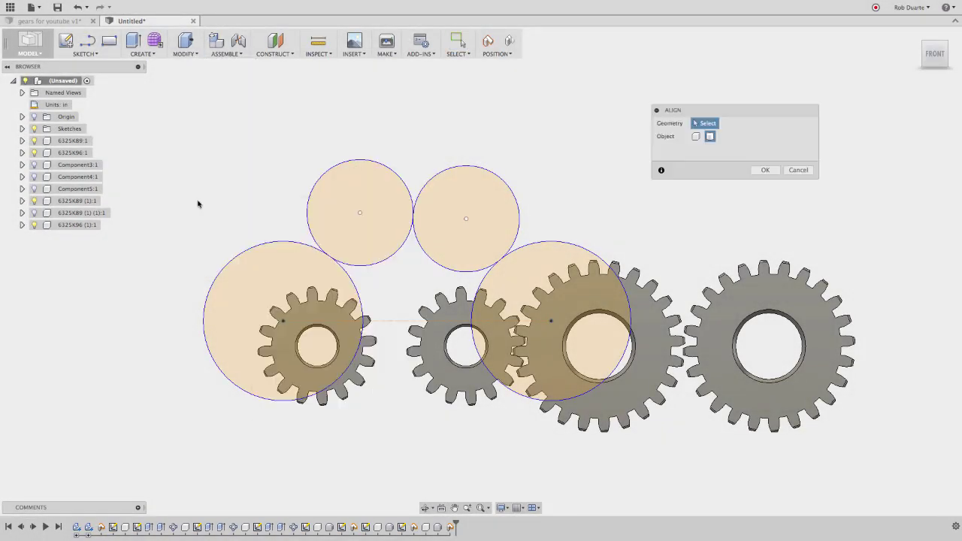
Step: Centre the two small gears on the upper-left and upper-right sketch circles
click(449, 359)
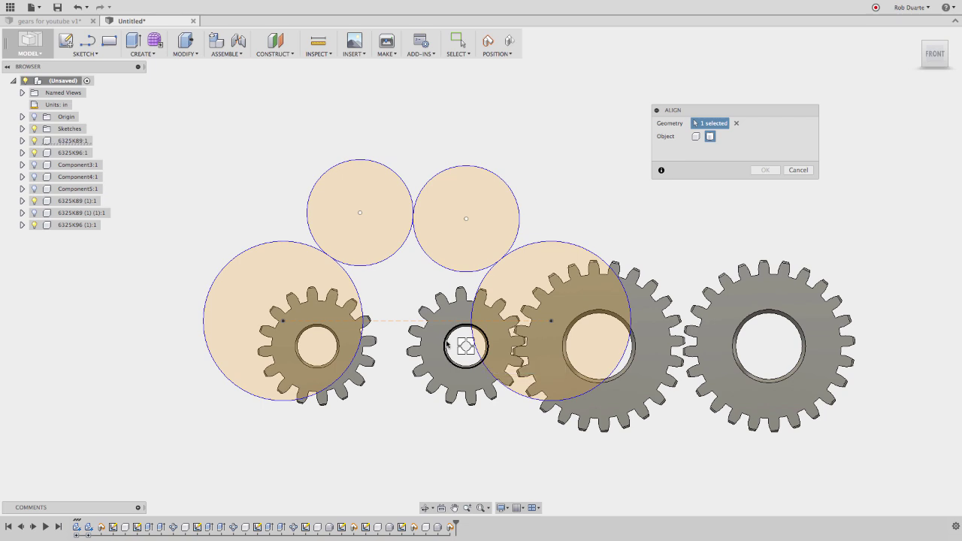
click(362, 214)
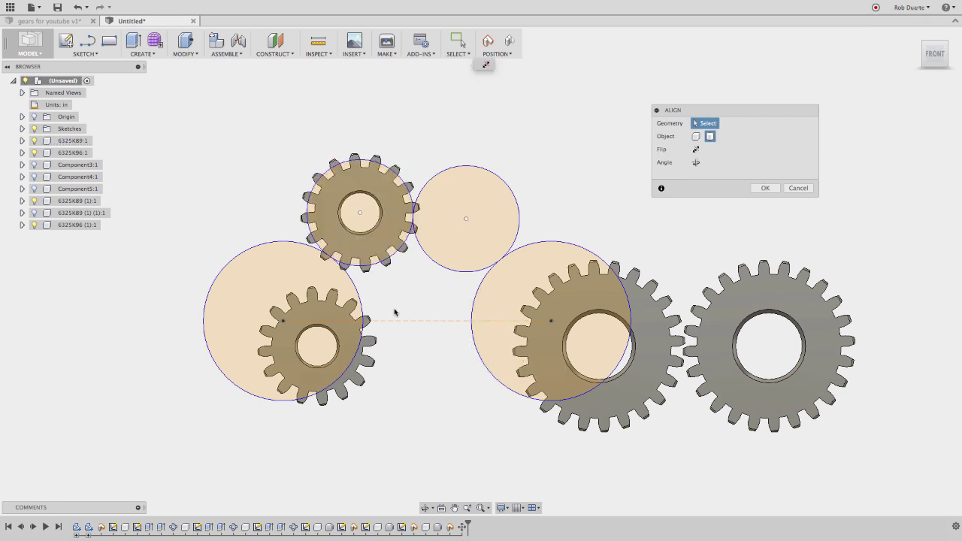
click(35, 128)
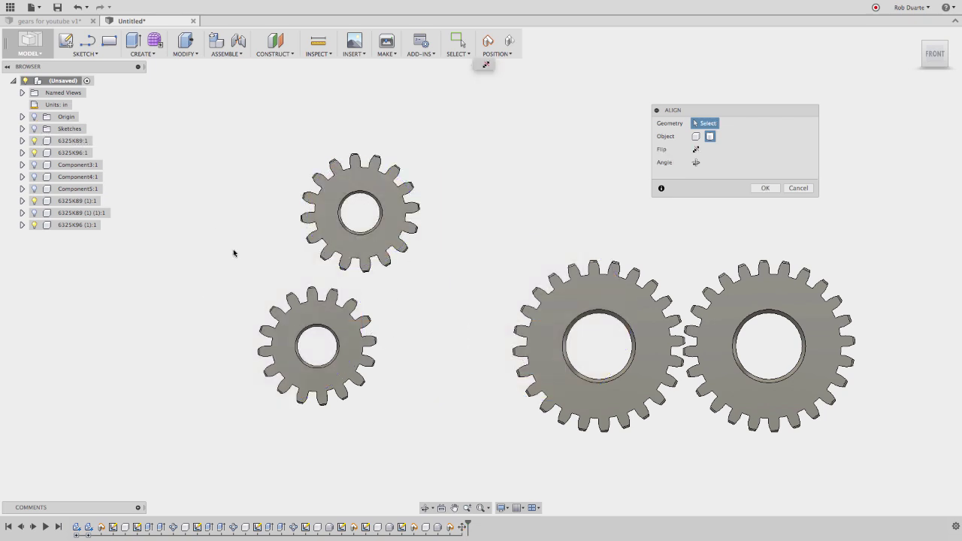
click(317, 346)
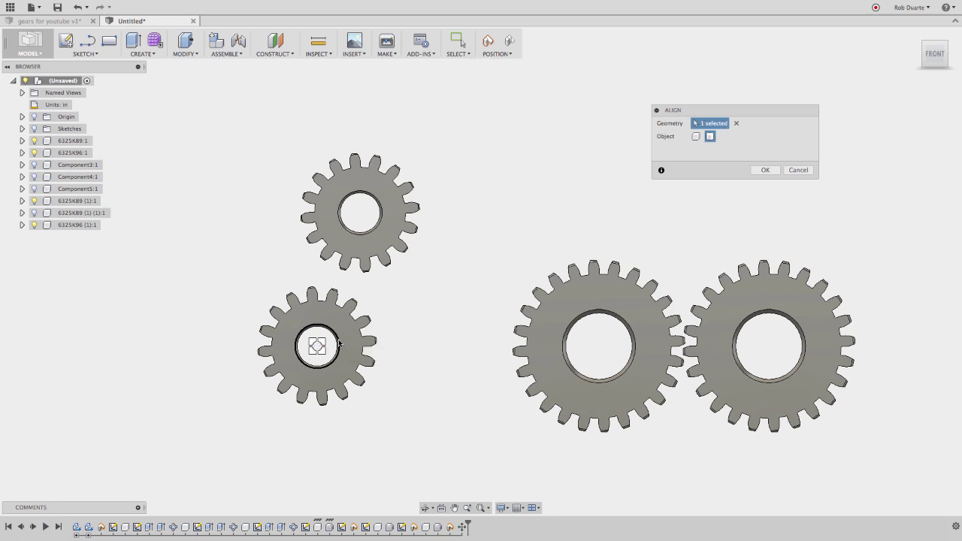
click(35, 128)
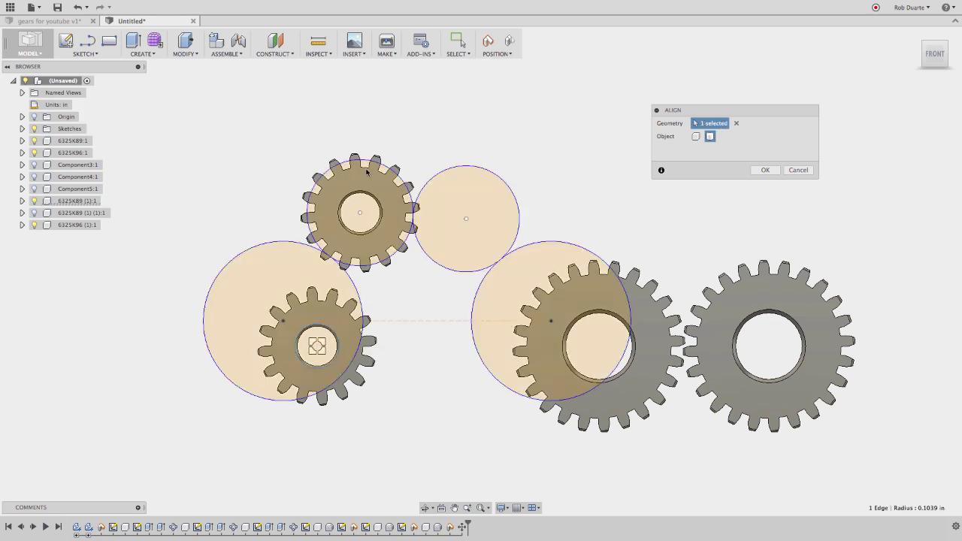
click(471, 220)
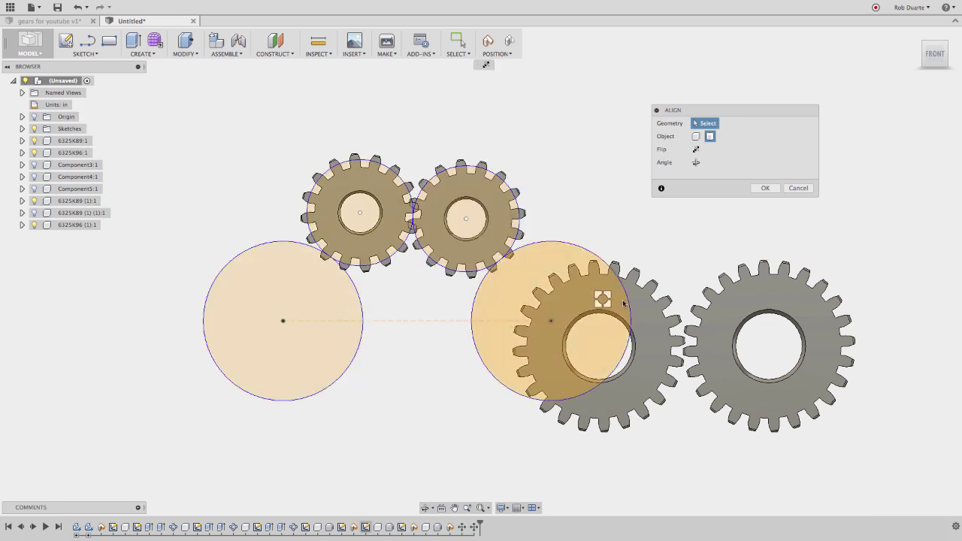
Step: Centre the large gears on the right and left large circles and confirm the alignment
click(636, 346)
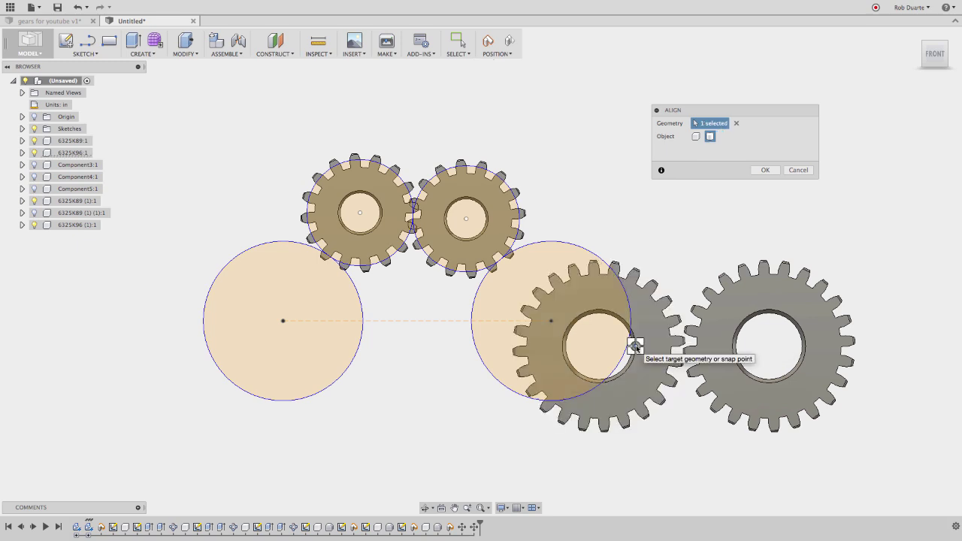
click(736, 123)
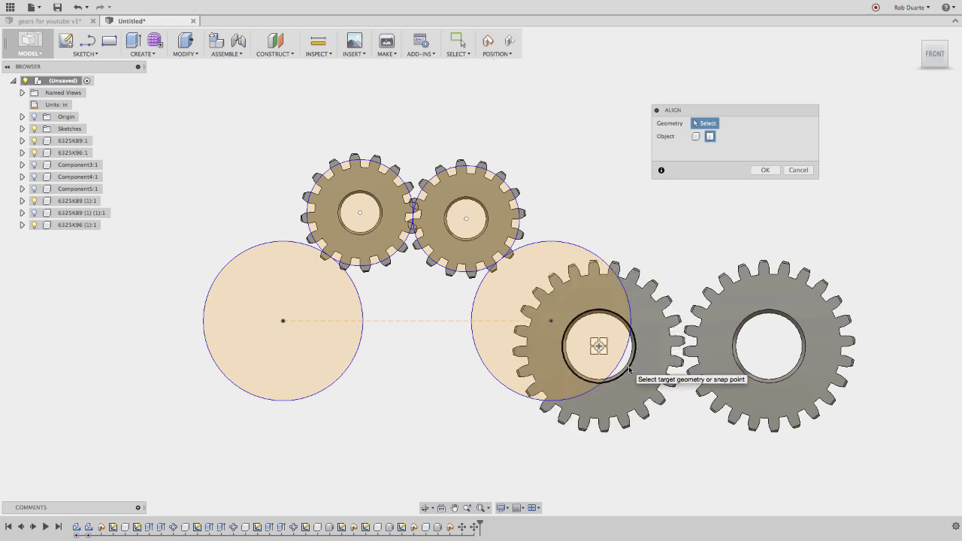
click(554, 322)
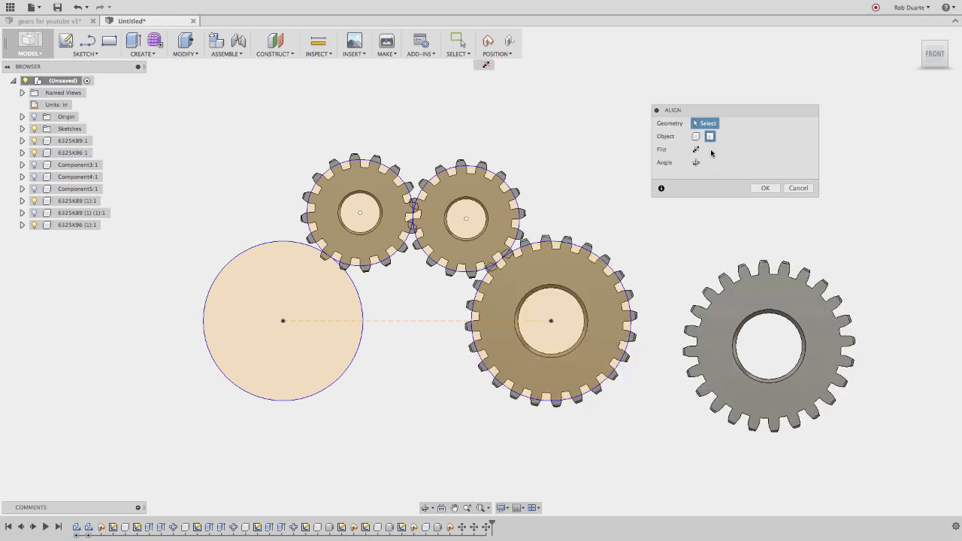
click(802, 366)
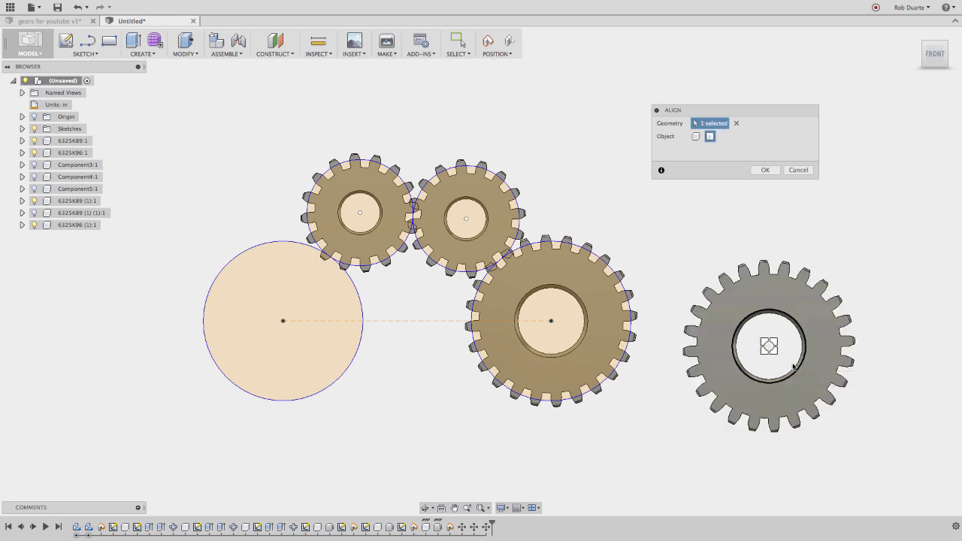
click(281, 322)
click(765, 187)
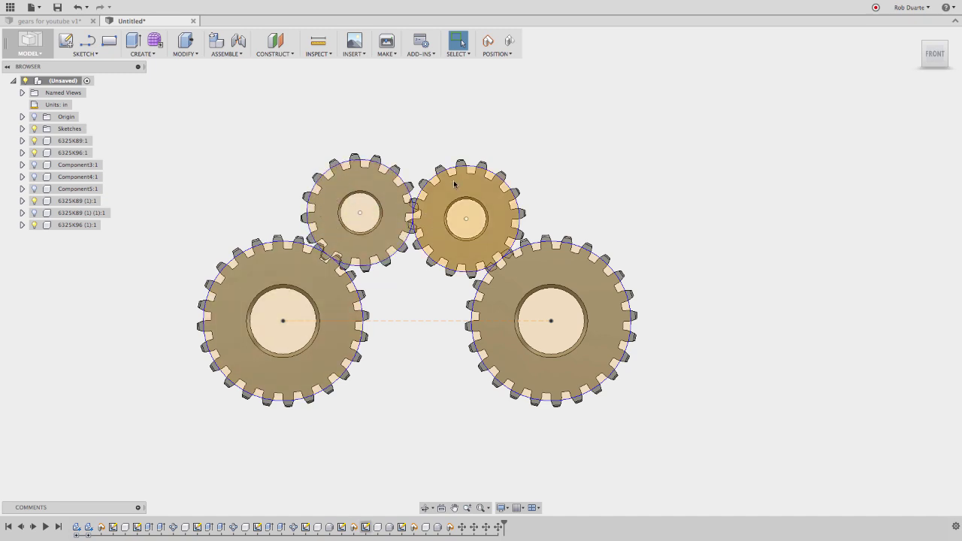
Step: Move gear 6325K89 (1):1, rotating it -15 degrees about Z so its teeth mesh
click(79, 200)
right_click(78, 201)
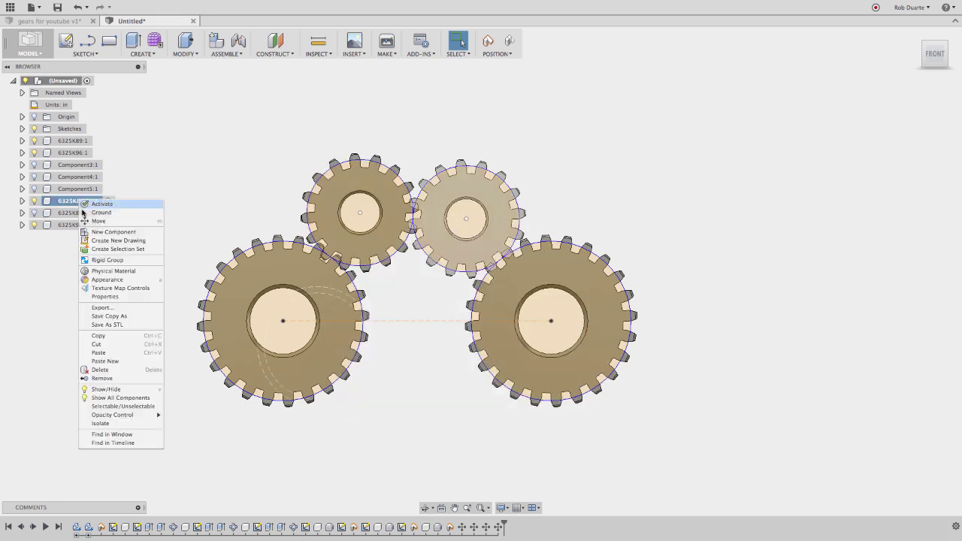
click(86, 214)
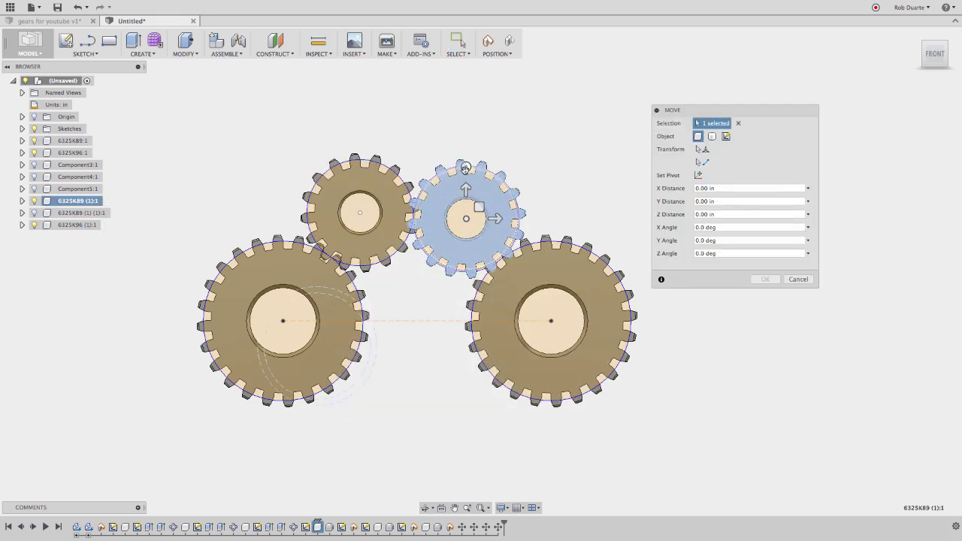
drag(466, 167, 480, 168)
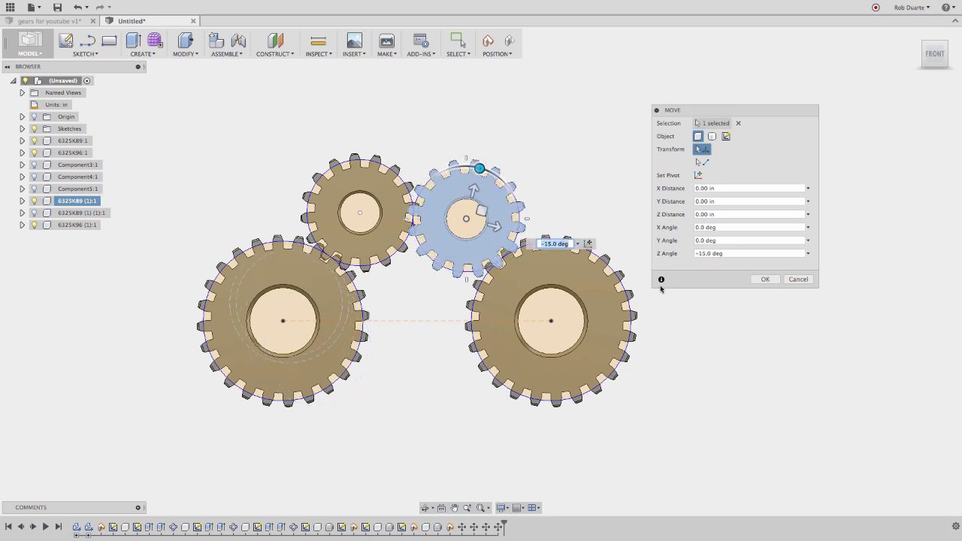
click(778, 281)
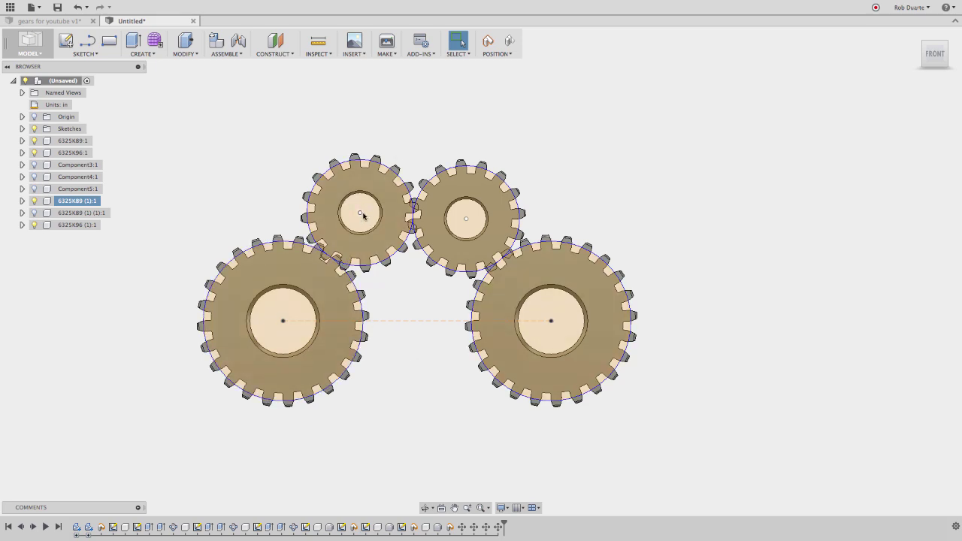
click(300, 304)
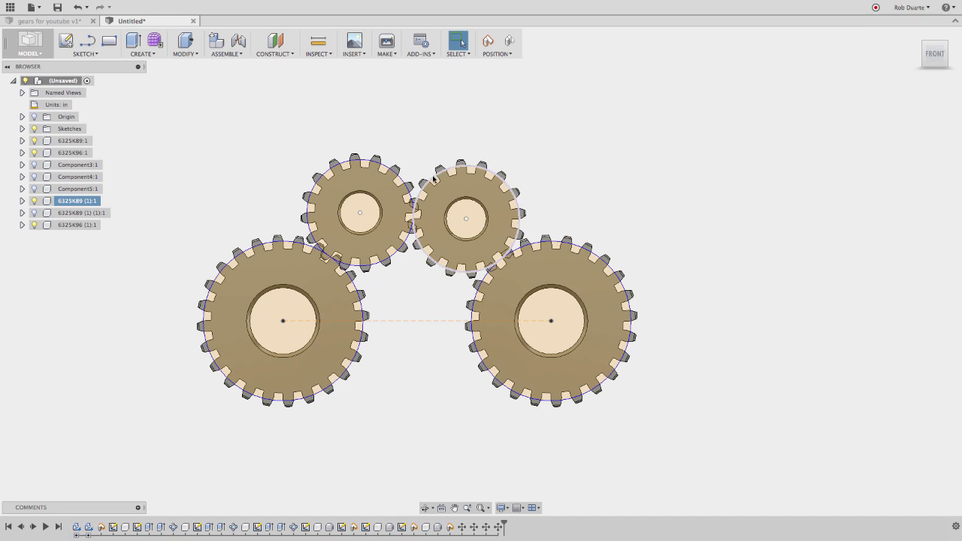
Step: Drag the upper-right gear to test its meshing, then hide the pitch-circle sketch
drag(433, 179, 426, 160)
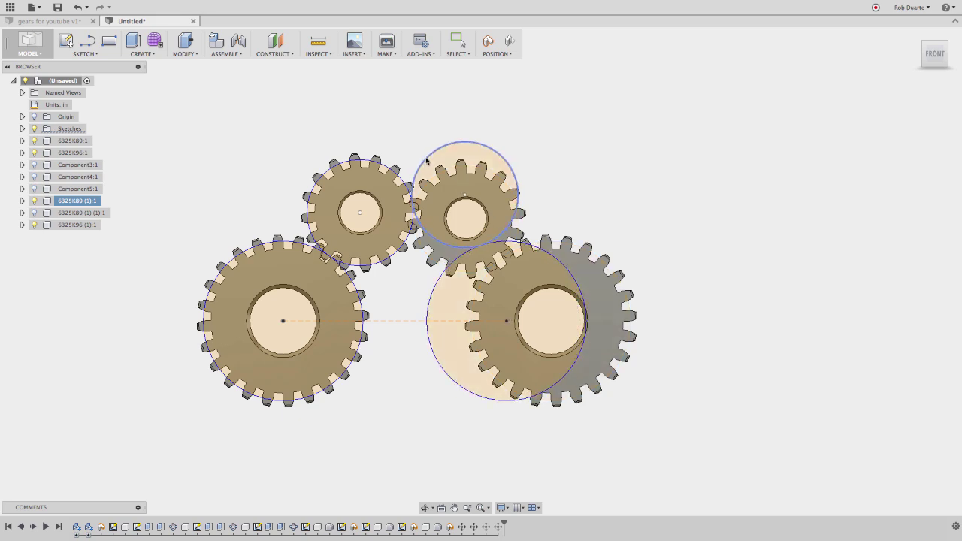
key(Escape)
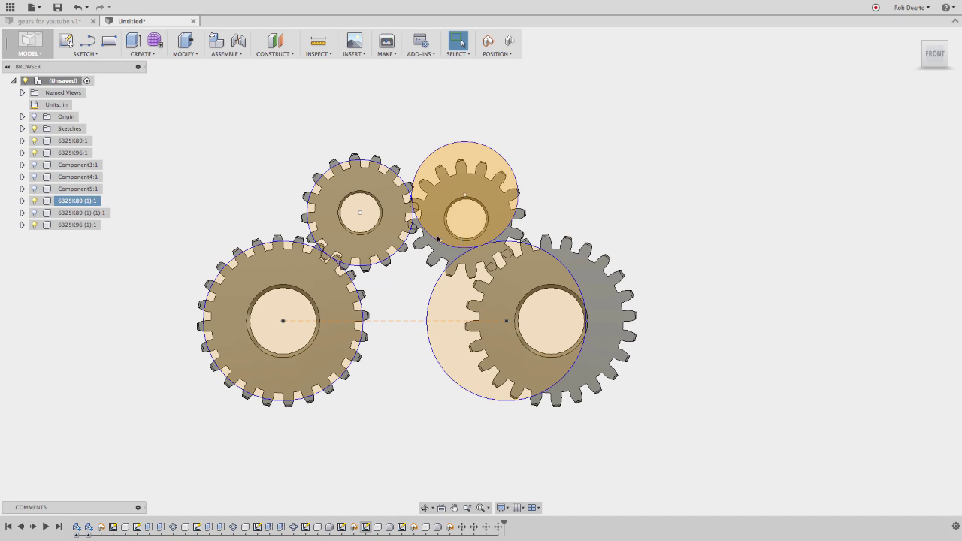
click(33, 129)
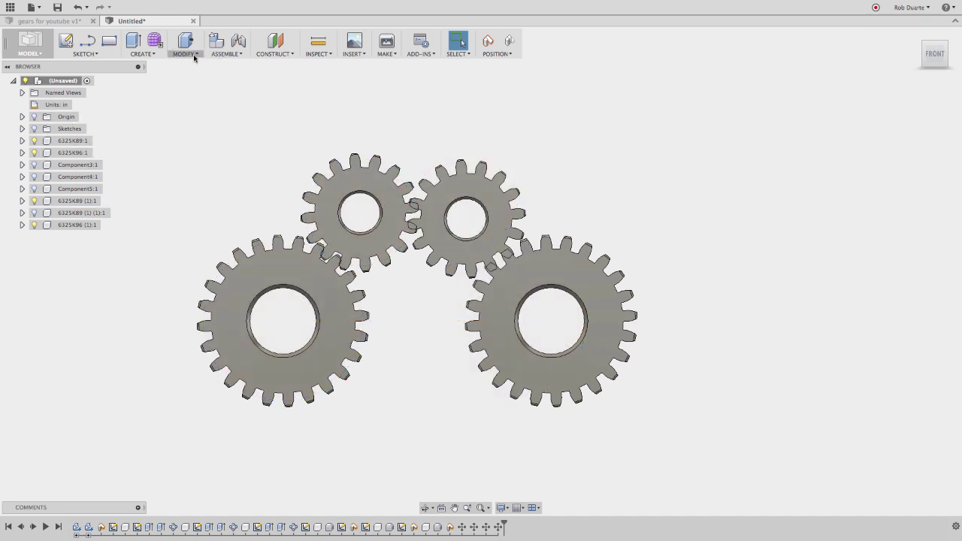
Step: Align the upper-right gear's hole centre onto its pitch-circle centre, with sketches shown again
click(194, 58)
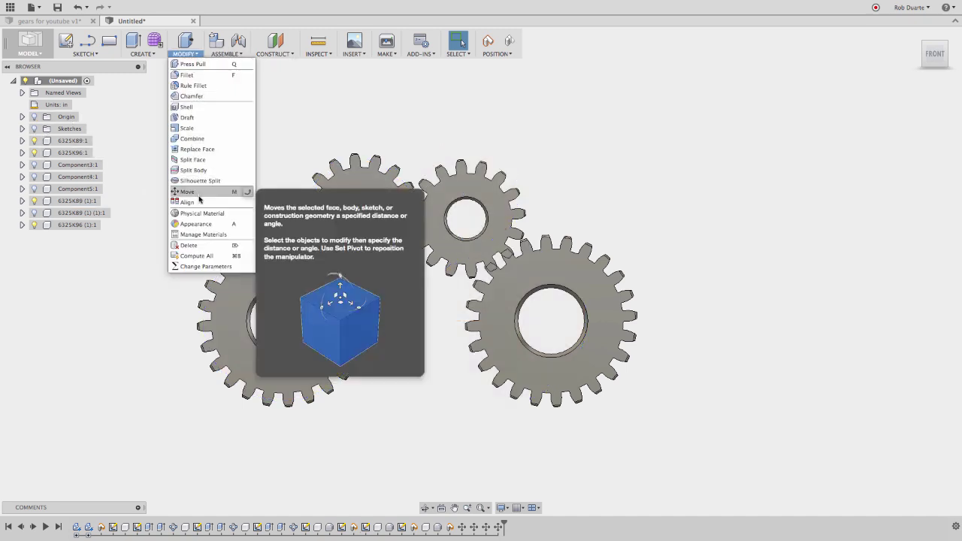
click(189, 202)
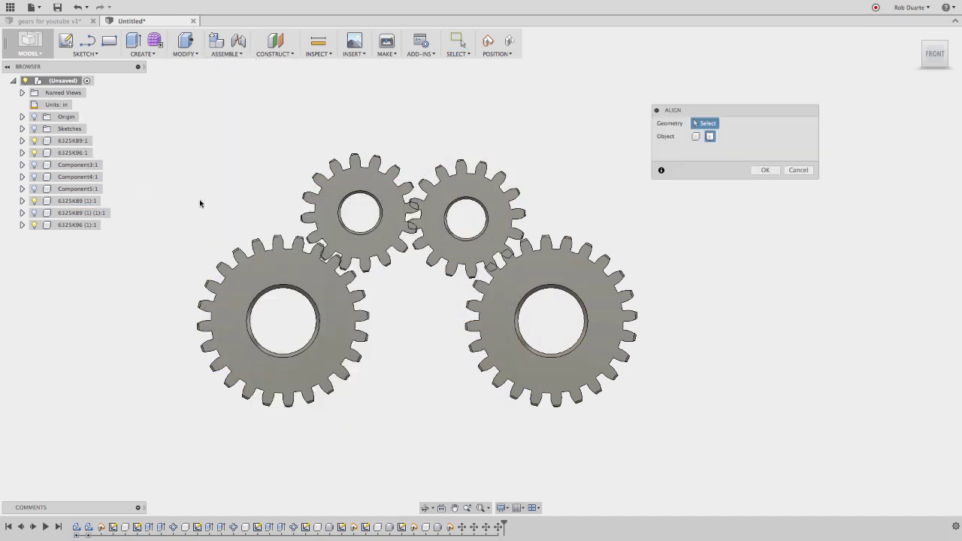
click(465, 217)
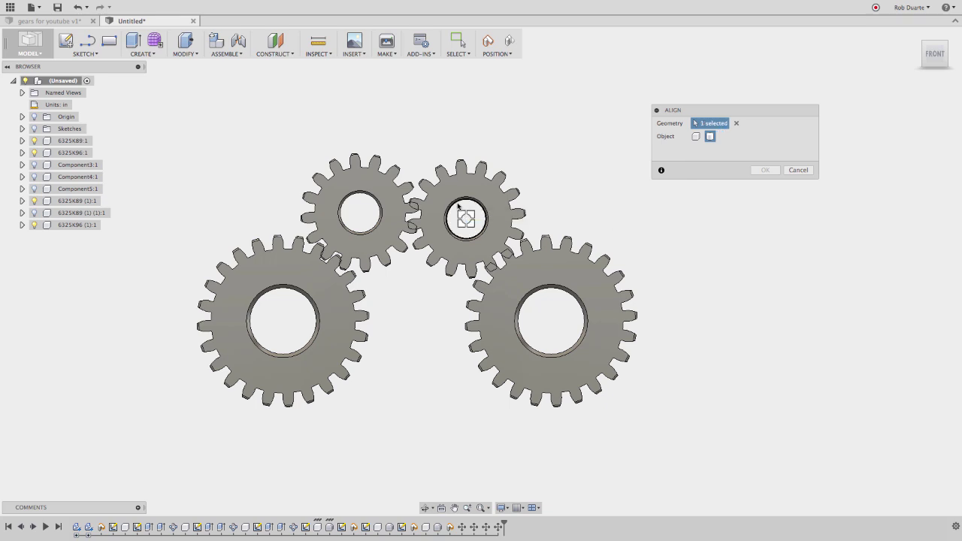
click(33, 130)
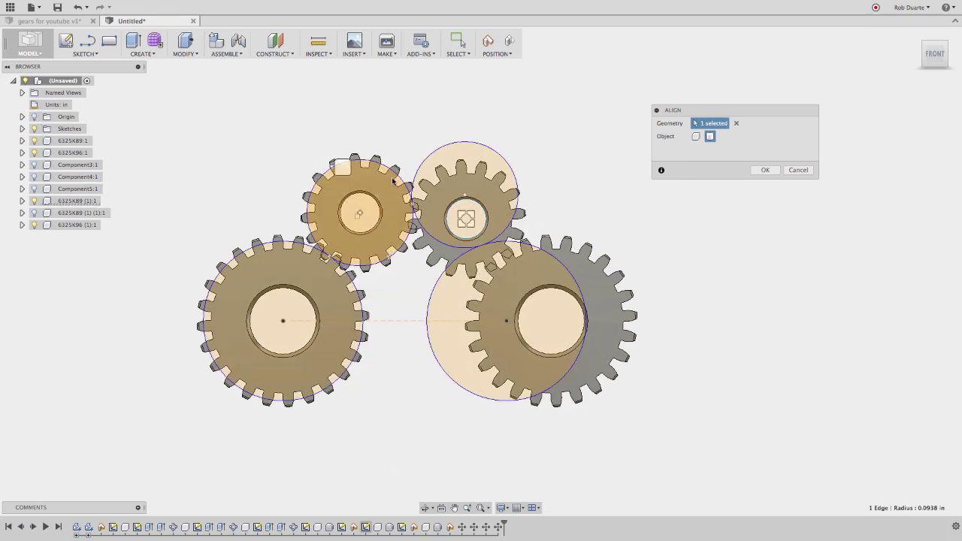
click(466, 197)
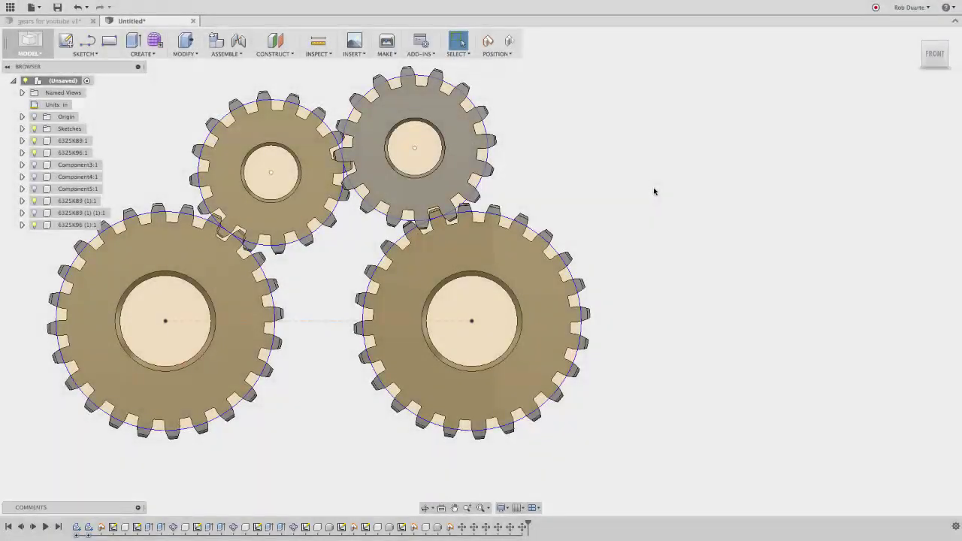
scroll(654, 191, down, 3)
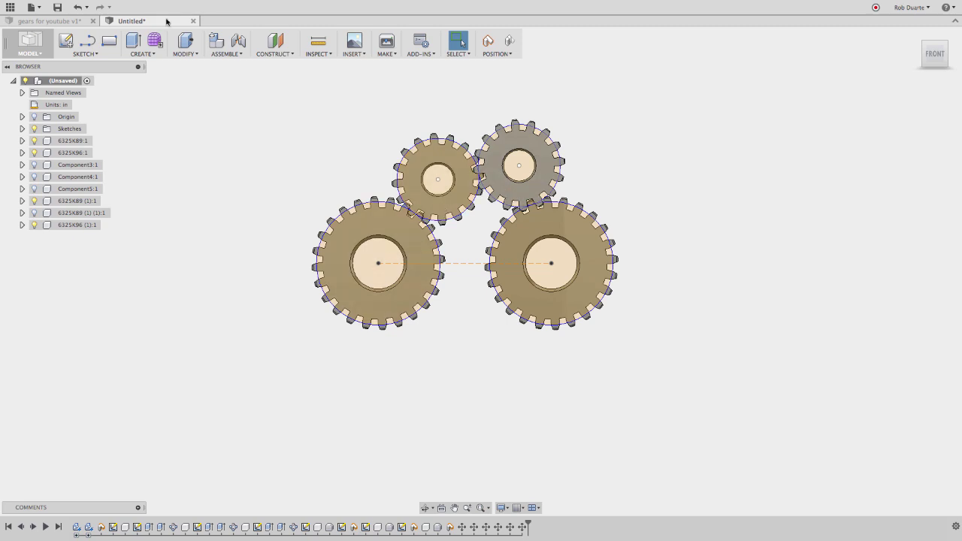
Step: Switch to the 'gears for youtube v1' design and toggle gears 6325K89:1 and 6325K96:1 off and on
click(61, 22)
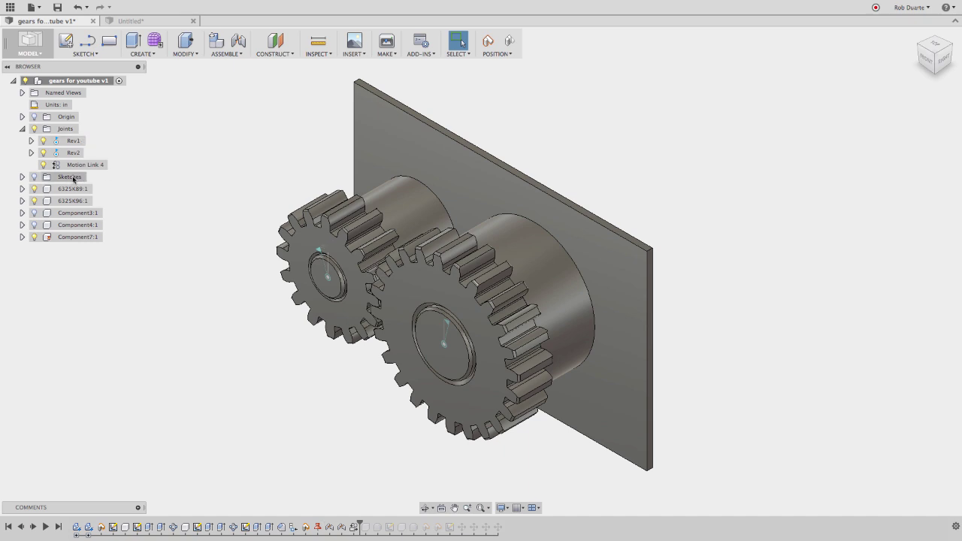
click(33, 190)
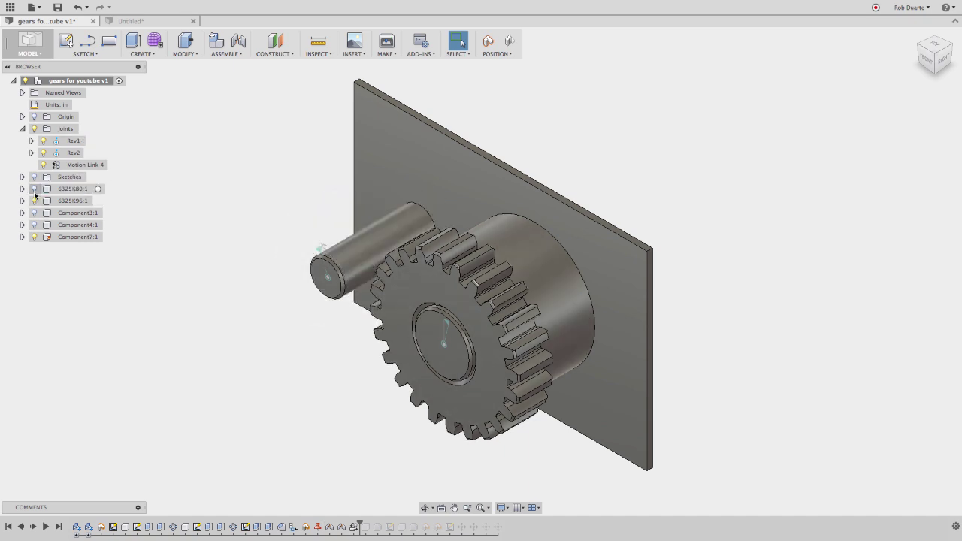
click(34, 201)
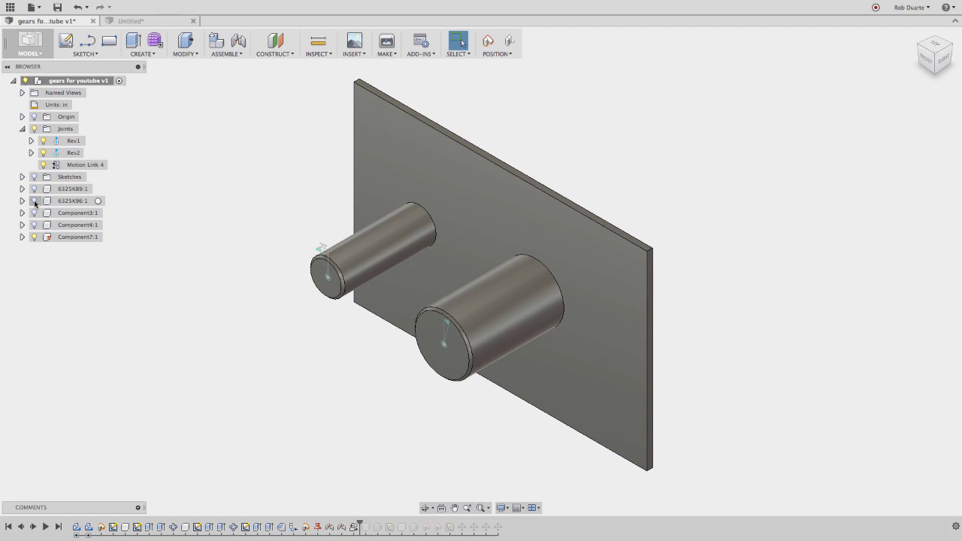
click(34, 190)
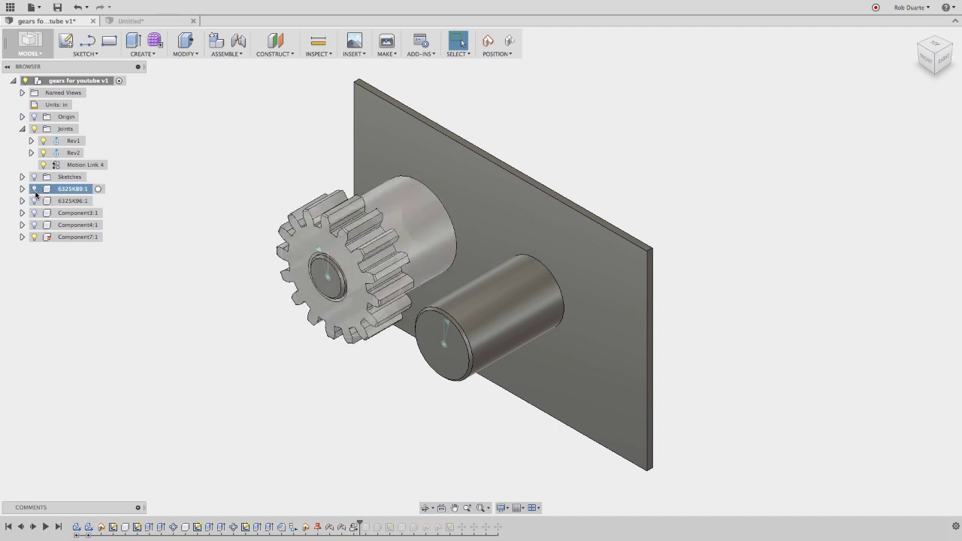
click(34, 201)
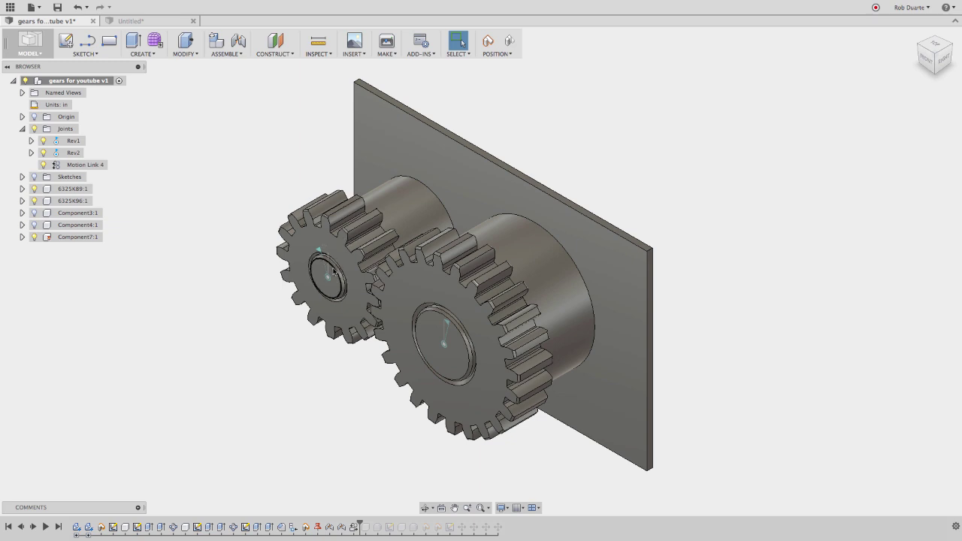
right_click(64, 141)
click(85, 157)
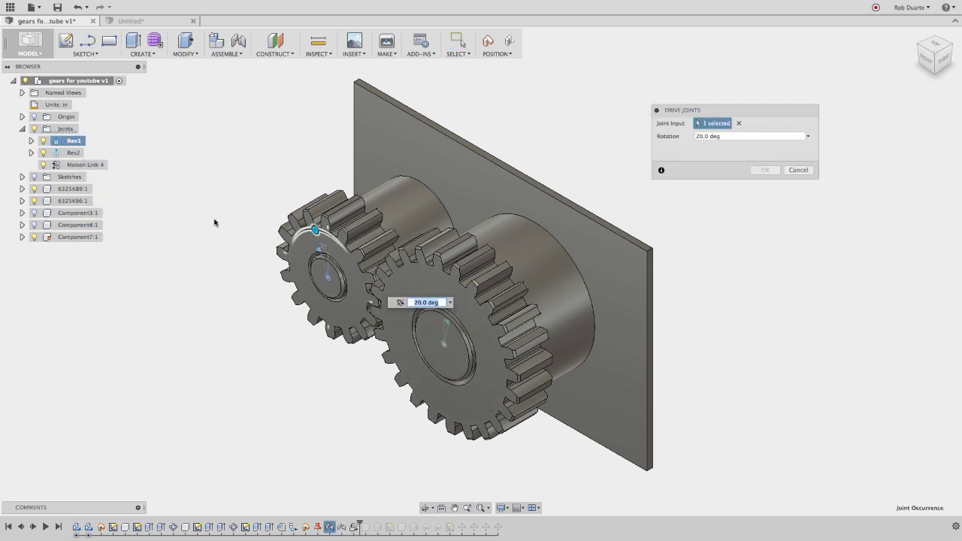
drag(315, 229, 293, 242)
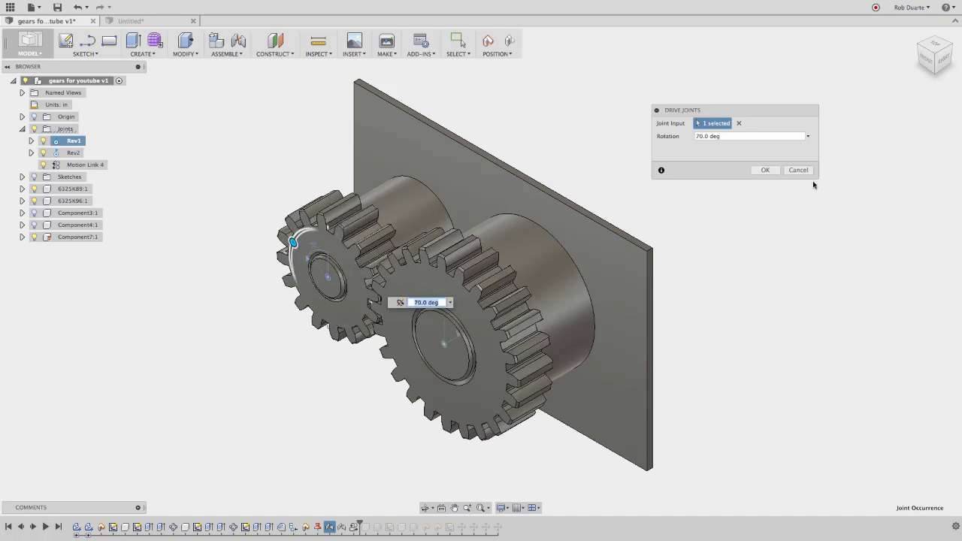
click(793, 170)
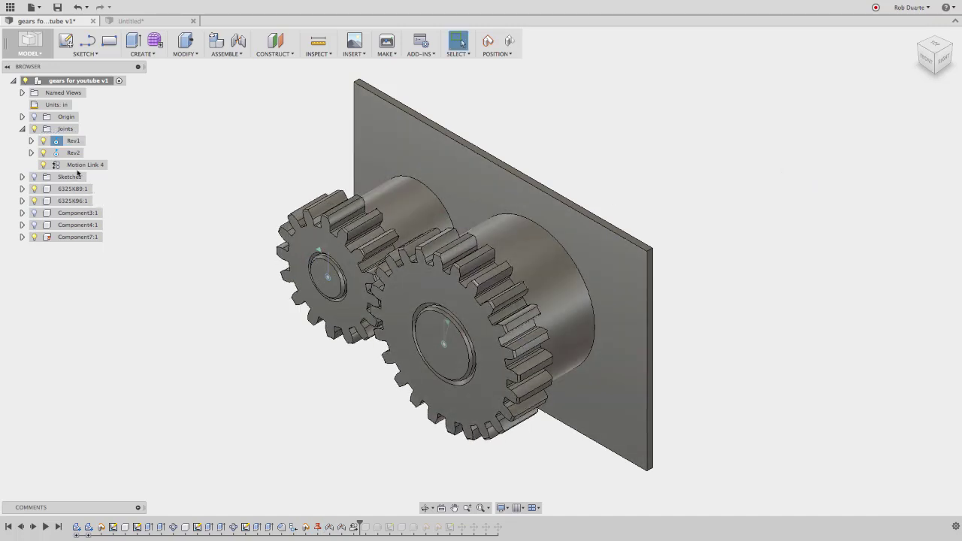
Step: Edit Motion Link 4 and review the Rev1 angle of 360 deg
right_click(77, 166)
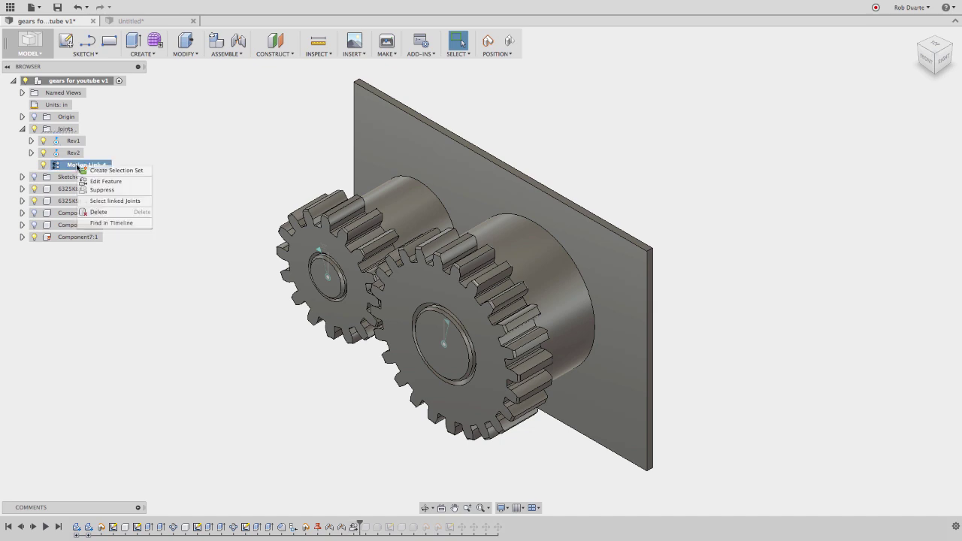
click(91, 183)
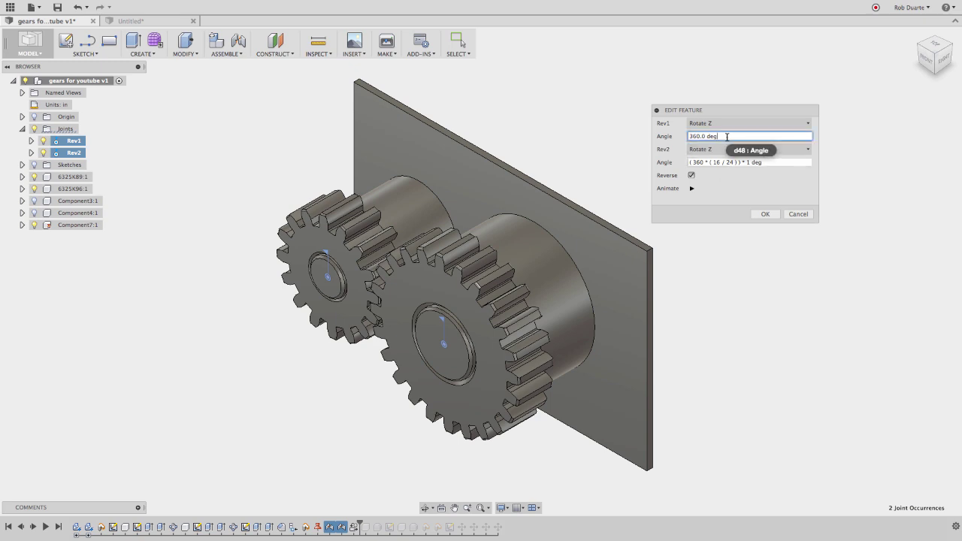
drag(727, 136, 690, 133)
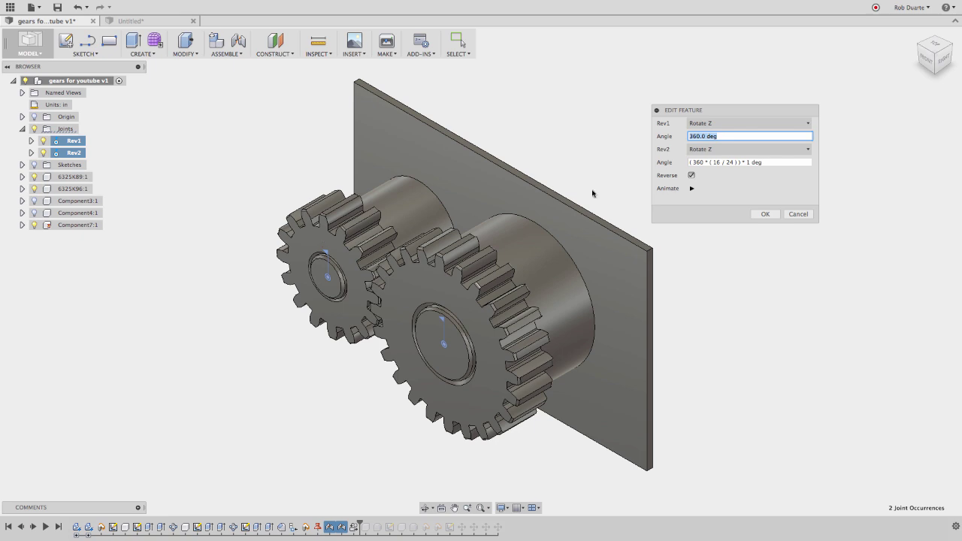
click(728, 163)
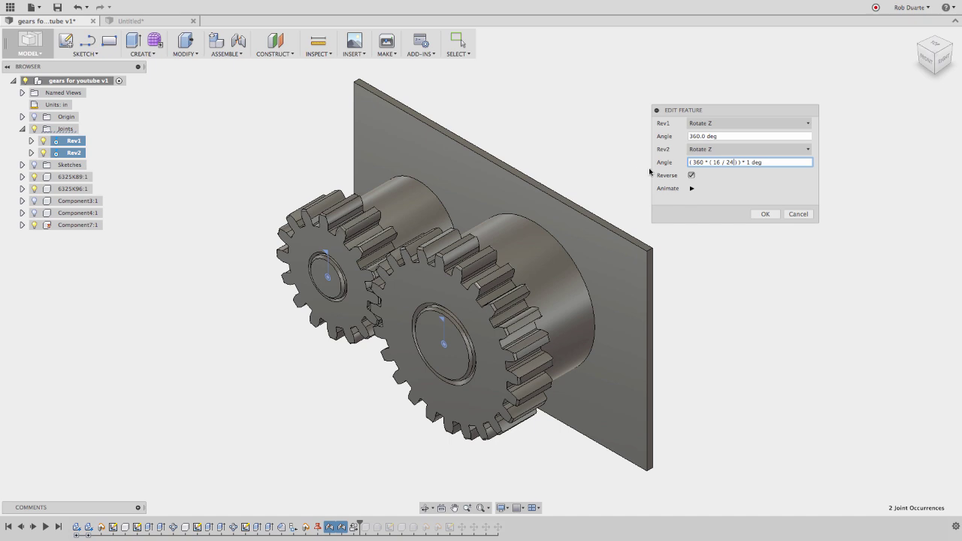
Step: Inspect the Rev2 expression (360*(16/24))*1 deg, then play the linked gear animation
click(707, 163)
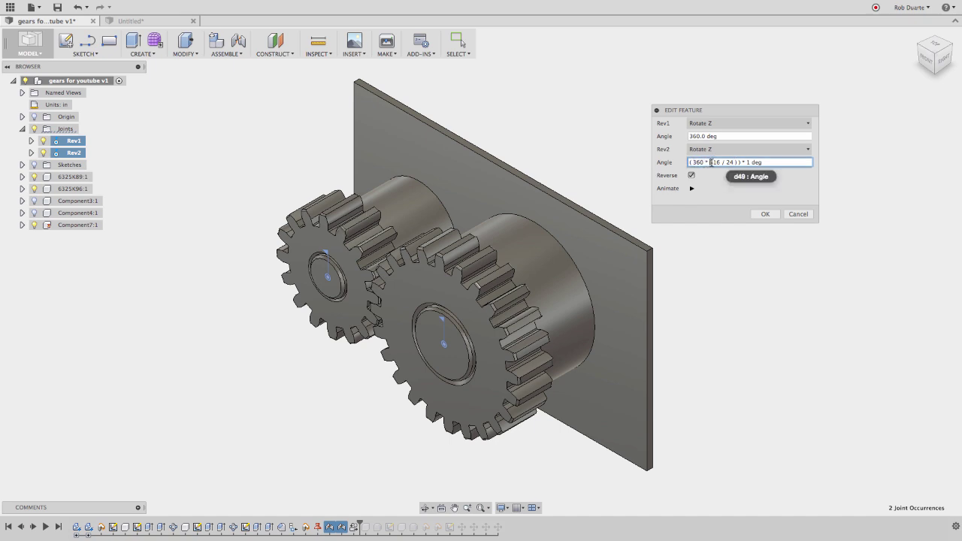
drag(695, 164, 735, 164)
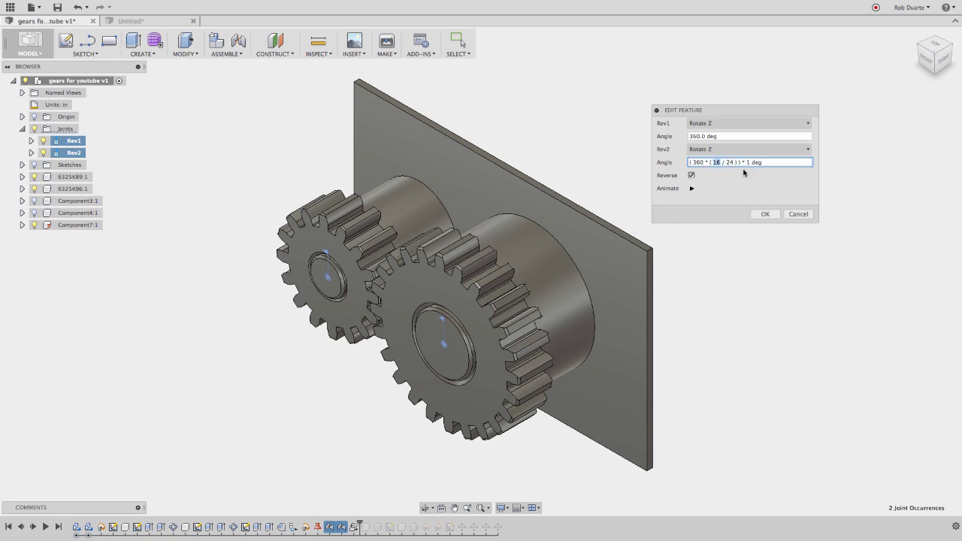
click(720, 162)
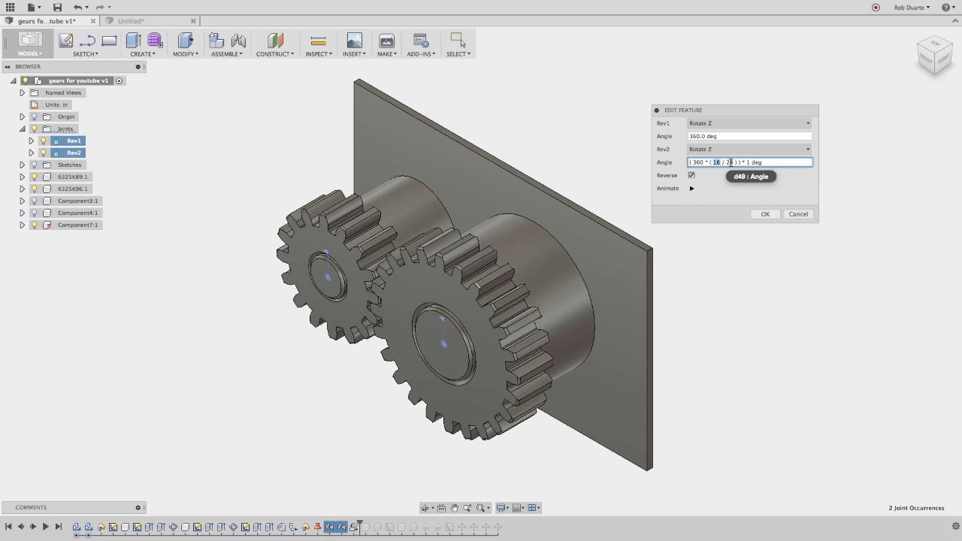
double_click(729, 162)
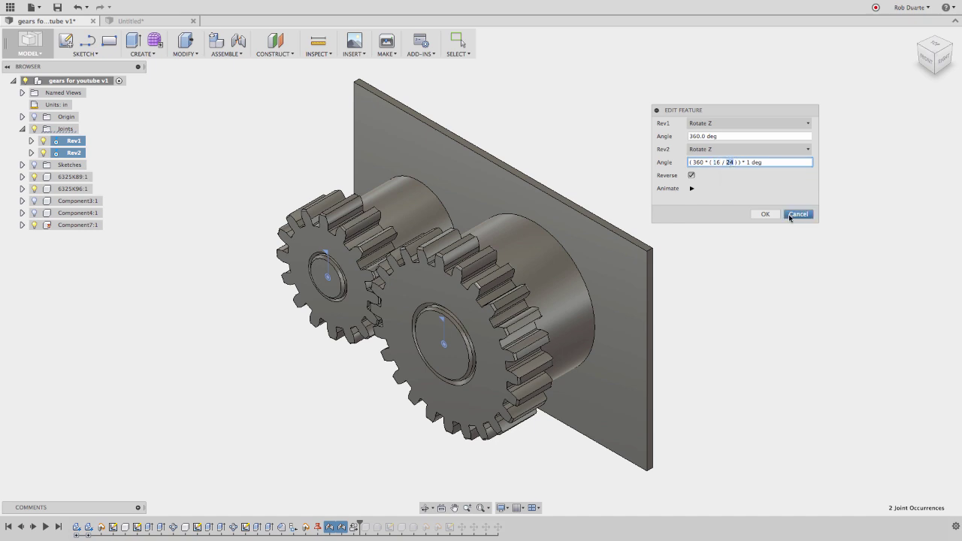
click(771, 163)
drag(767, 163, 726, 163)
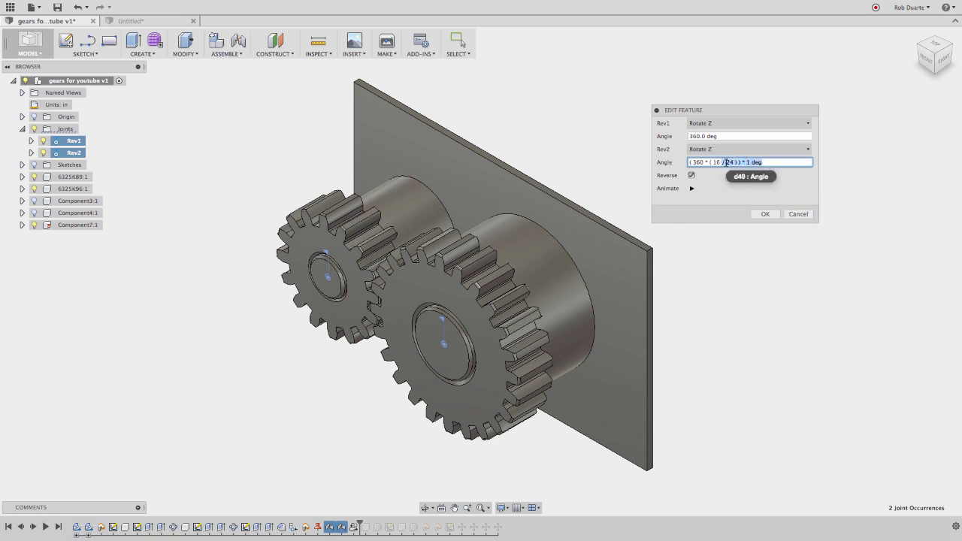
click(763, 163)
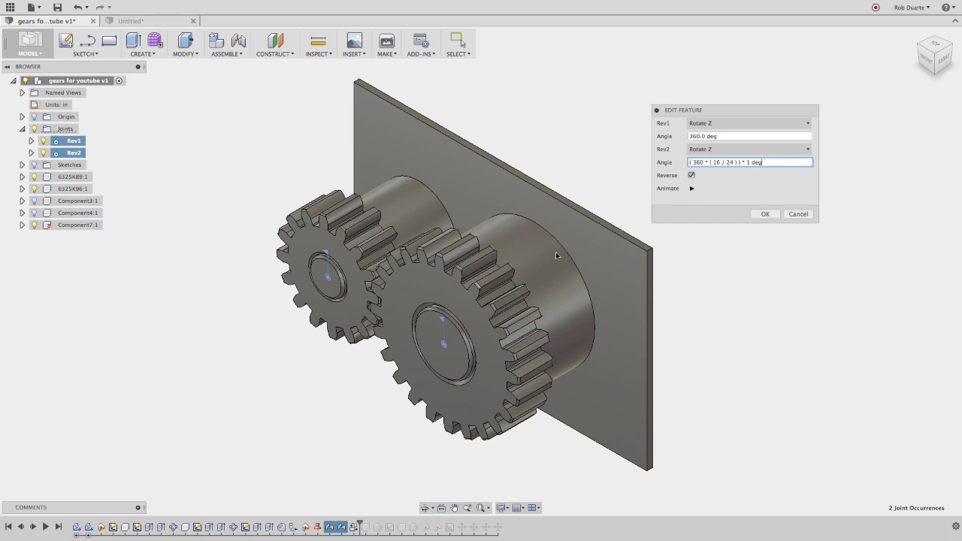
click(692, 189)
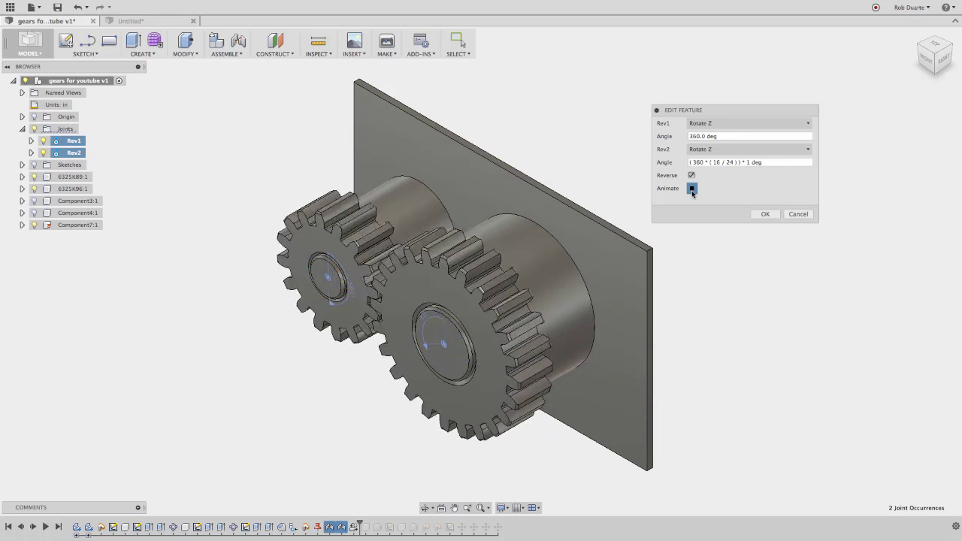
Step: Preview the link without Reverse, then re-enable Reverse and accept Motion Link 4
click(692, 189)
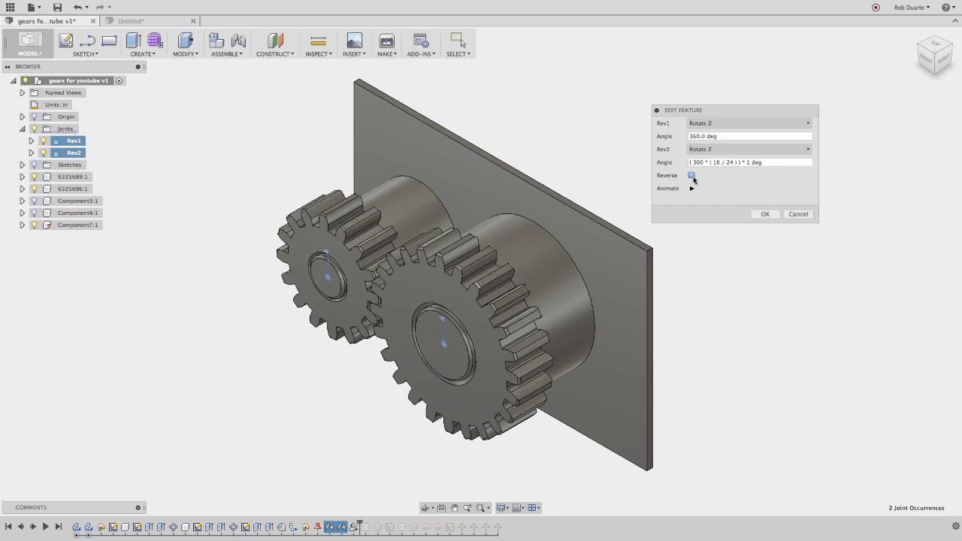
click(694, 188)
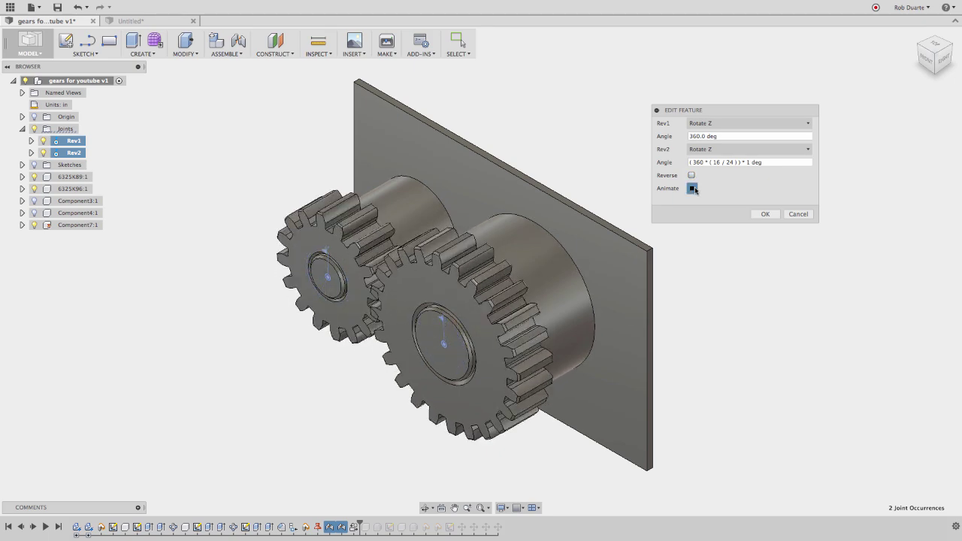
click(692, 175)
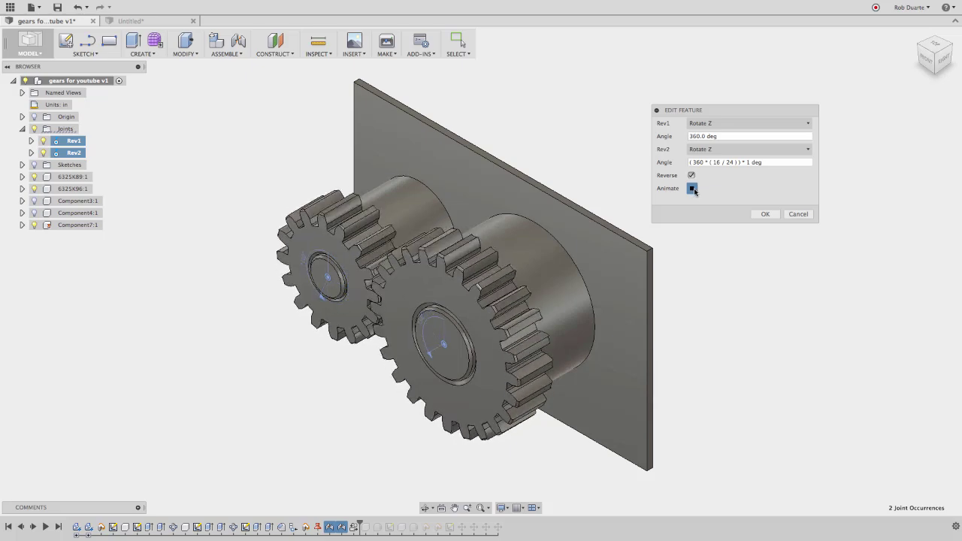
click(761, 214)
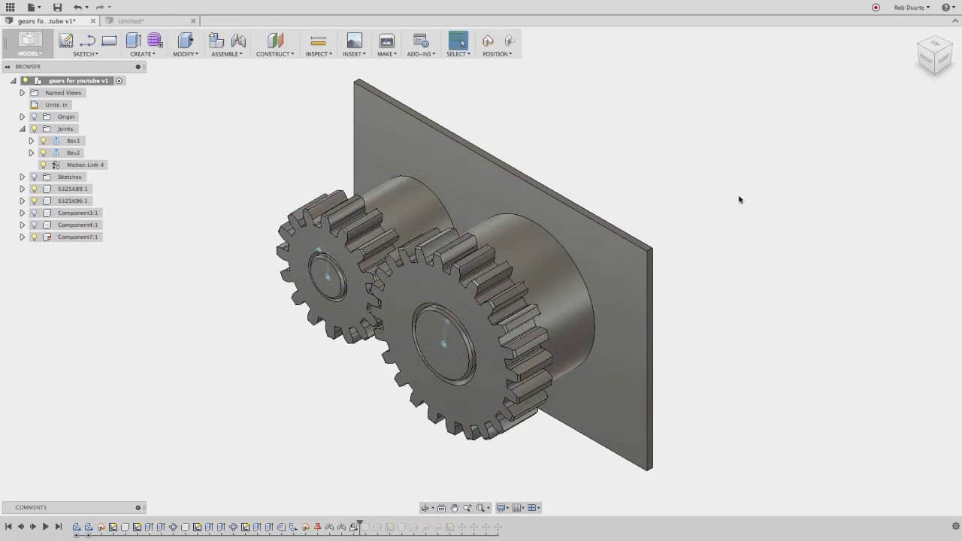